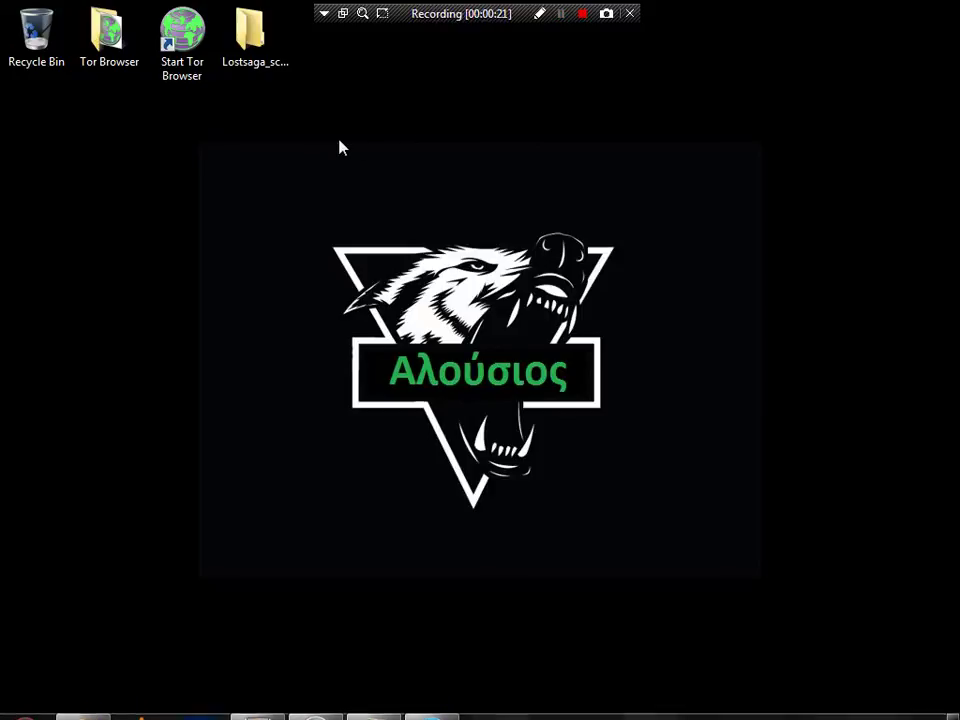
# - Refresh the desktop from its right-click menu
pyautogui.moveTo(336, 139); pyautogui.dragTo(709, 216)
pyautogui.rightClick(710, 216)
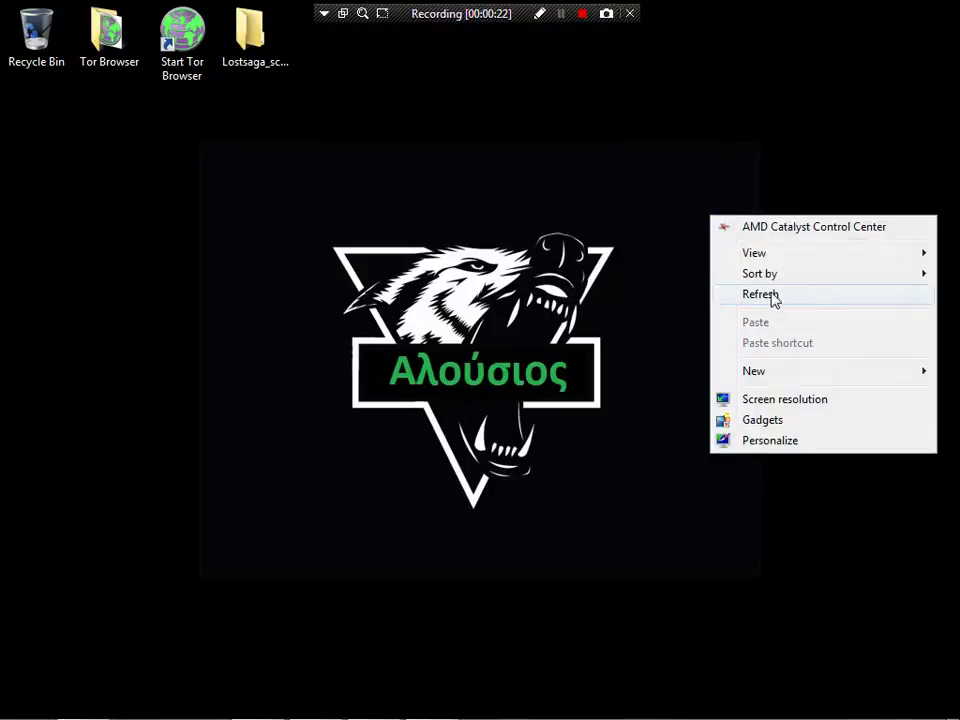
pyautogui.click(766, 294)
# - Review the tutorial title and step 1 on registering at danwin1210.me, then launch Firefox
pyautogui.click(257, 700)
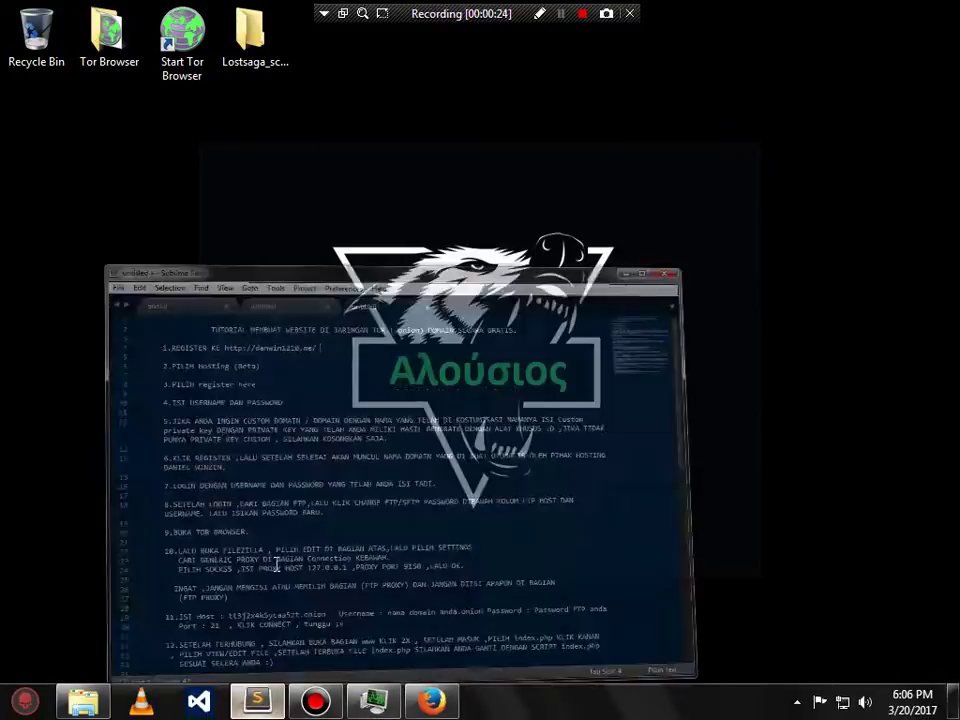
pyautogui.moveTo(194, 153); pyautogui.dragTo(655, 157)
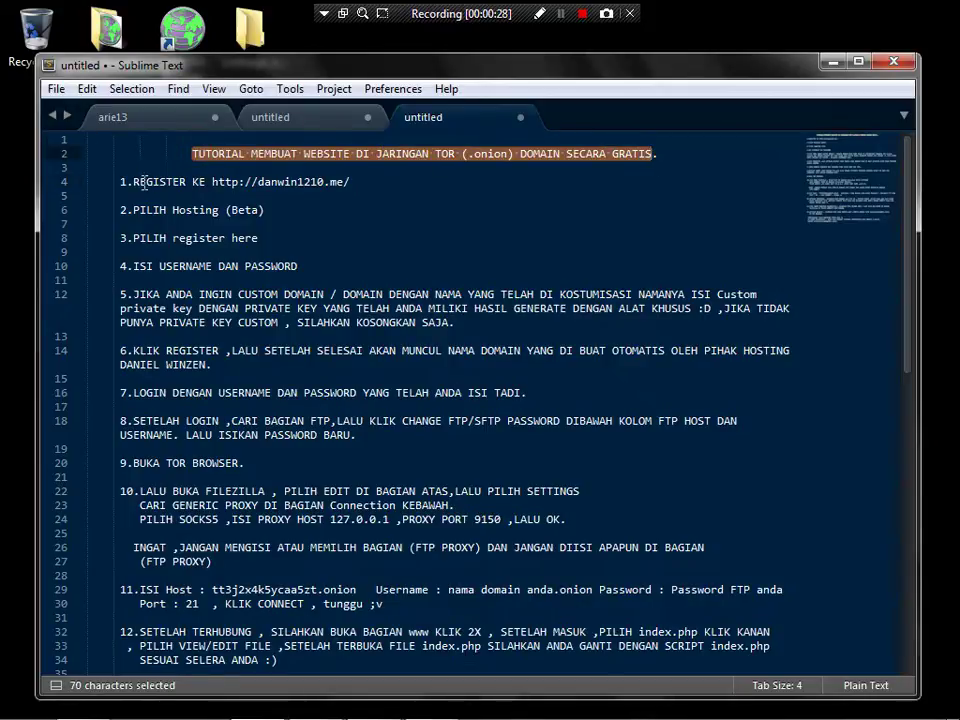
pyautogui.moveTo(134, 182); pyautogui.dragTo(350, 188)
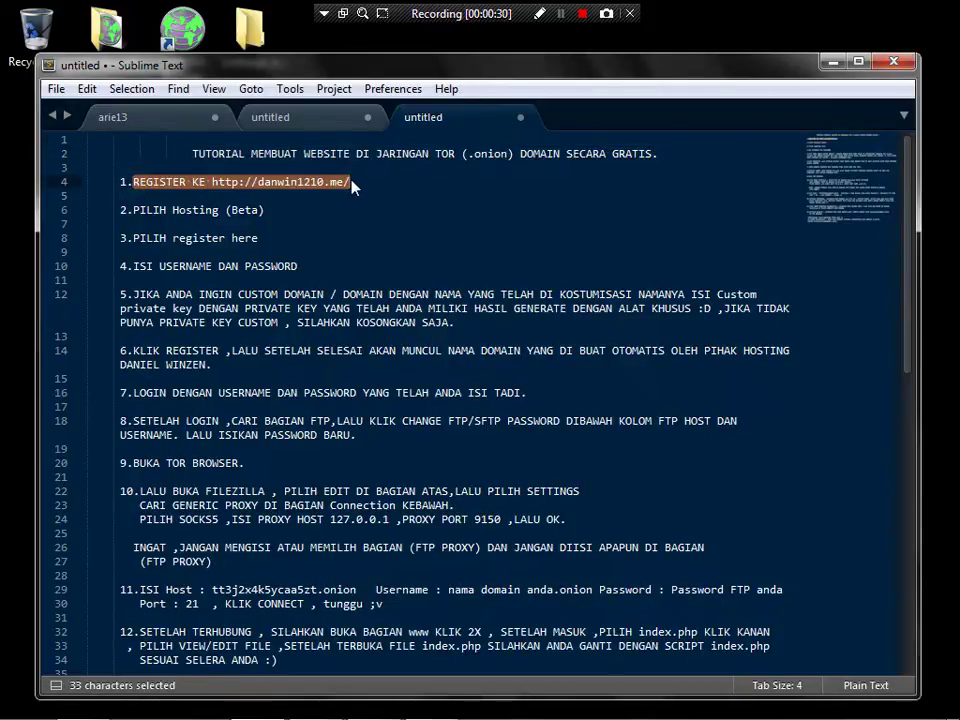
pyautogui.click(403, 392)
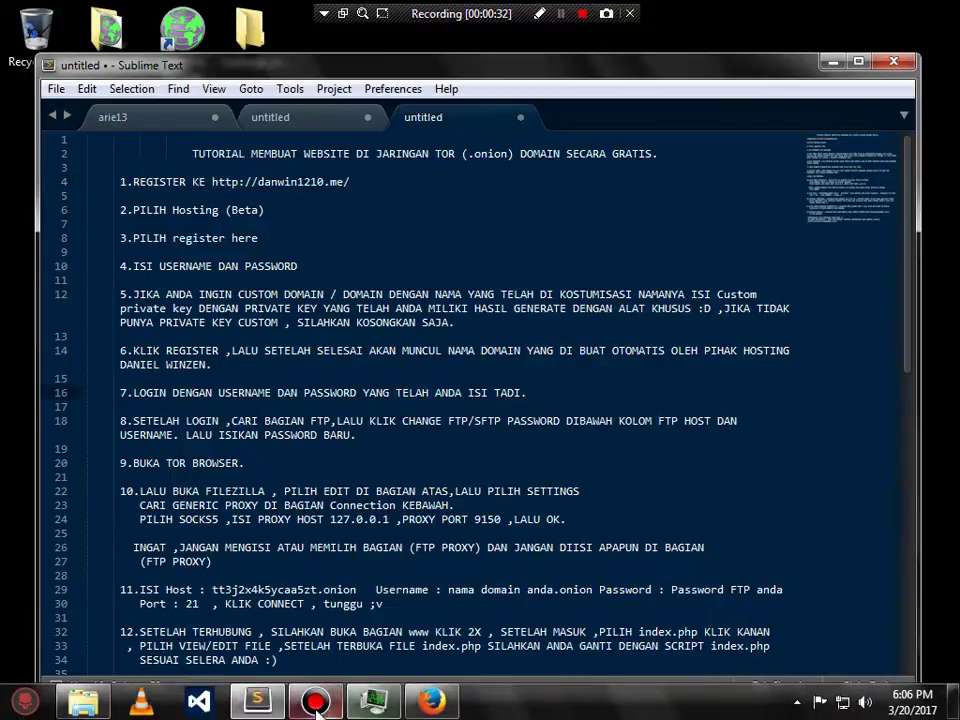
pyautogui.click(432, 701)
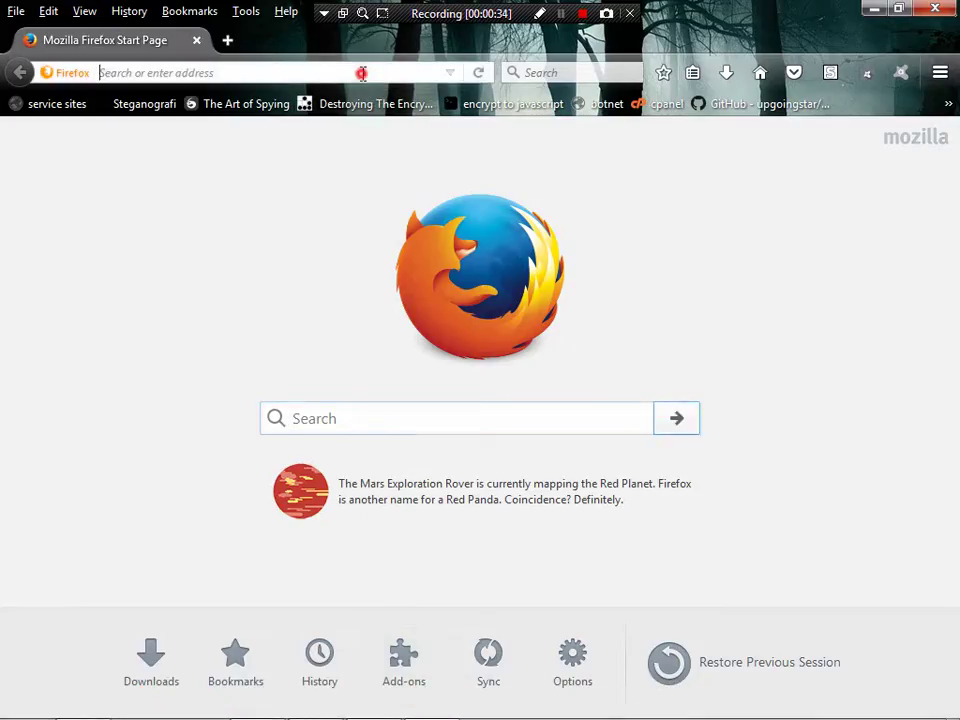
# - Go to danwin1210.me in Firefox, correcting the wrong autocompleted address
pyautogui.write('a')
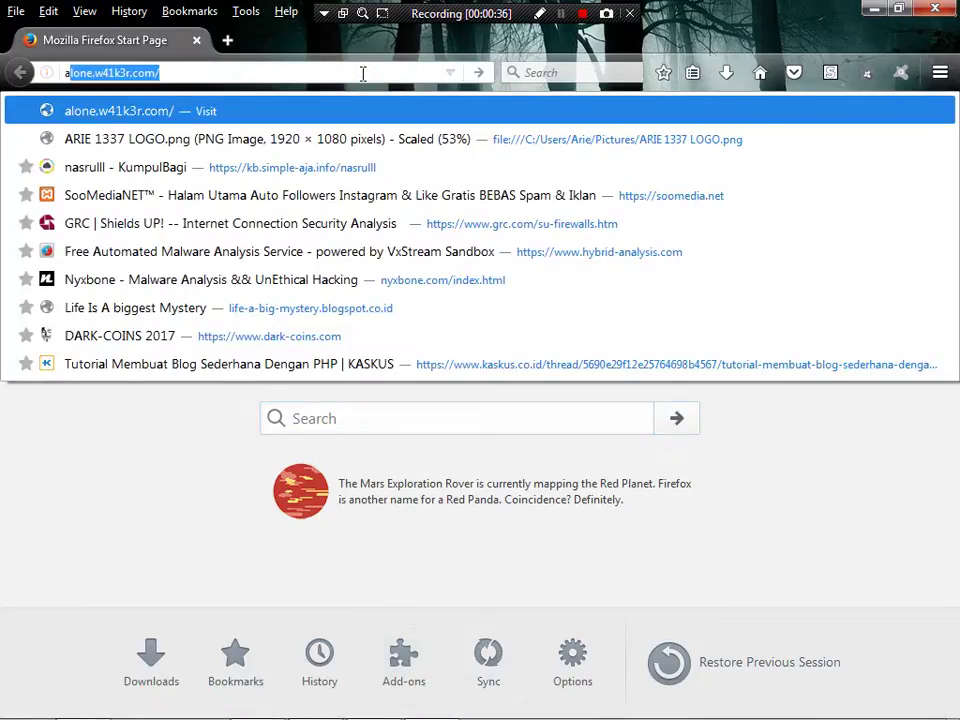
pyautogui.write('n')
pyautogui.press('BackSpace')
pyautogui.press('BackSpace')
pyautogui.write('danwin1210.me/')
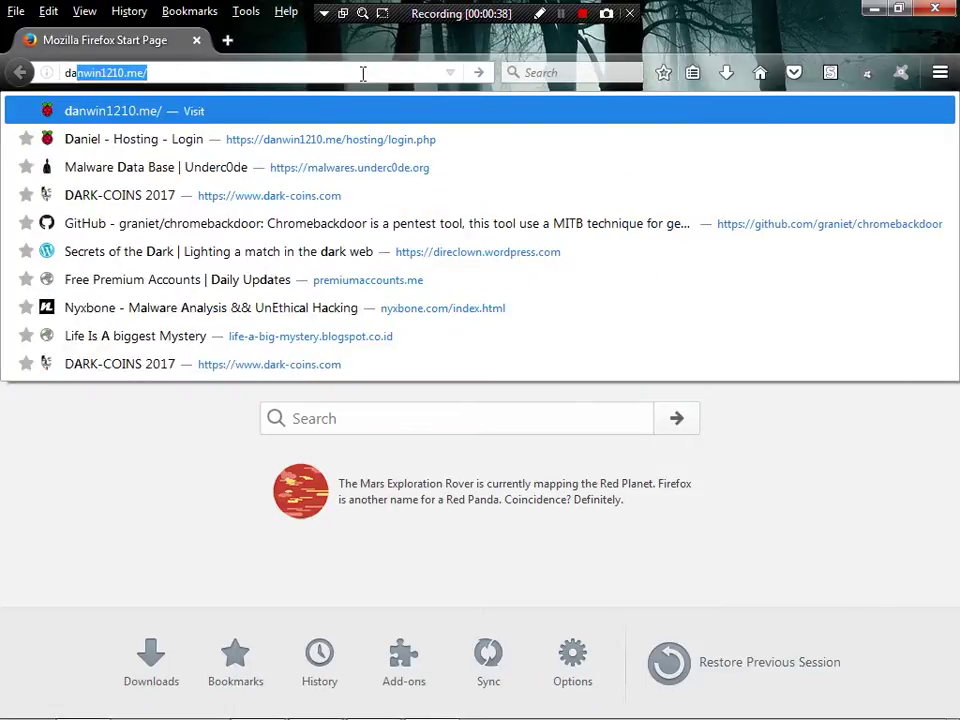
pyautogui.press('Return')
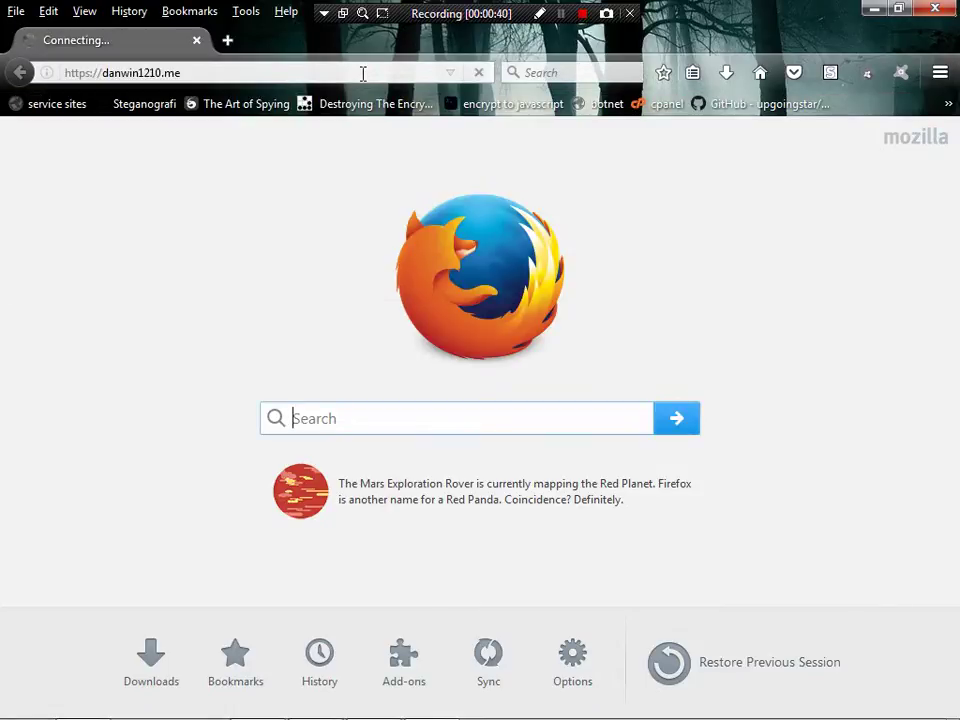
# - Check tutorial step 2, choosing Hosting (Beta), then return to the browser
pyautogui.click(255, 702)
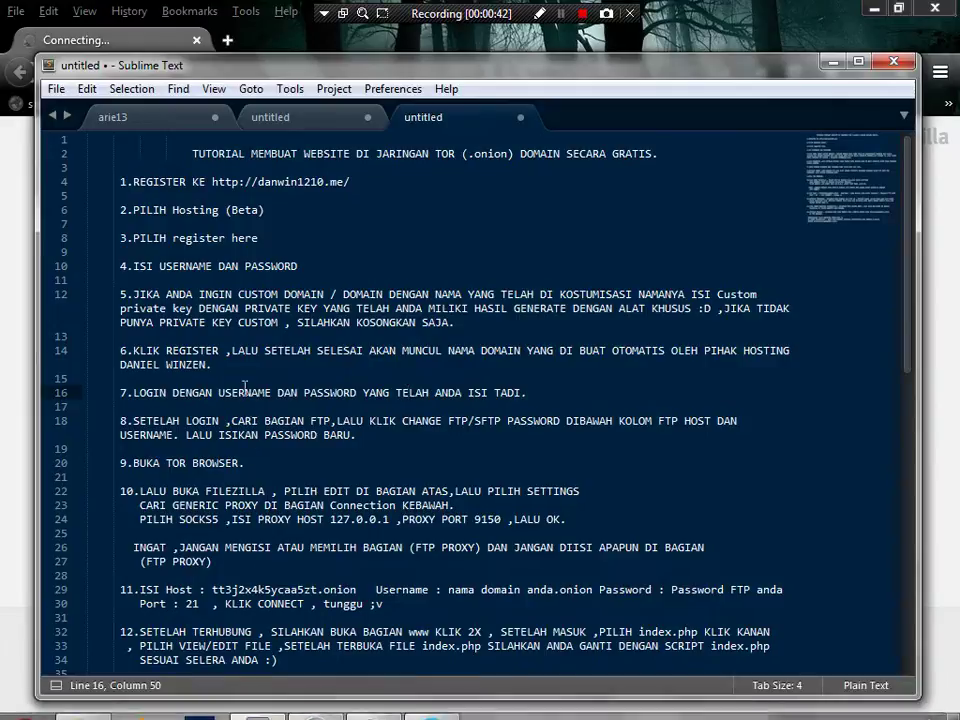
pyautogui.moveTo(133, 210); pyautogui.dragTo(265, 210)
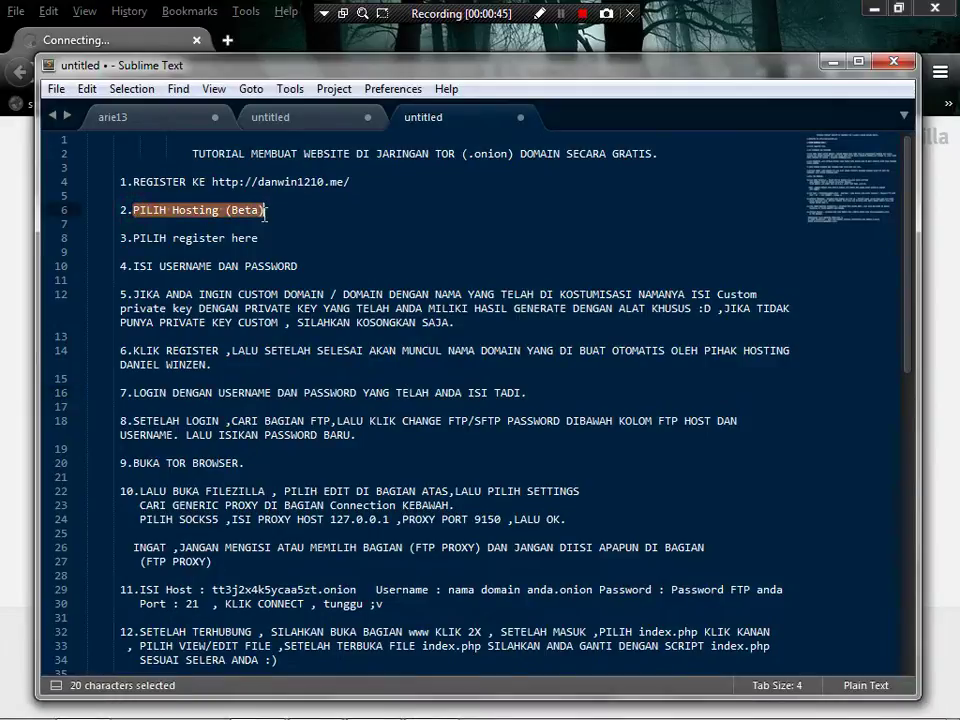
pyautogui.click(265, 210)
pyautogui.click(274, 40)
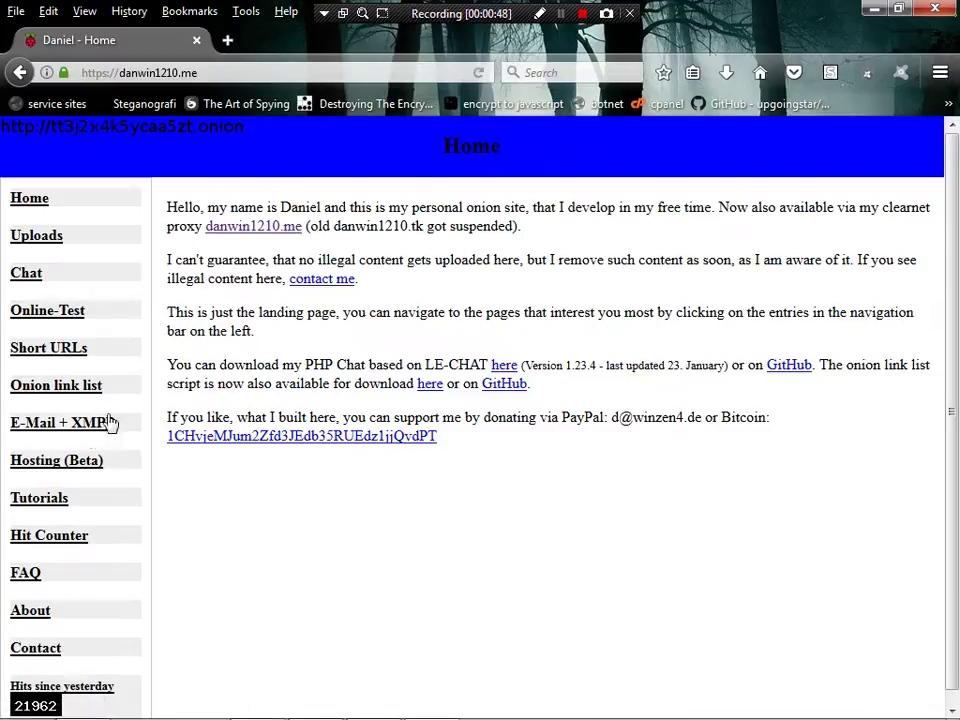
# - Open the Hosting (Beta) page and read its feature list and hosting rules
pyautogui.click(18, 466)
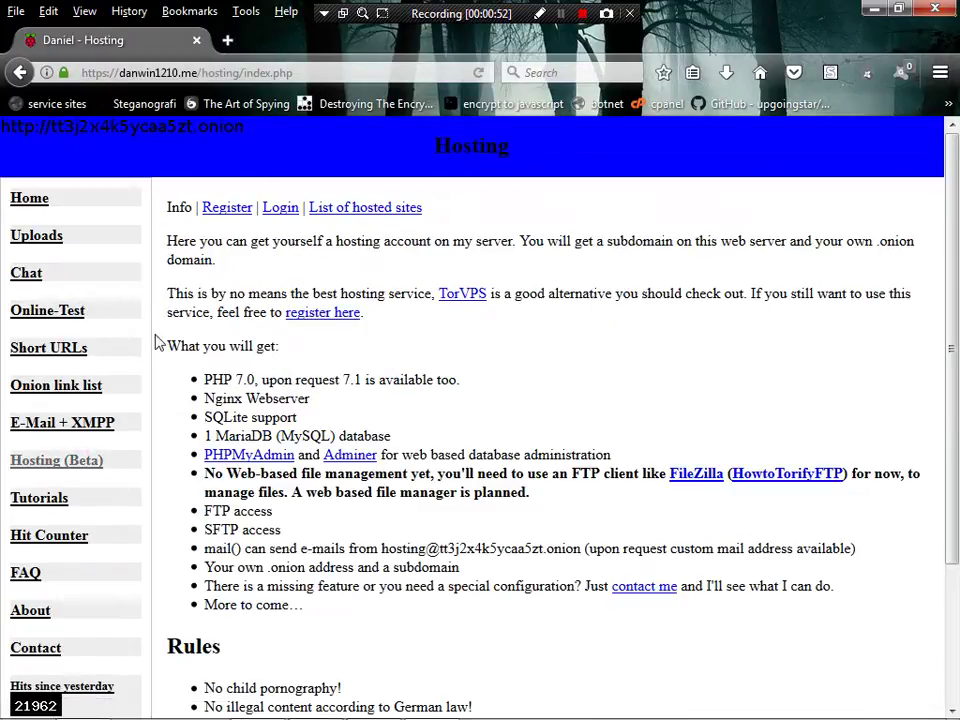
pyautogui.moveTo(160, 345); pyautogui.dragTo(553, 456)
pyautogui.scroll(-3, 548, 400)
pyautogui.click(536, 461)
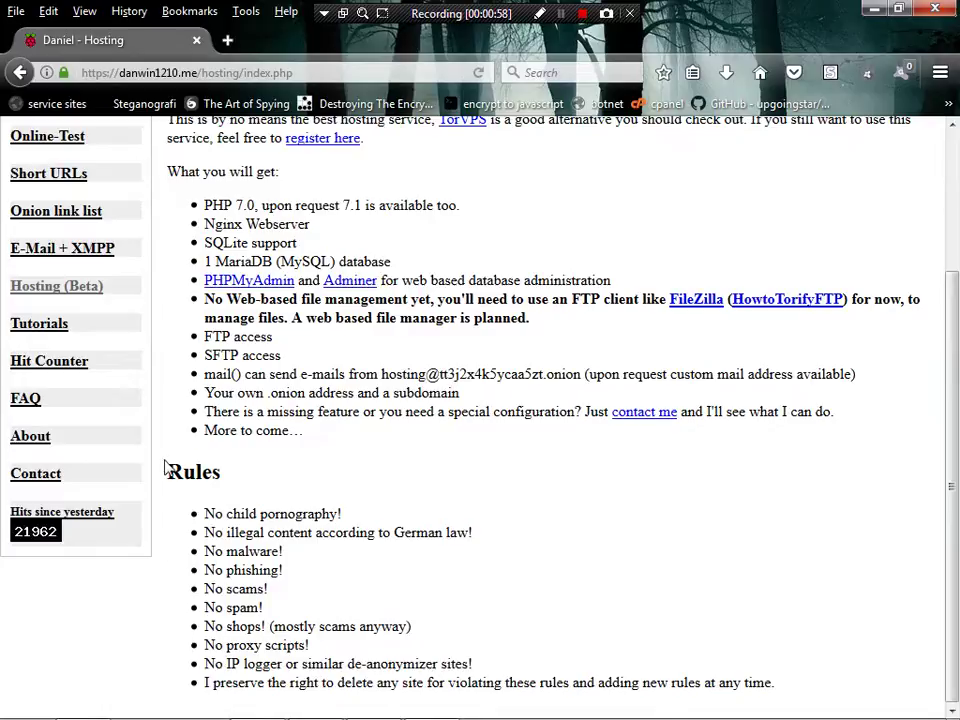
pyautogui.moveTo(167, 467); pyautogui.dragTo(789, 699)
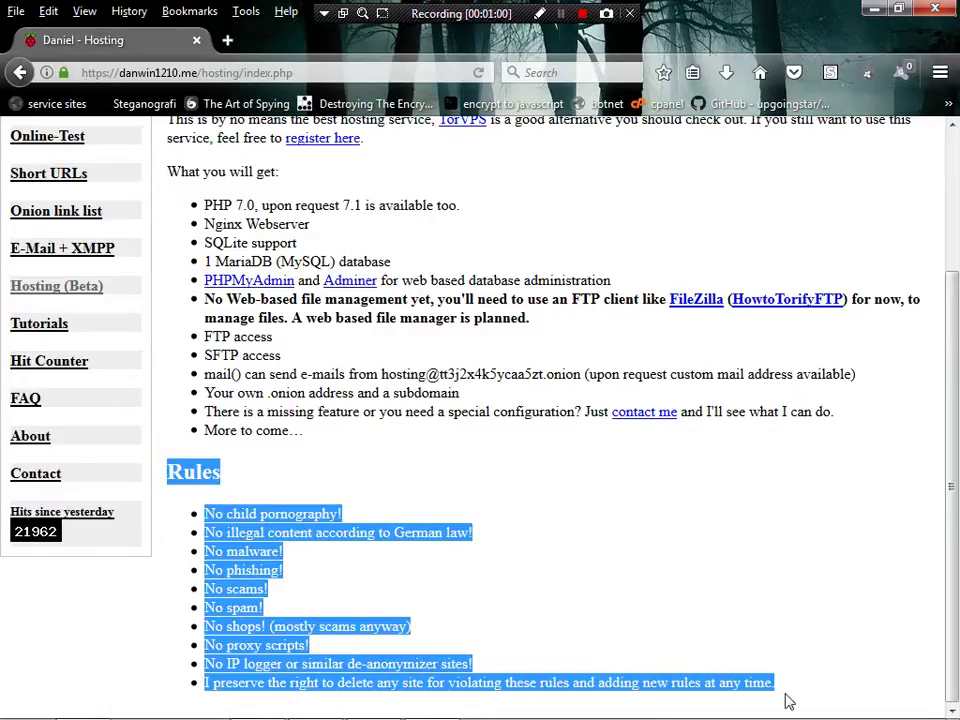
pyautogui.click(536, 621)
pyautogui.scroll(2, 534, 622)
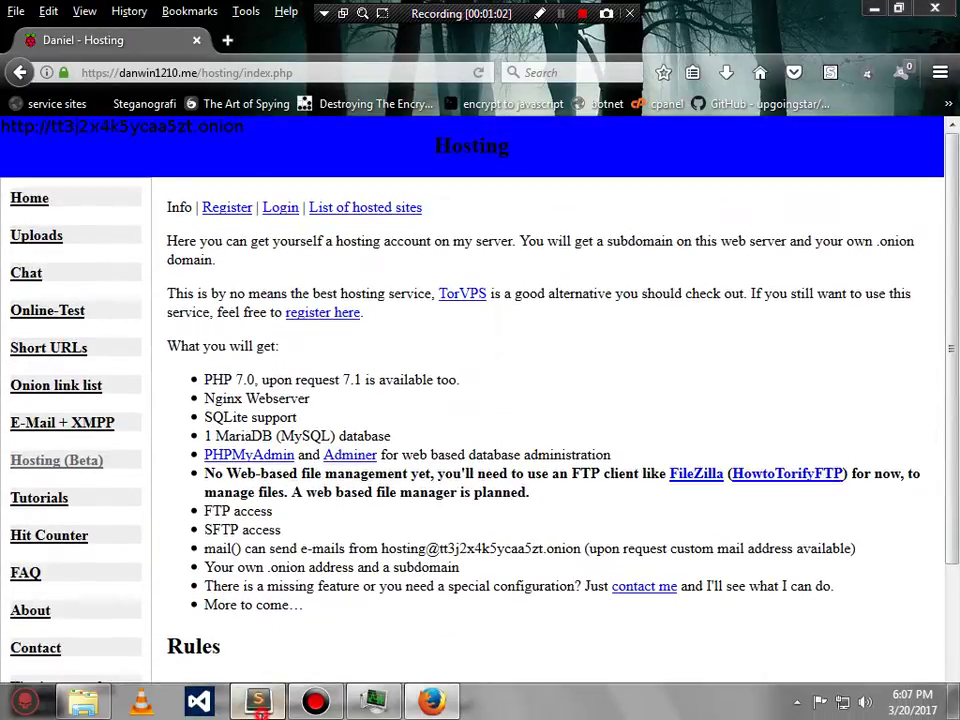
# - Review tutorial step 3, picking 'register here'
pyautogui.click(257, 701)
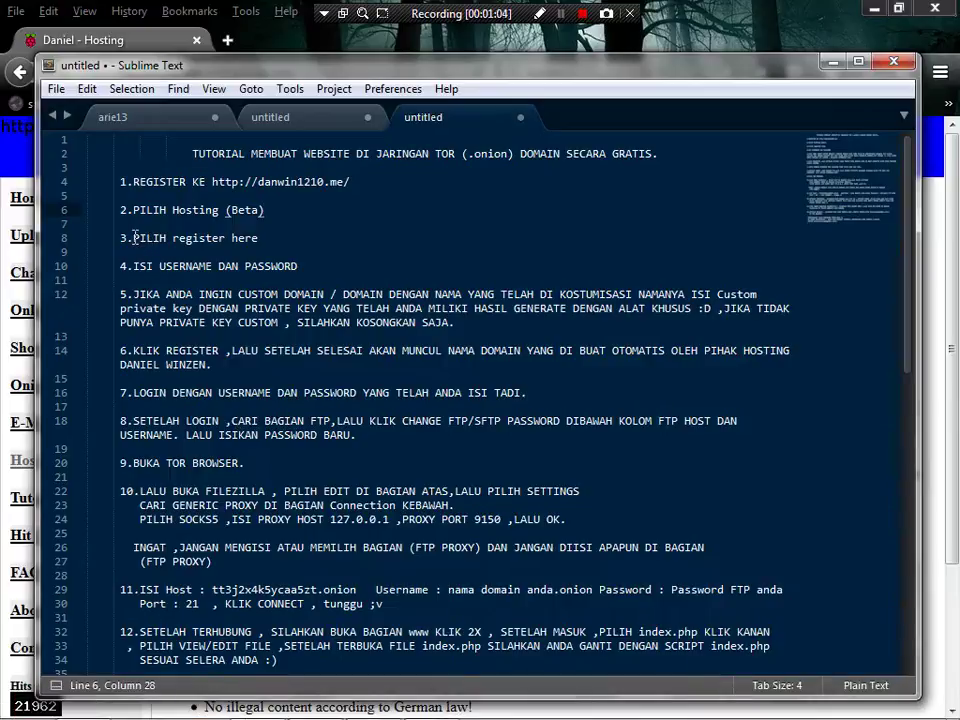
pyautogui.moveTo(134, 238); pyautogui.dragTo(268, 237)
pyautogui.click(476, 244)
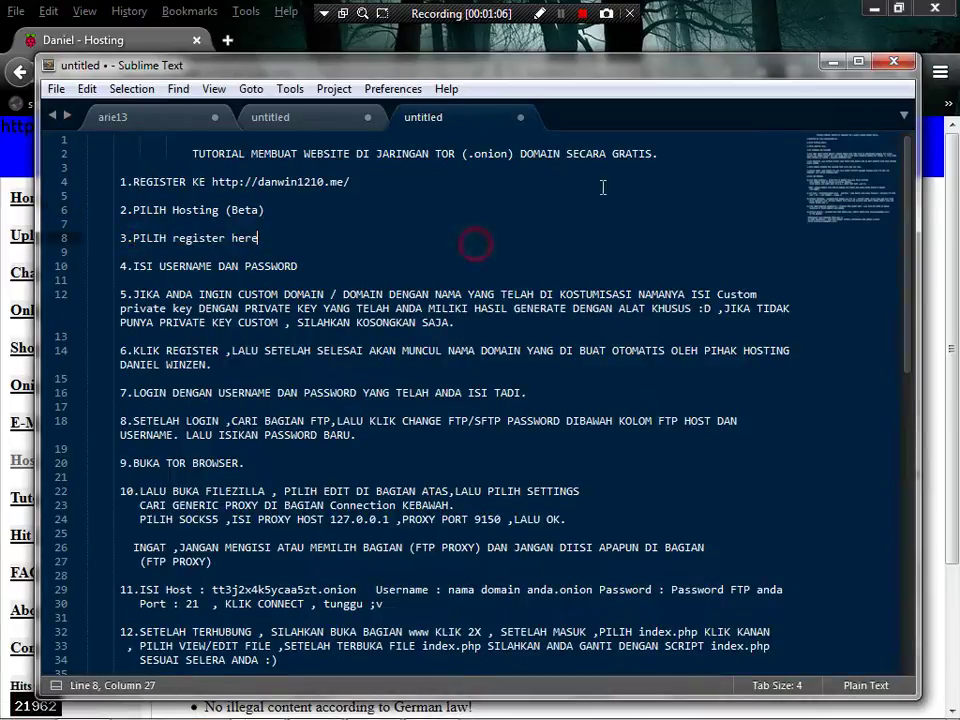
# - Fill in a username, password and matching confirmation on the registration form, leaving the private key blank
pyautogui.click(833, 61)
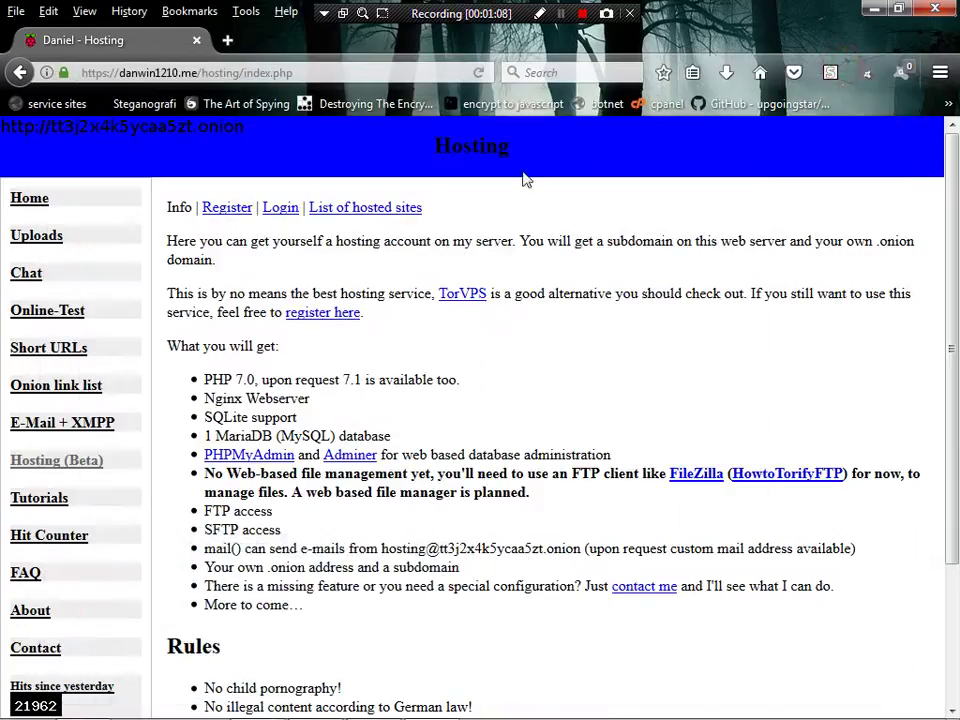
pyautogui.click(336, 312)
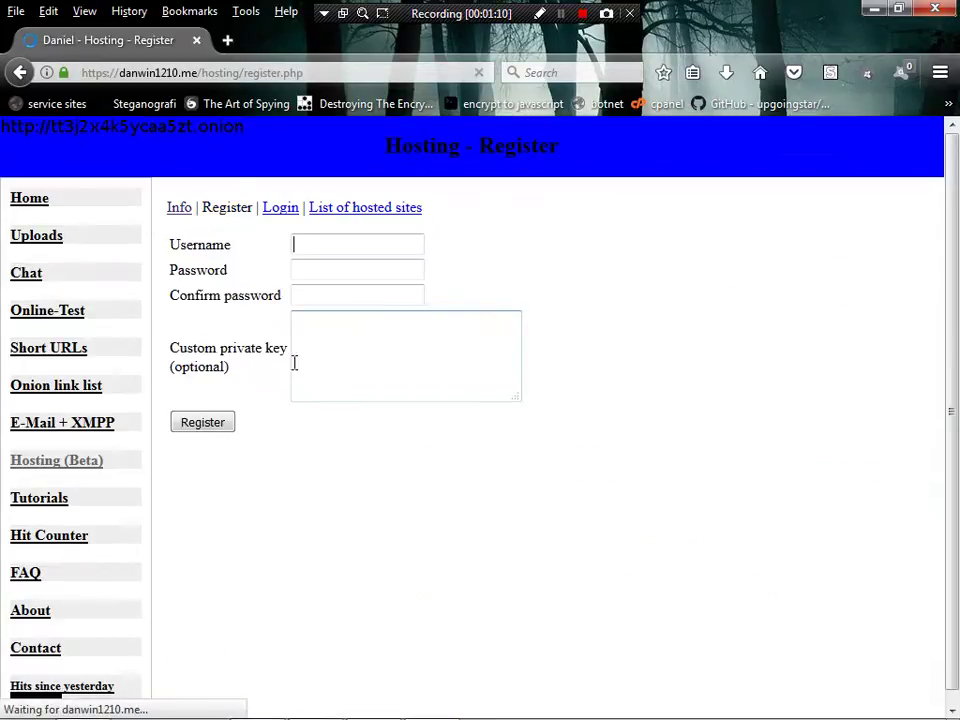
pyautogui.click(364, 273)
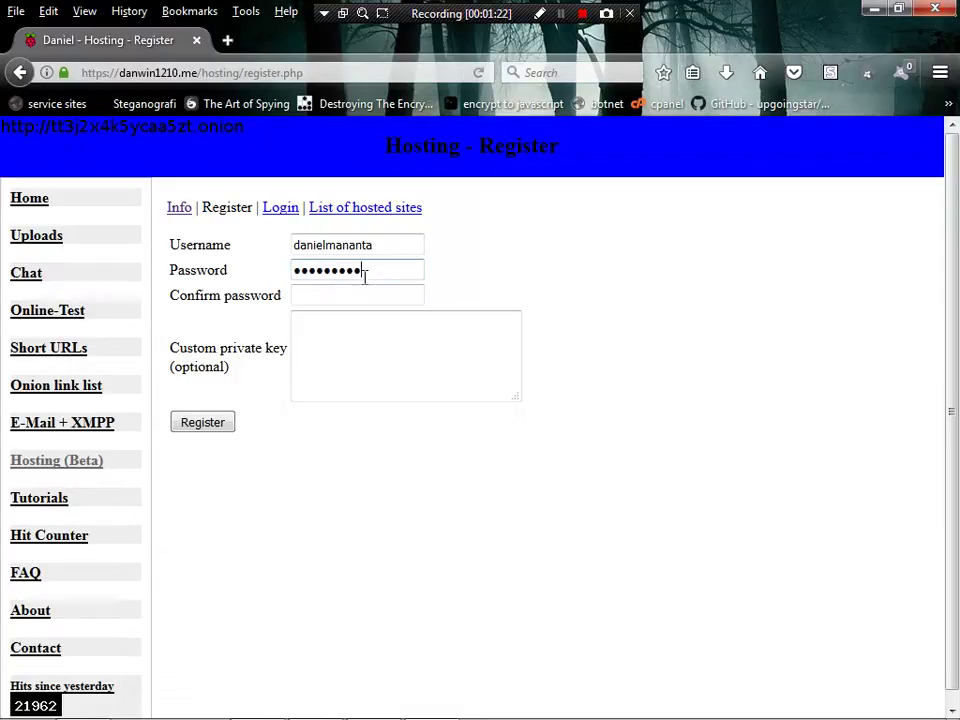
pyautogui.click(359, 298)
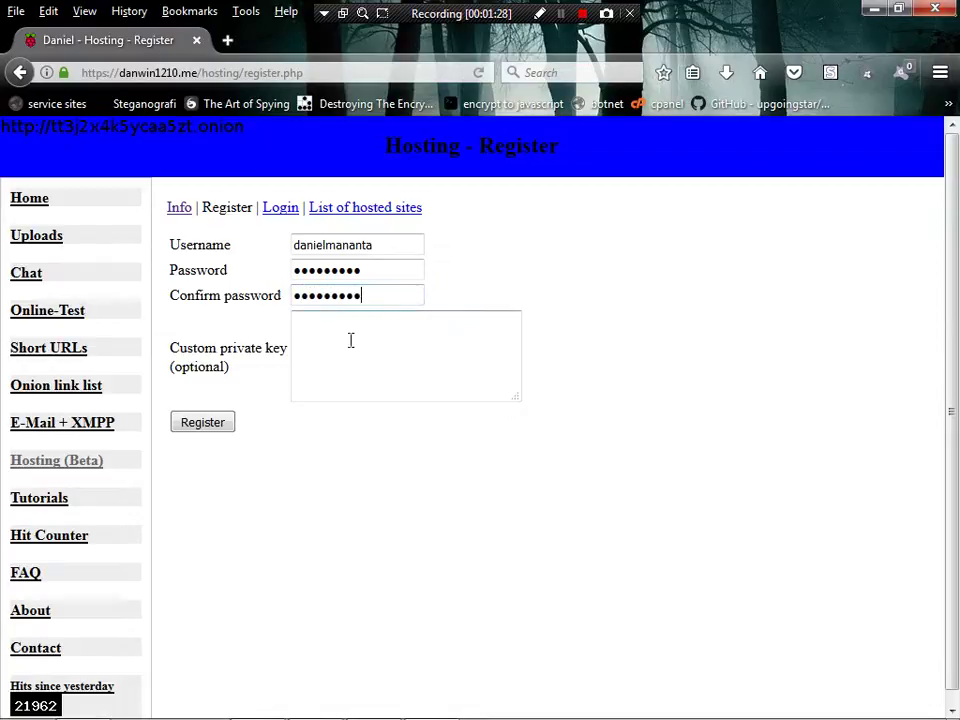
pyautogui.click(349, 337)
pyautogui.click(237, 710)
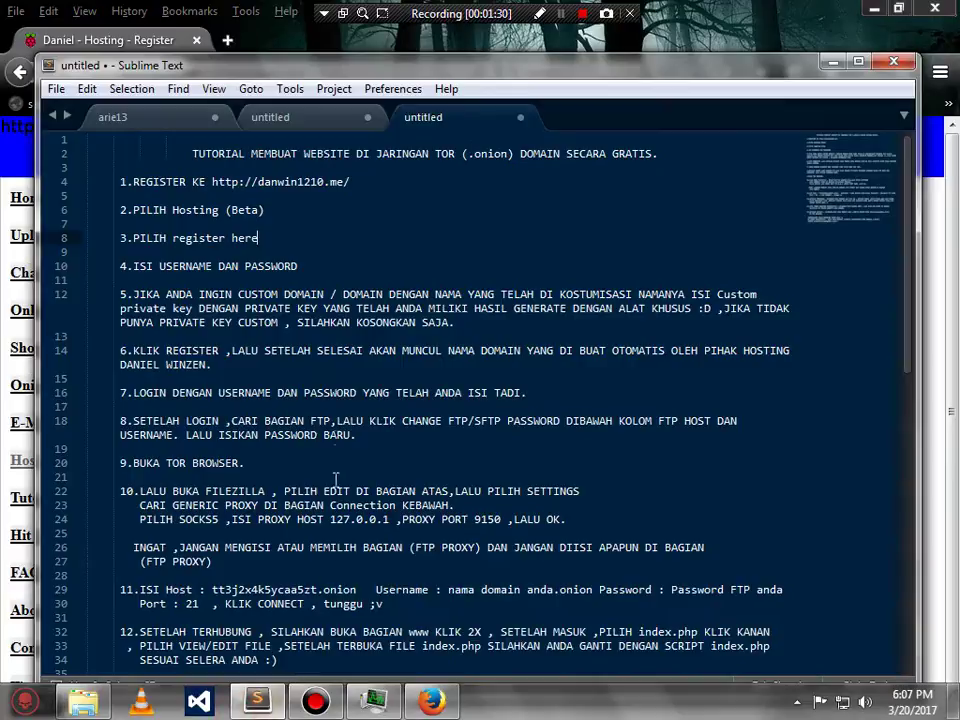
# - Review tutorial steps 4 and 5: username, password, and leaving the custom private key empty
pyautogui.moveTo(133, 266); pyautogui.dragTo(315, 270)
pyautogui.click(312, 266)
pyautogui.moveTo(130, 294); pyautogui.dragTo(713, 311)
pyautogui.click(721, 312)
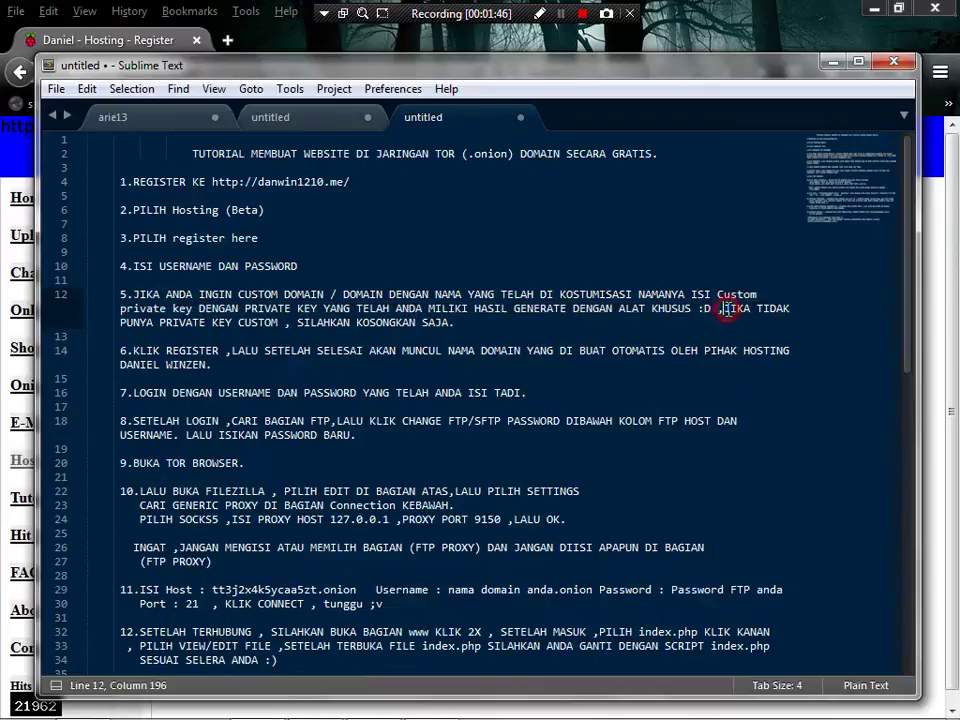
pyautogui.hotkey('shift', 'Right')
pyautogui.hotkey('shift', 'Right')
pyautogui.hotkey('shift', 'Right')
pyautogui.hotkey('shift', 'Right')
pyautogui.hotkey('shift', 'Right')
pyautogui.hotkey('shift', 'Right')
pyautogui.hotkey('shift', 'Right')
pyautogui.hotkey('shift', 'Right')
pyautogui.hotkey('shift', 'Right')
pyautogui.hotkey('shift', 'Right')
pyautogui.moveTo(748, 316); pyautogui.dragTo(482, 323)
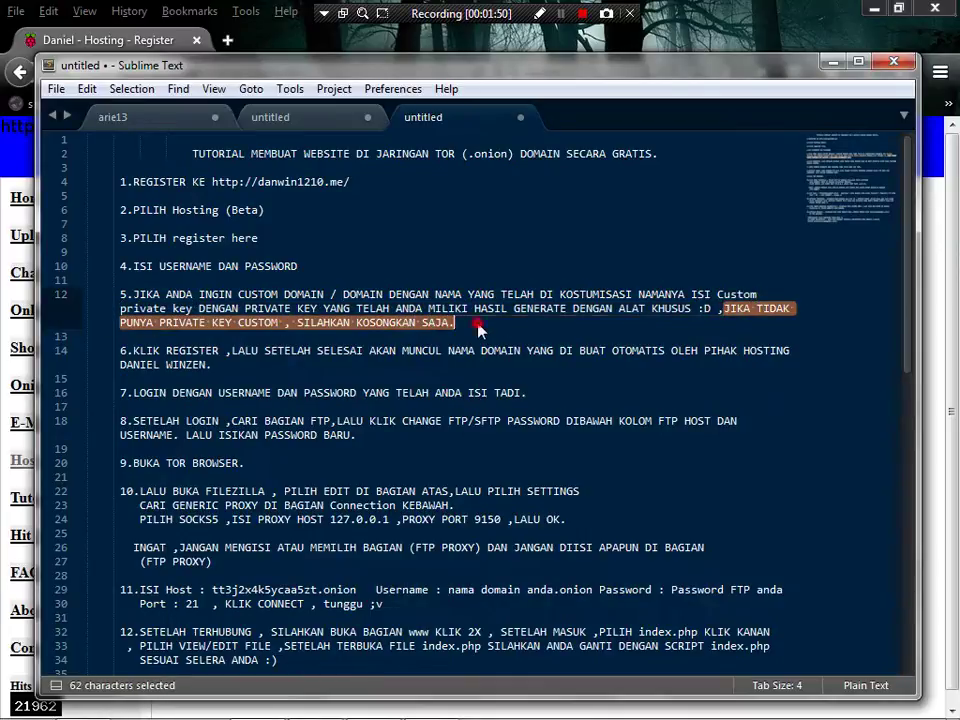
pyautogui.click(482, 323)
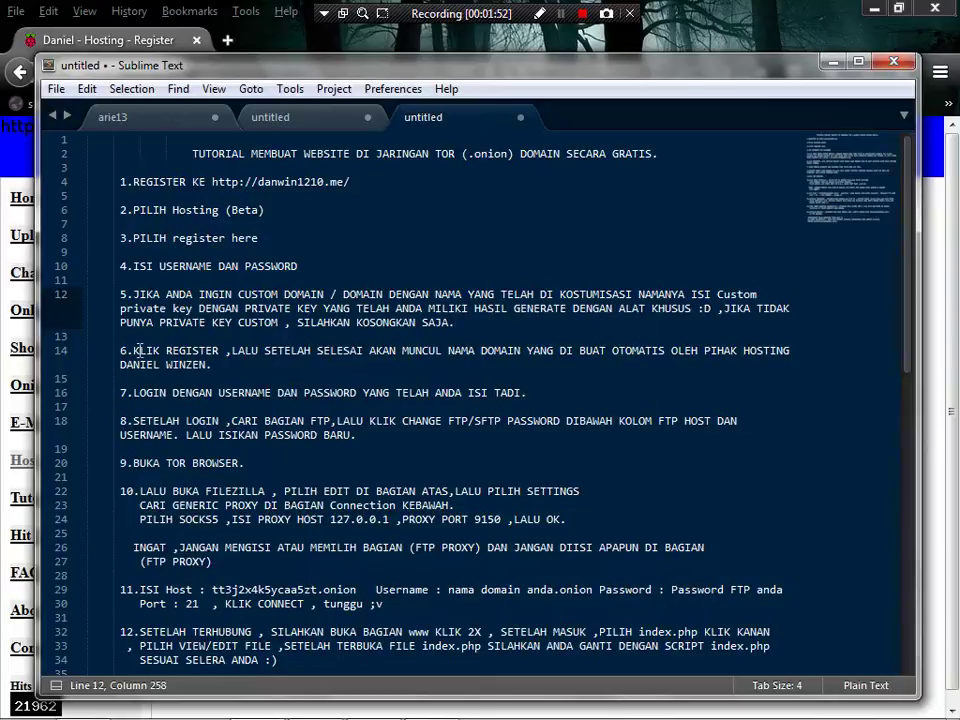
# - Note step 6's KLIK REGISTER instruction and minimize the notes
pyautogui.moveTo(139, 350); pyautogui.dragTo(223, 360)
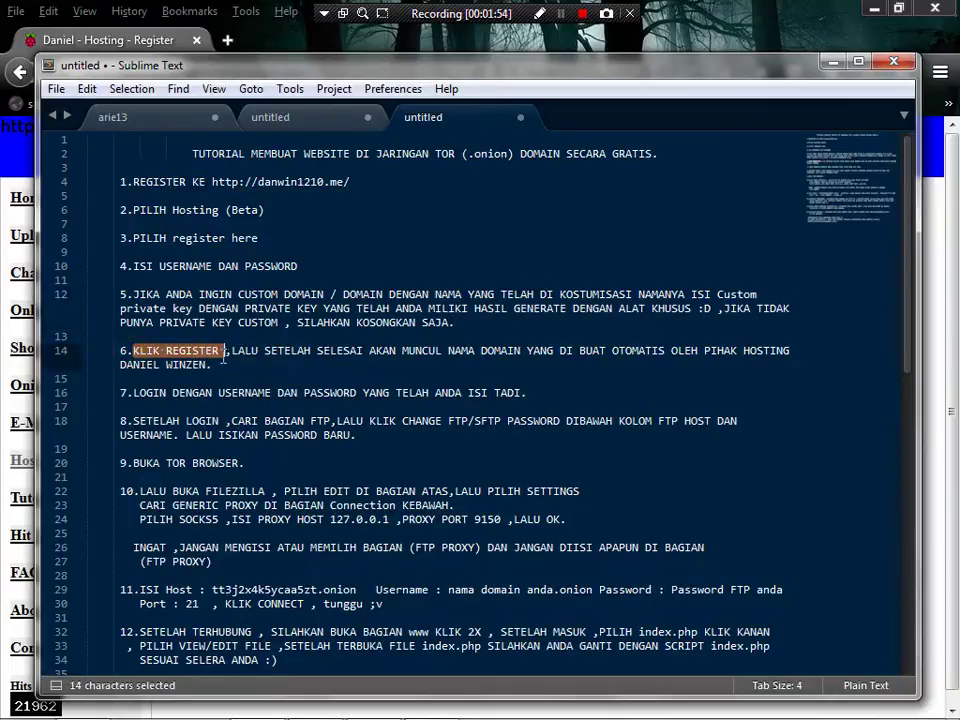
pyautogui.click(235, 375)
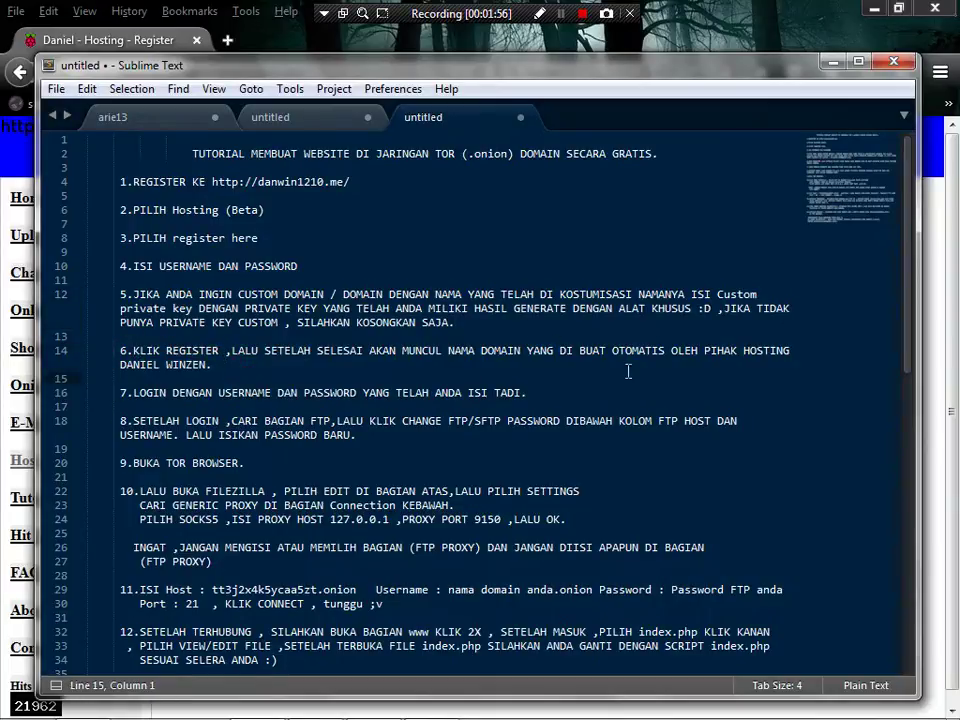
pyautogui.click(831, 62)
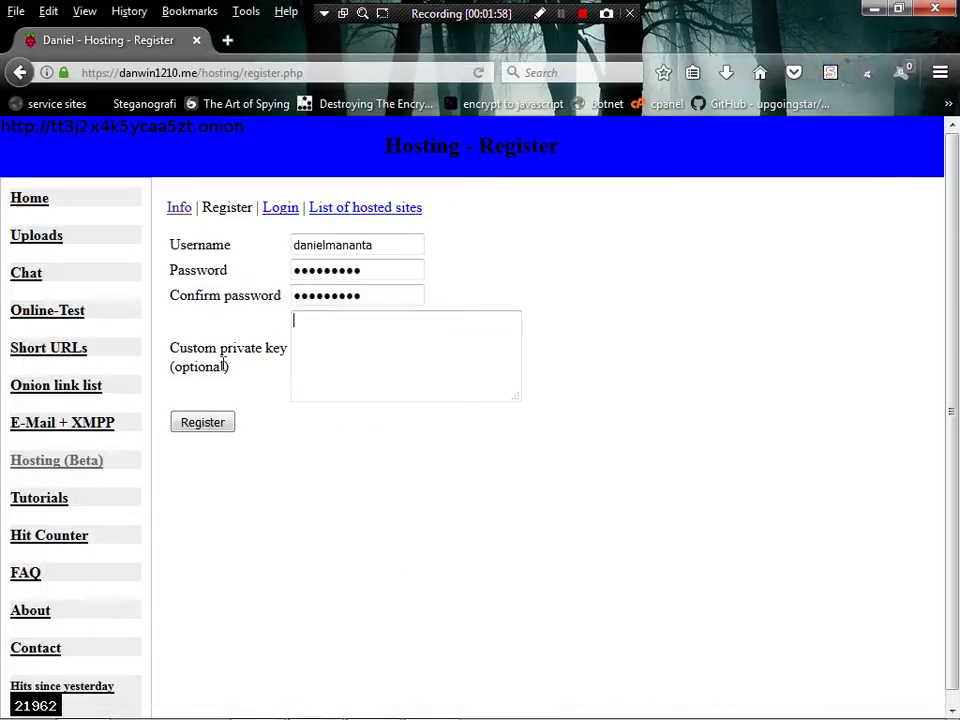
# - Submit the registration, decline saving the login, and read the new-domains success message
pyautogui.click(219, 425)
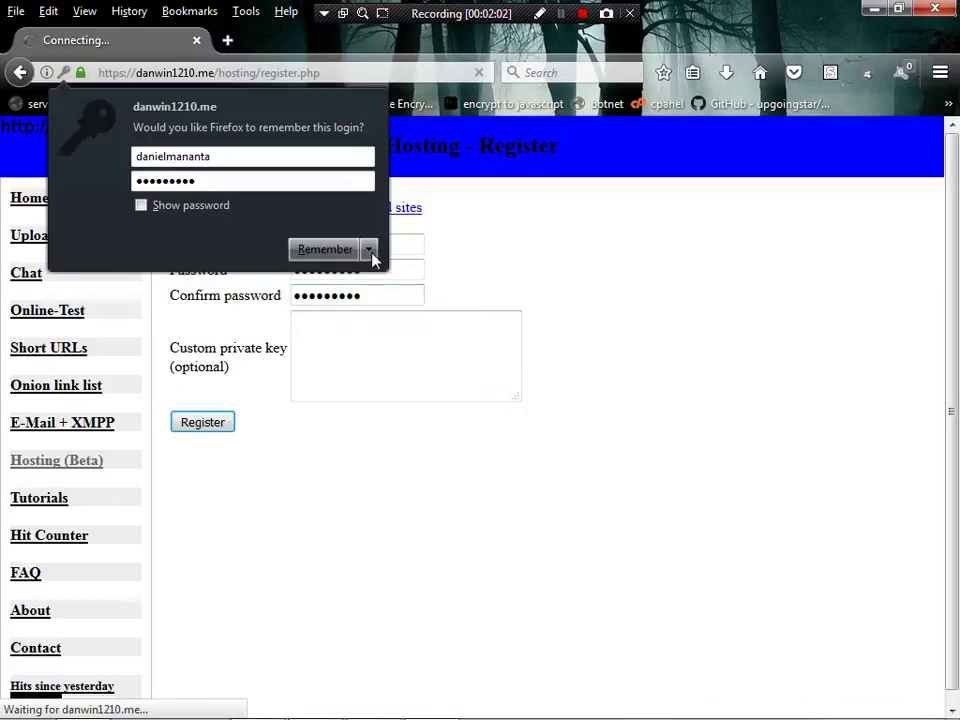
pyautogui.click(369, 249)
pyautogui.click(375, 277)
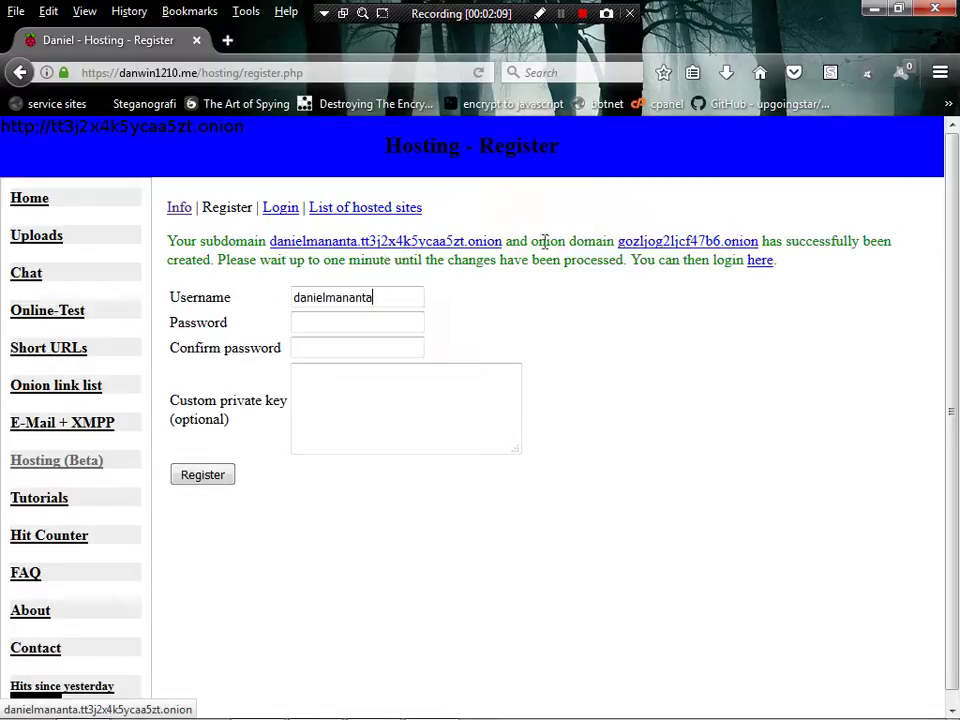
pyautogui.moveTo(165, 245); pyautogui.dragTo(795, 288)
pyautogui.click(792, 268)
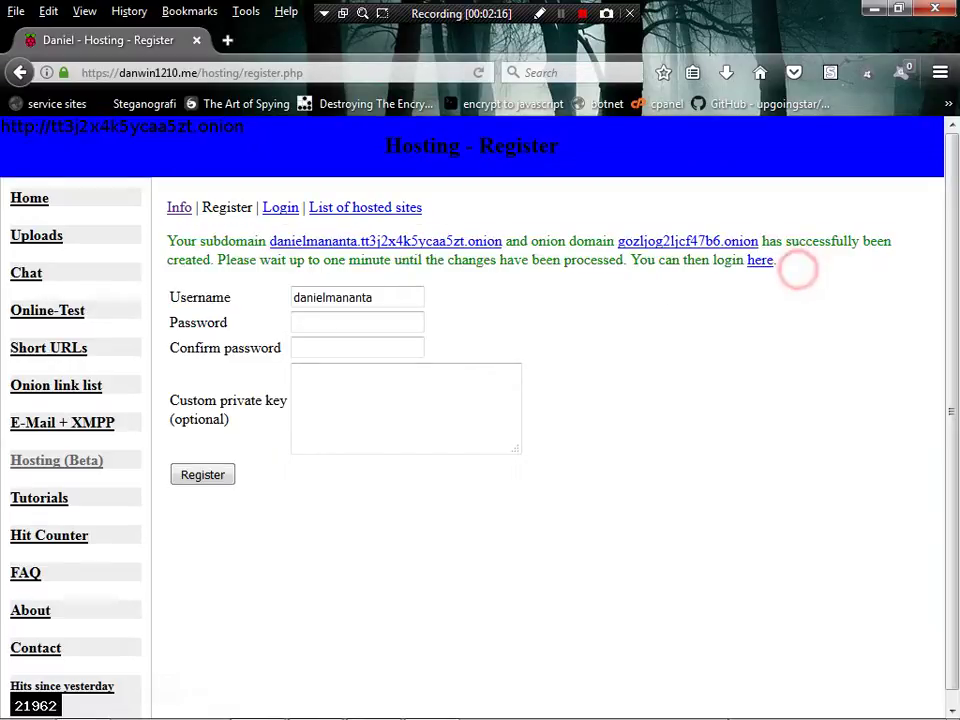
# - Review tutorial steps 6–7 on the auto-generated domain and logging in, then follow the login link
pyautogui.click(254, 705)
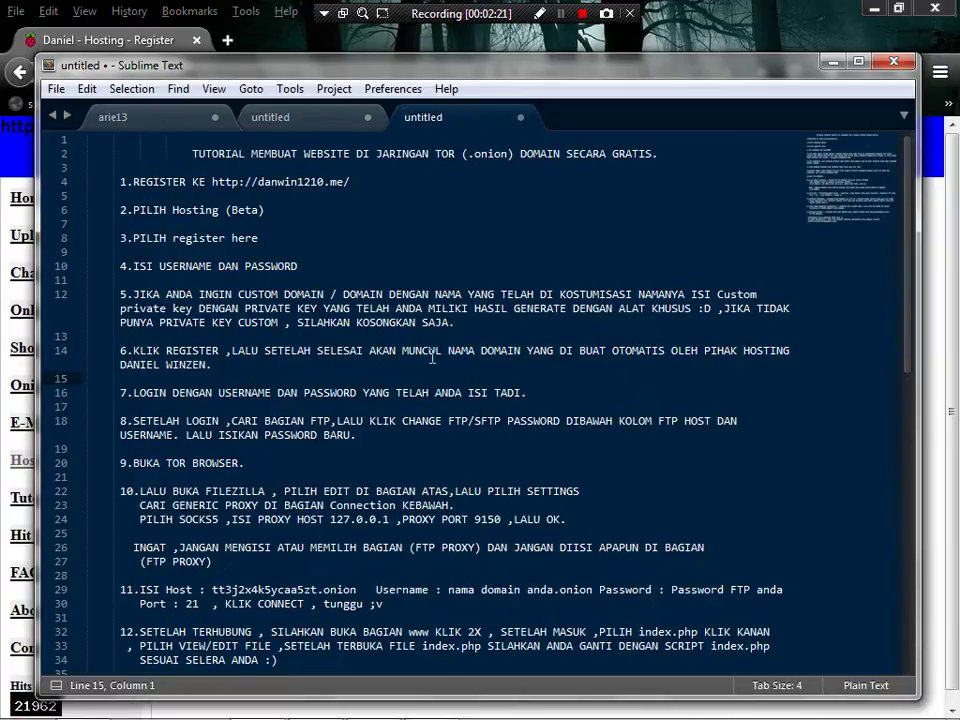
pyautogui.moveTo(449, 351); pyautogui.dragTo(474, 365)
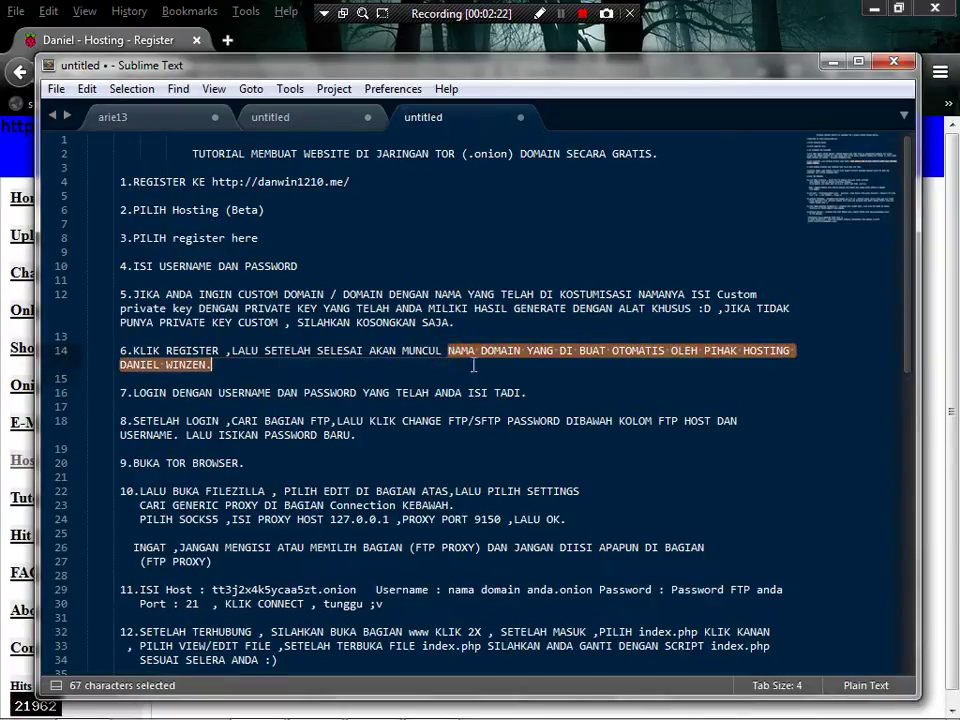
pyautogui.click(220, 376)
pyautogui.click(135, 405)
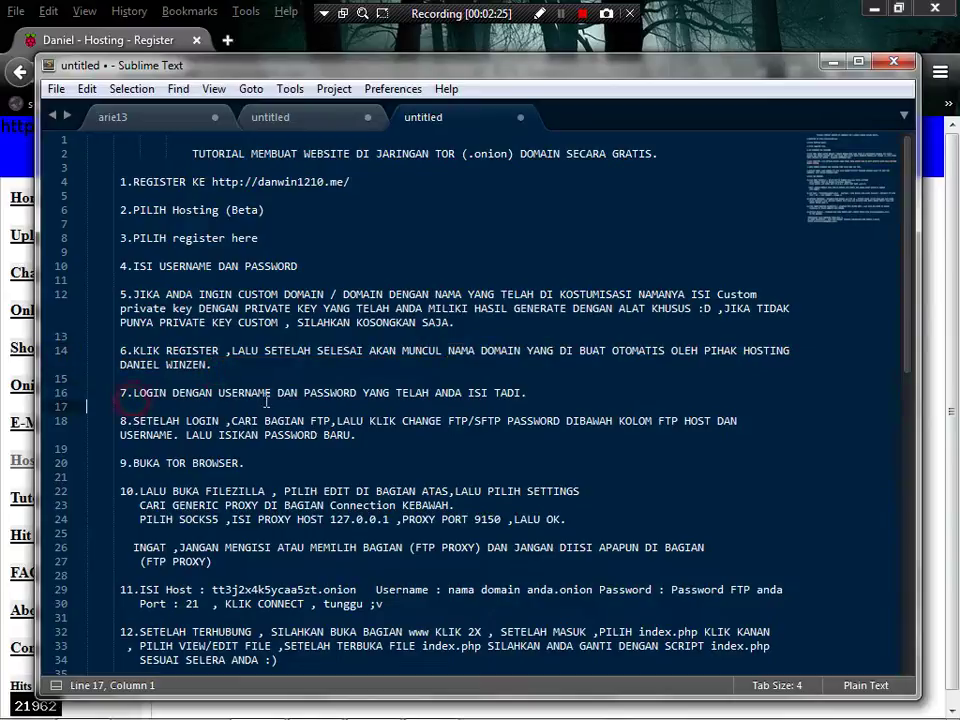
pyautogui.moveTo(338, 401); pyautogui.dragTo(340, 393)
pyautogui.moveTo(133, 393); pyautogui.dragTo(520, 398)
pyautogui.click(524, 394)
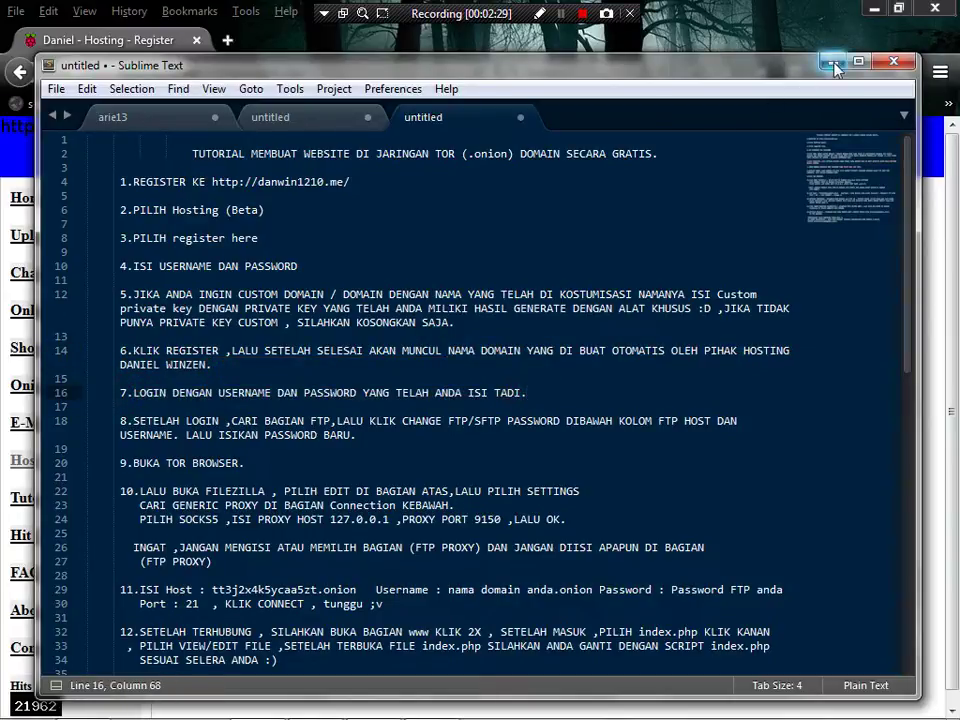
pyautogui.click(834, 61)
pyautogui.click(761, 262)
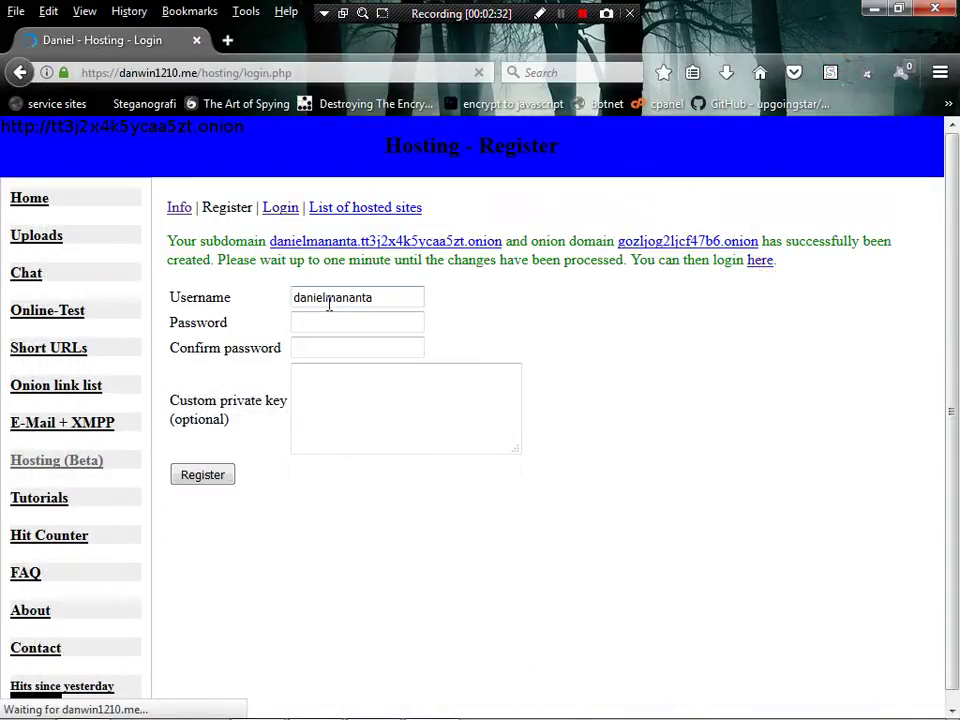
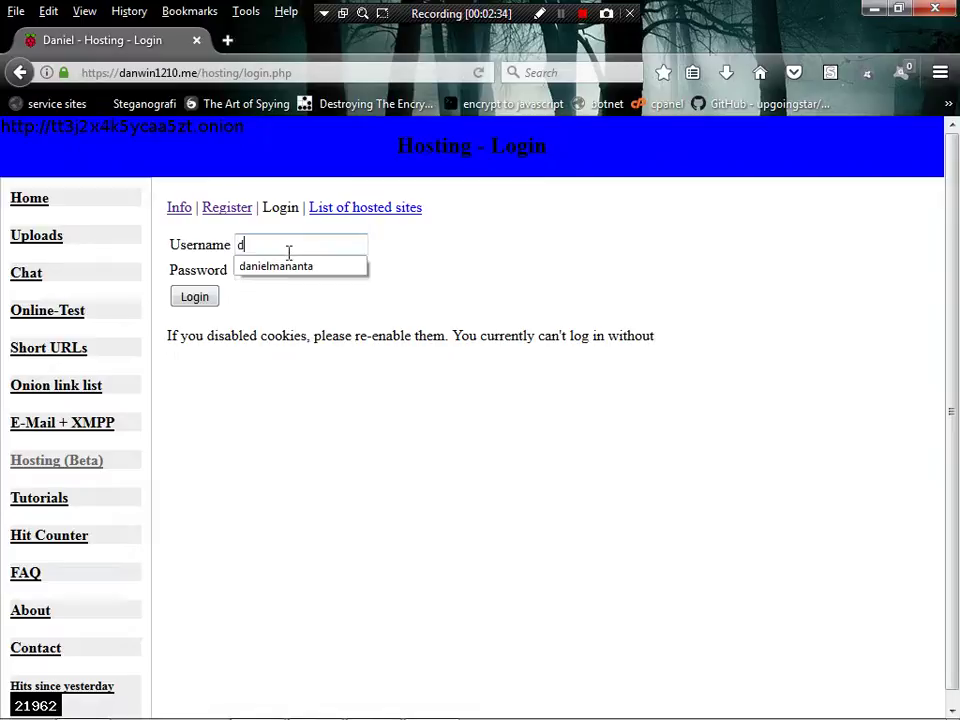
# - Log in with the account's username and password, then bring the tutorial notes forward
pyautogui.press('Tab')
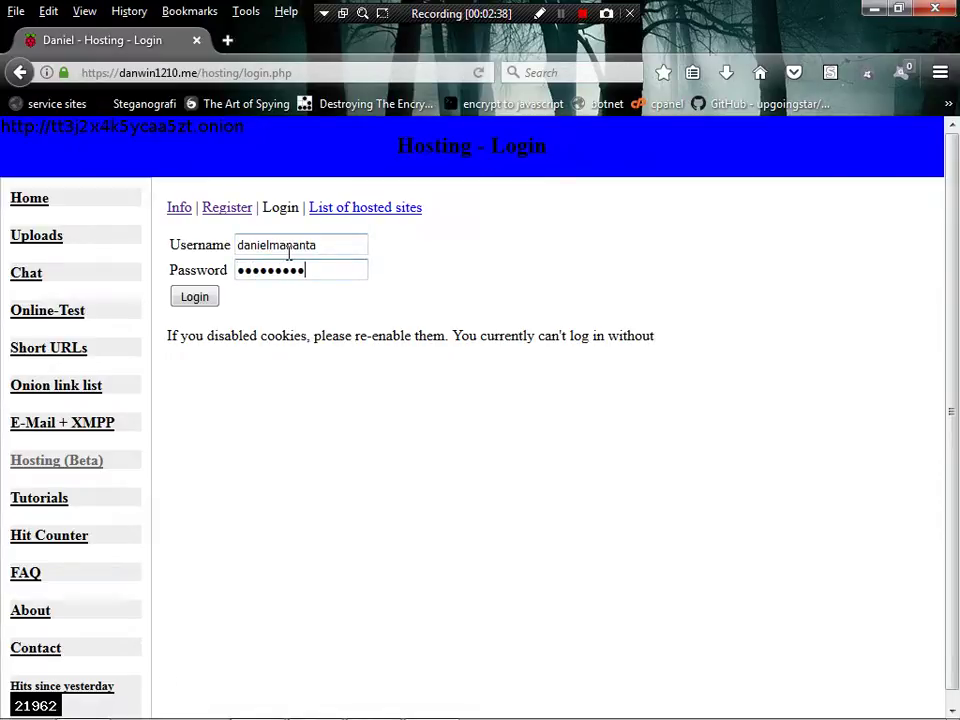
pyautogui.click(194, 296)
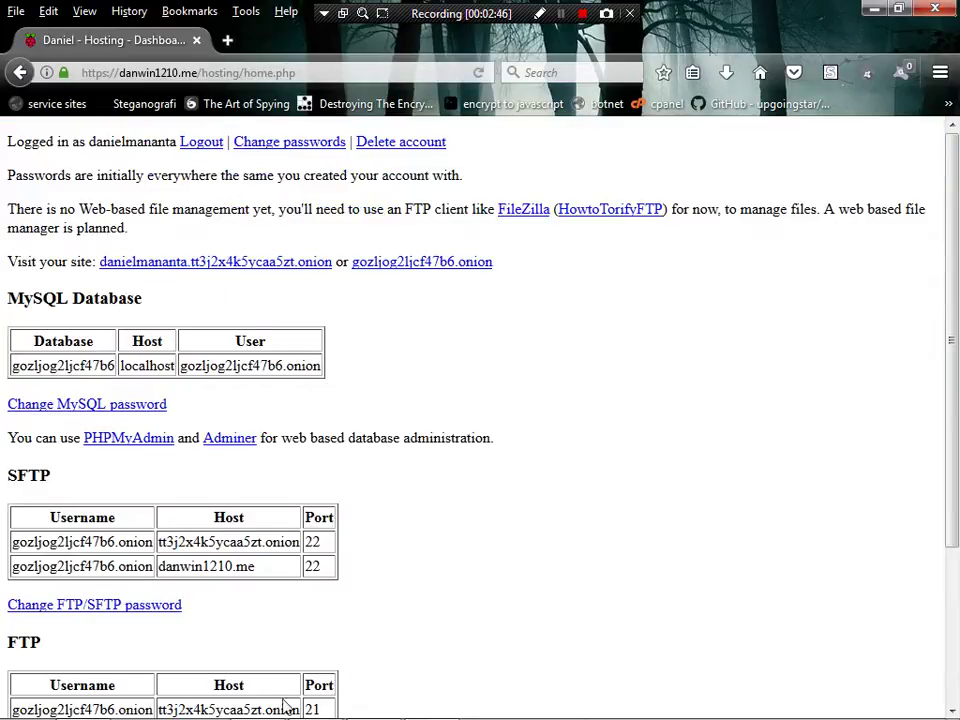
pyautogui.moveTo(214, 702)
pyautogui.click(272, 705)
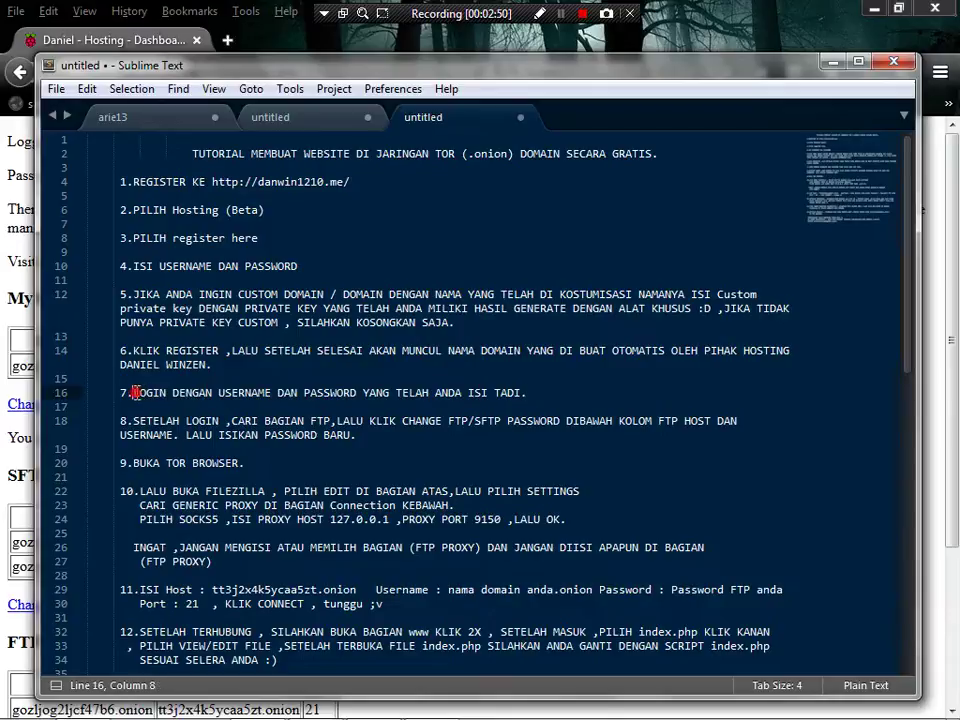
# - Review tutorial steps 7 and 8 on logging in and setting the FTP password
pyautogui.moveTo(134, 393); pyautogui.dragTo(528, 393)
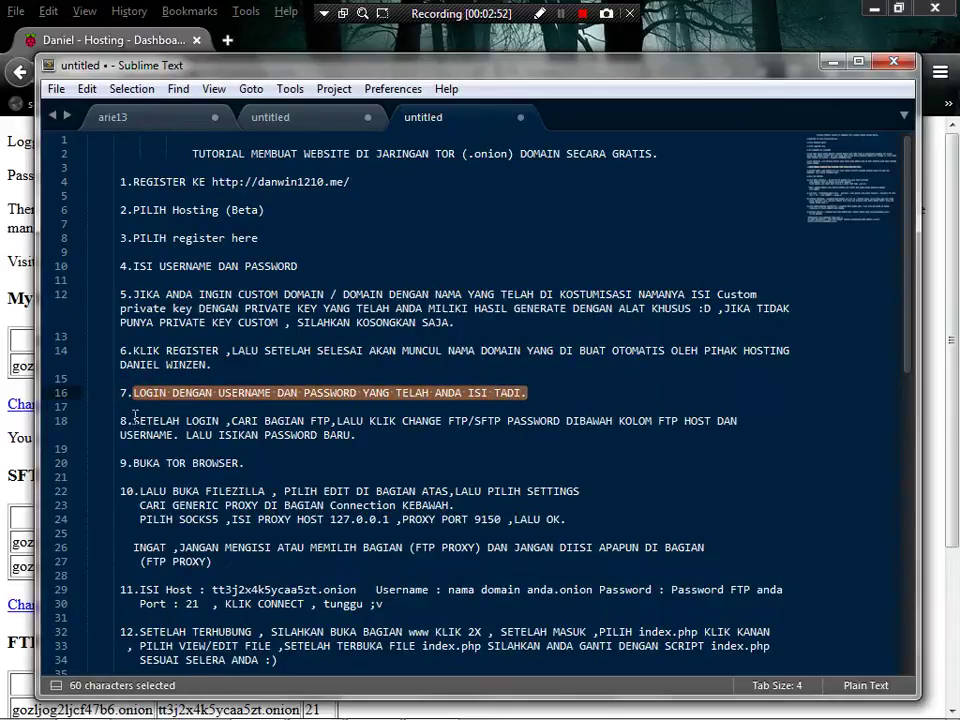
pyautogui.moveTo(133, 421); pyautogui.dragTo(735, 430)
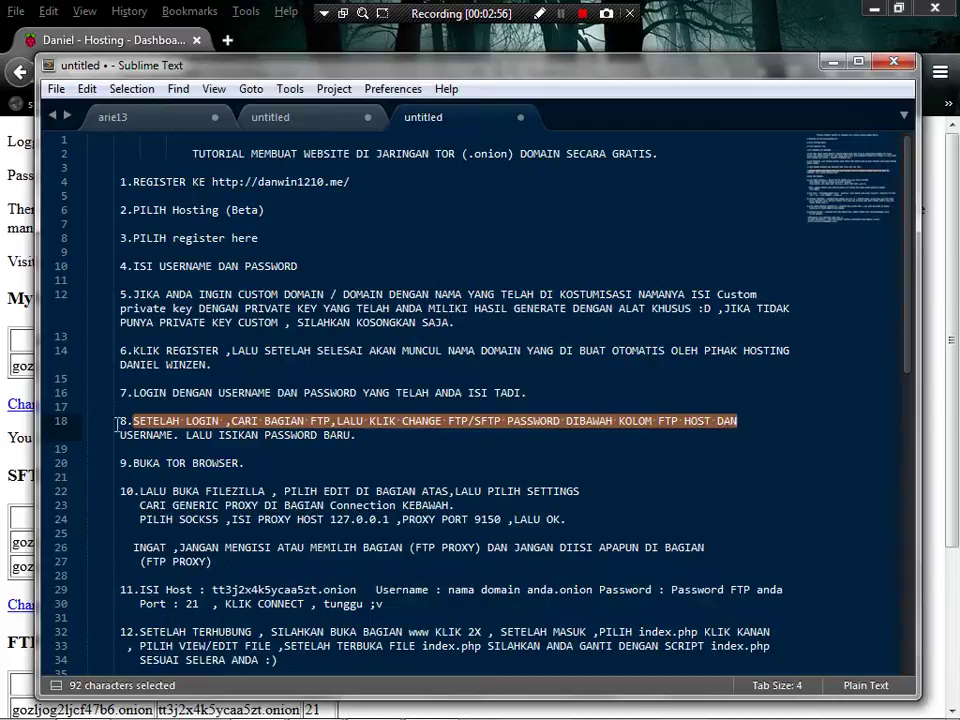
pyautogui.moveTo(122, 437); pyautogui.dragTo(352, 437)
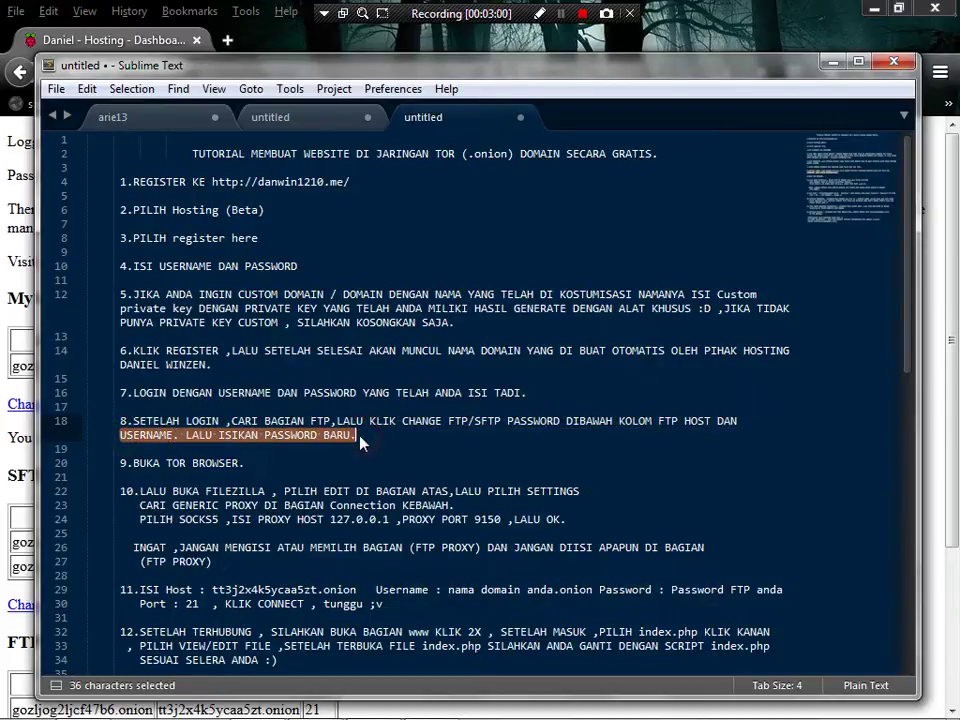
pyautogui.click(352, 440)
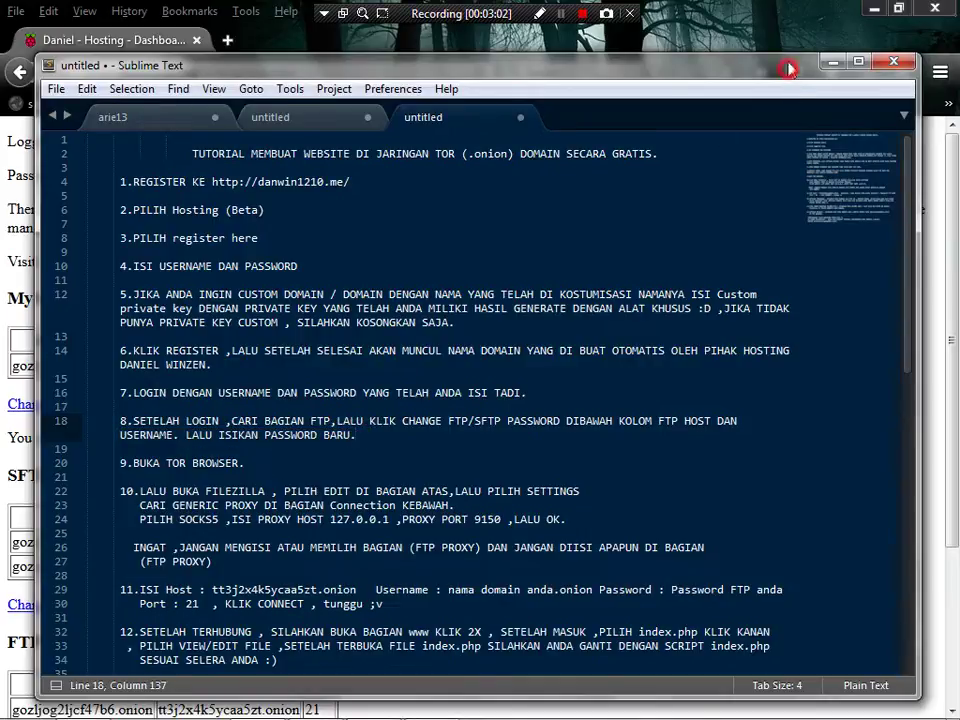
# - Minimize the notes and scroll the dashboard down to the SFTP and FTP host tables
pyautogui.moveTo(790, 66); pyautogui.dragTo(790, 40)
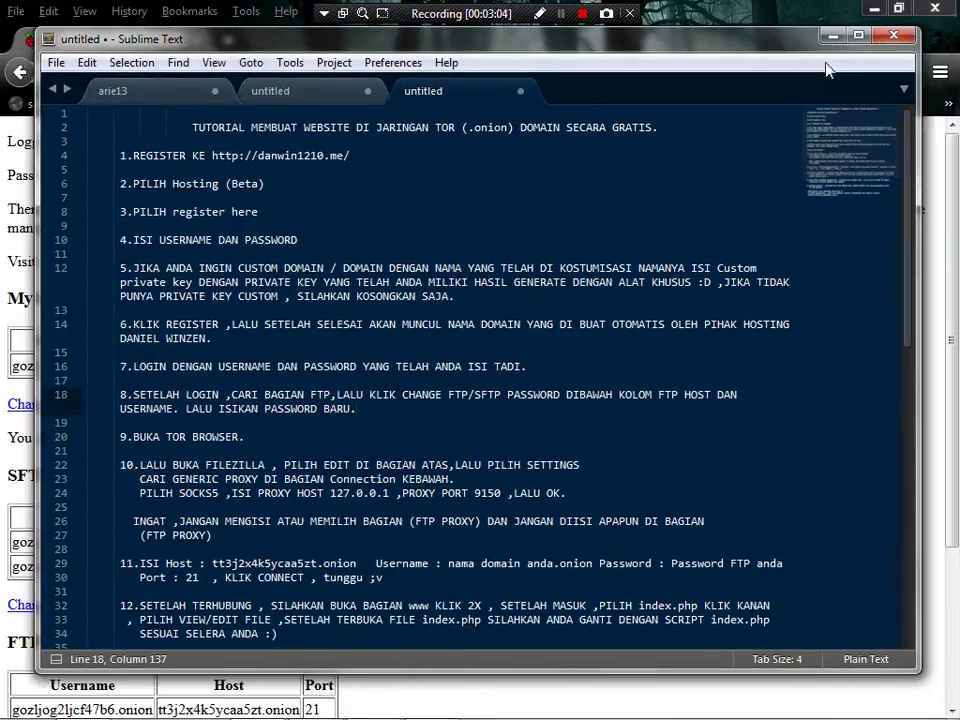
pyautogui.click(831, 36)
pyautogui.scroll(-3, 354, 396)
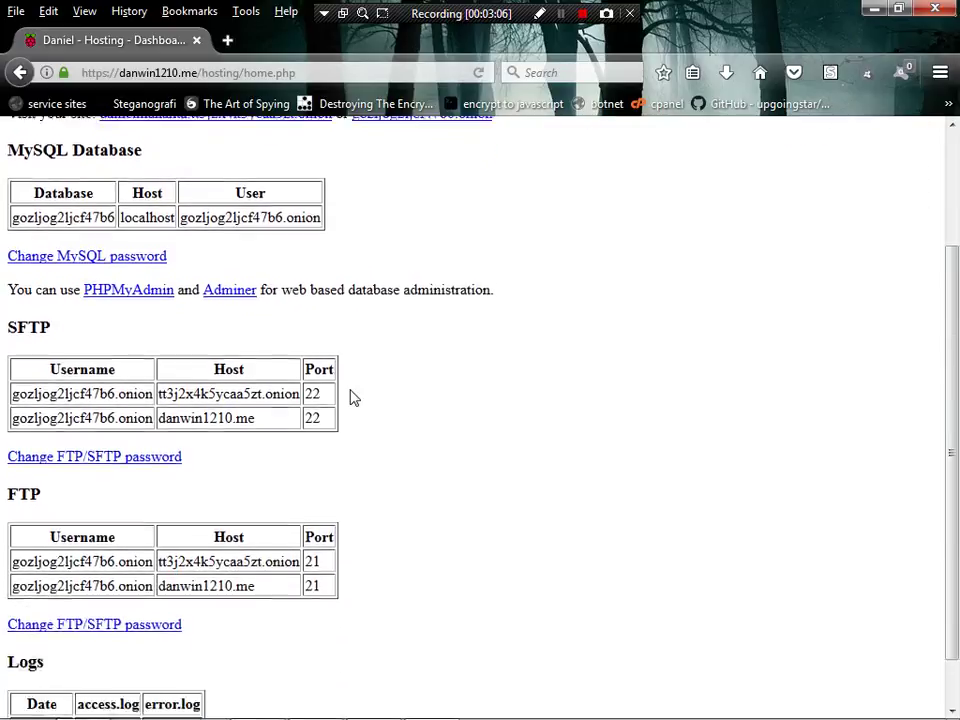
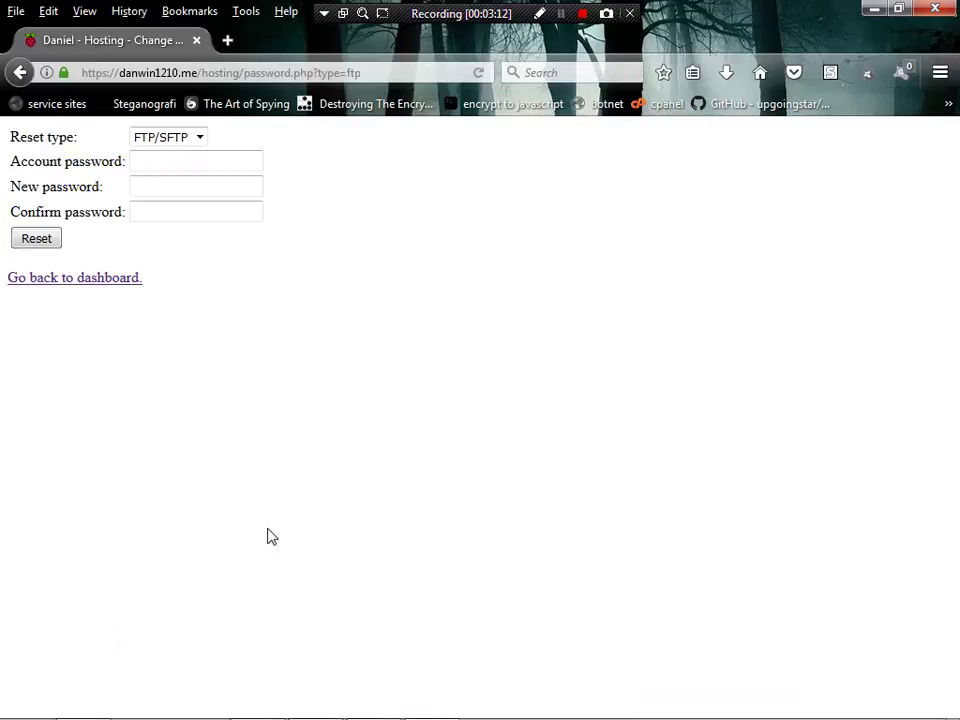
# - Change the FTP/SFTP password by entering the current password, new password and confirmation, then resetting
pyautogui.click(200, 170)
pyautogui.press('BackSpace')
pyautogui.press('BackSpace')
pyautogui.press('BackSpace')
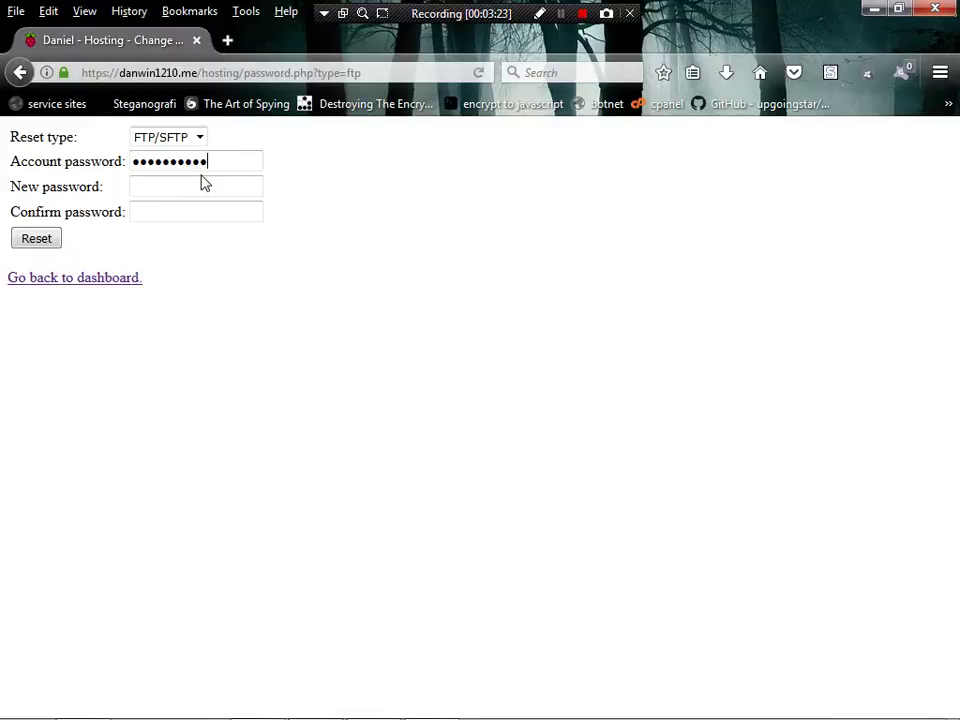
pyautogui.press('BackSpace')
pyautogui.press('BackSpace')
pyautogui.press('BackSpace')
pyautogui.press('BackSpace')
pyautogui.press('BackSpace')
pyautogui.press('BackSpace')
pyautogui.press('BackSpace')
pyautogui.press('BackSpace')
pyautogui.press('BackSpace')
pyautogui.click(203, 184)
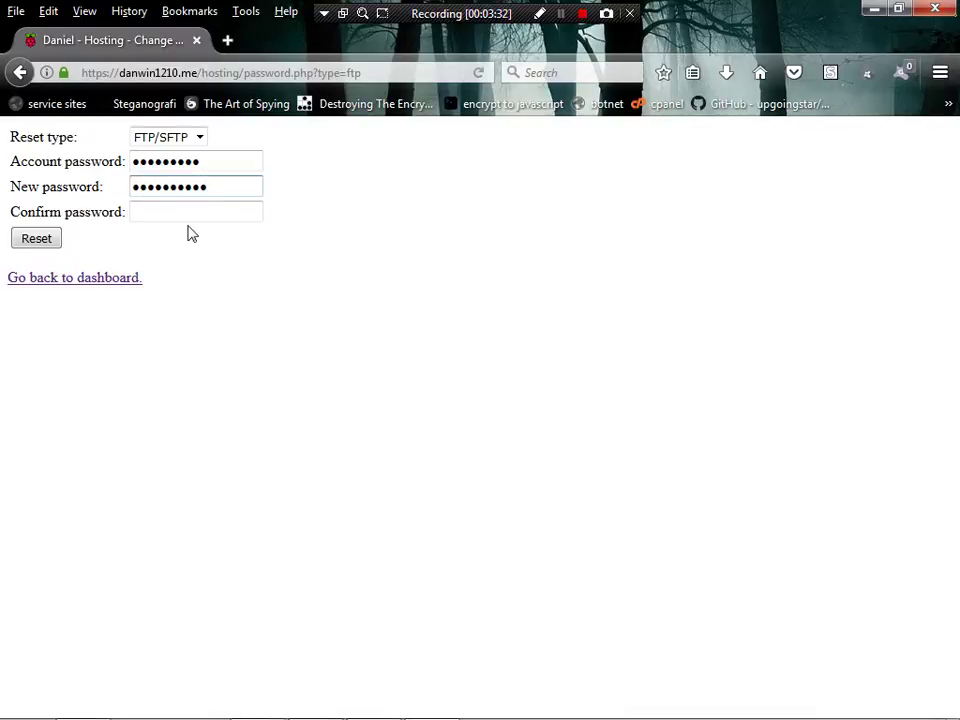
pyautogui.click(189, 216)
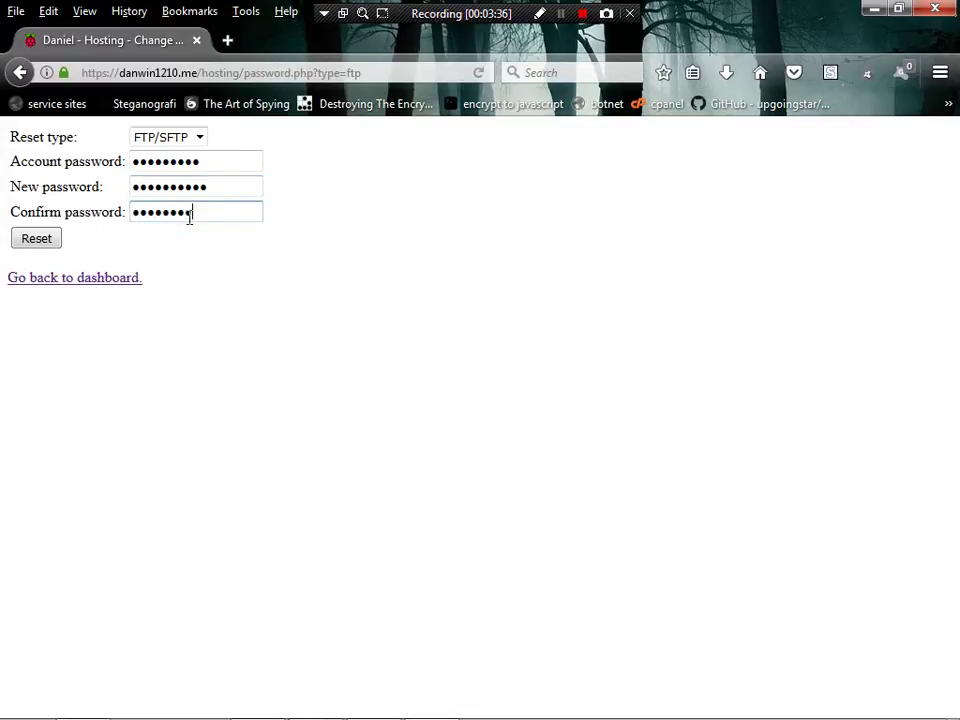
pyautogui.click(50, 238)
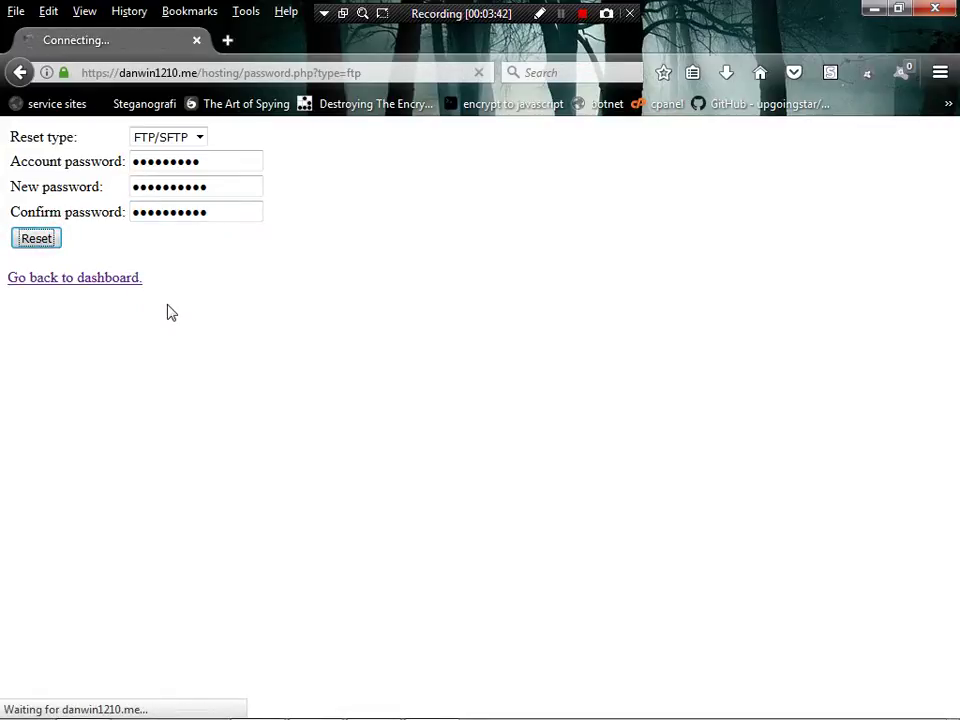
# - Return to the dashboard's FTP username and host details, then bring the Sublime Text notes forward
pyautogui.moveTo(6, 141); pyautogui.dragTo(557, 156)
pyautogui.click(485, 203)
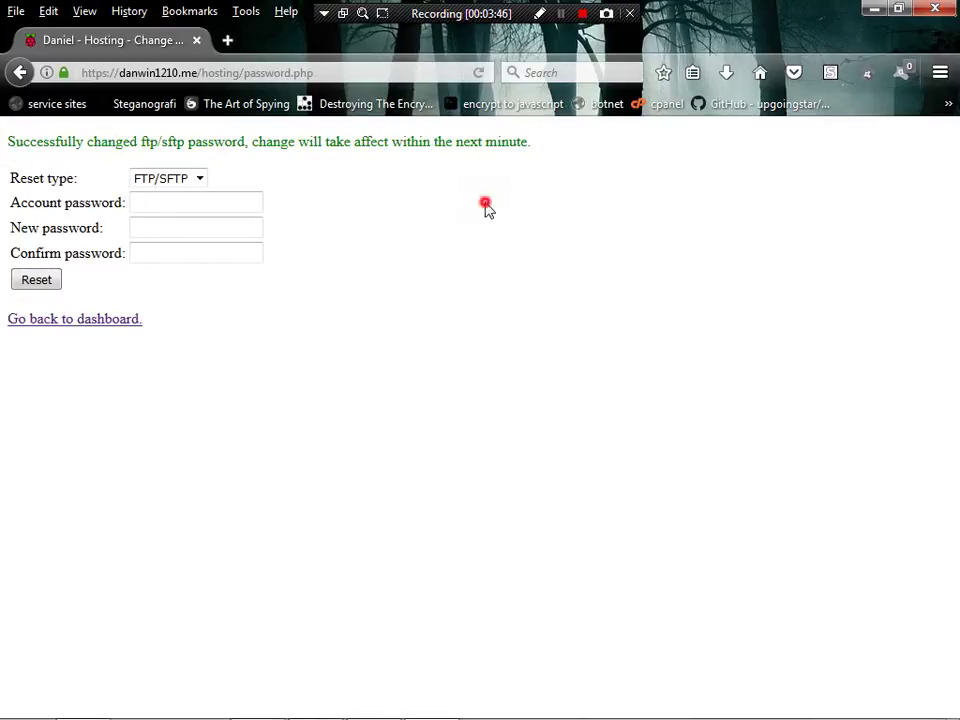
pyautogui.click(94, 320)
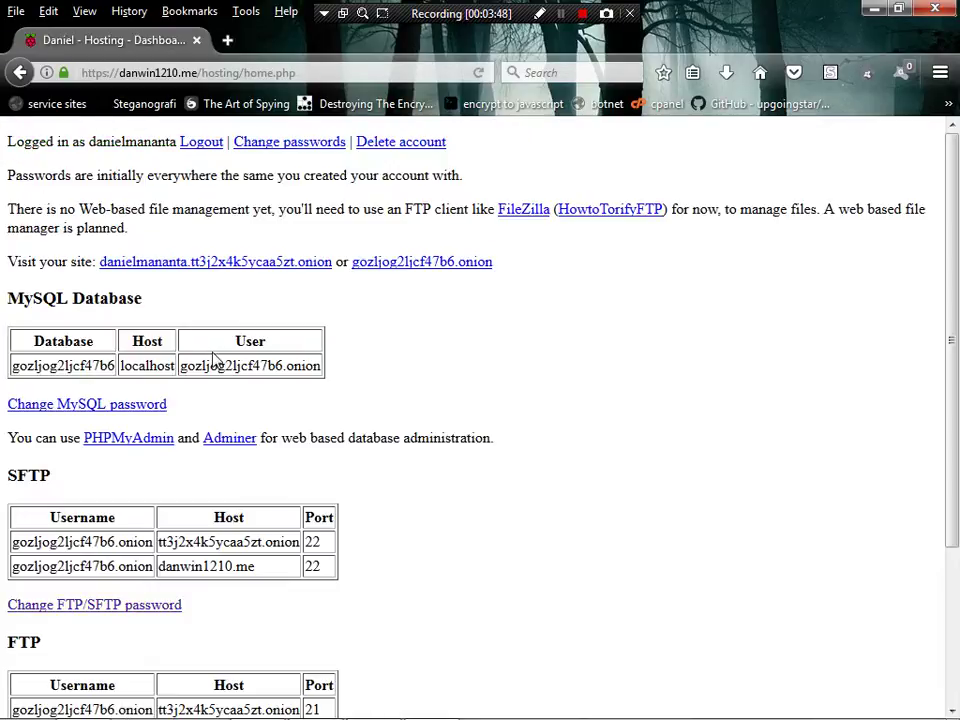
pyautogui.scroll(-5, 317, 336)
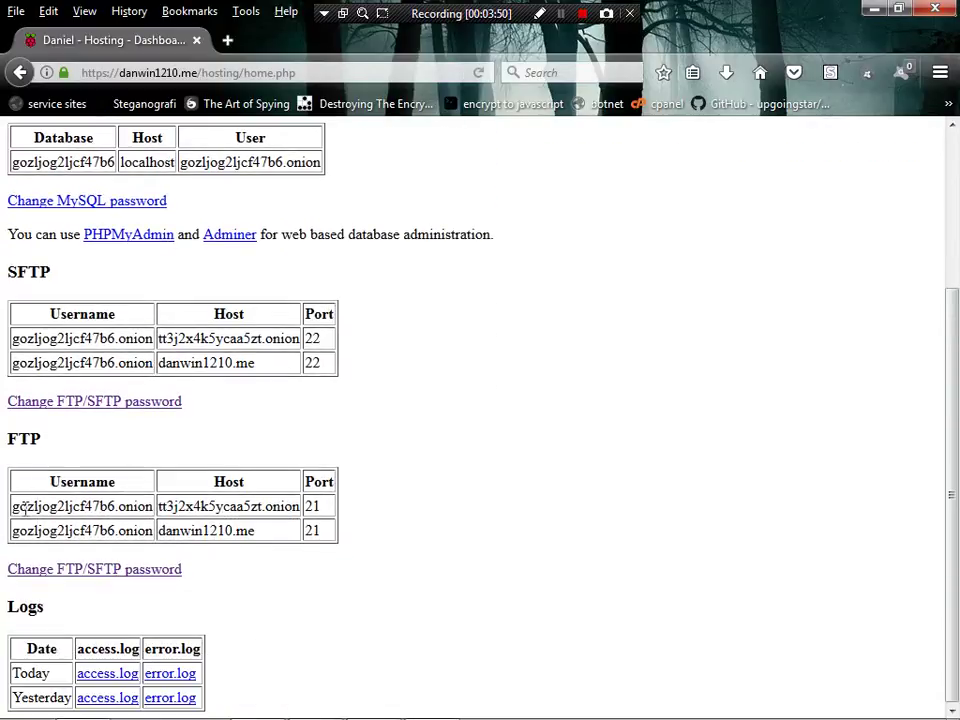
pyautogui.moveTo(15, 508); pyautogui.dragTo(297, 519)
pyautogui.click(364, 499)
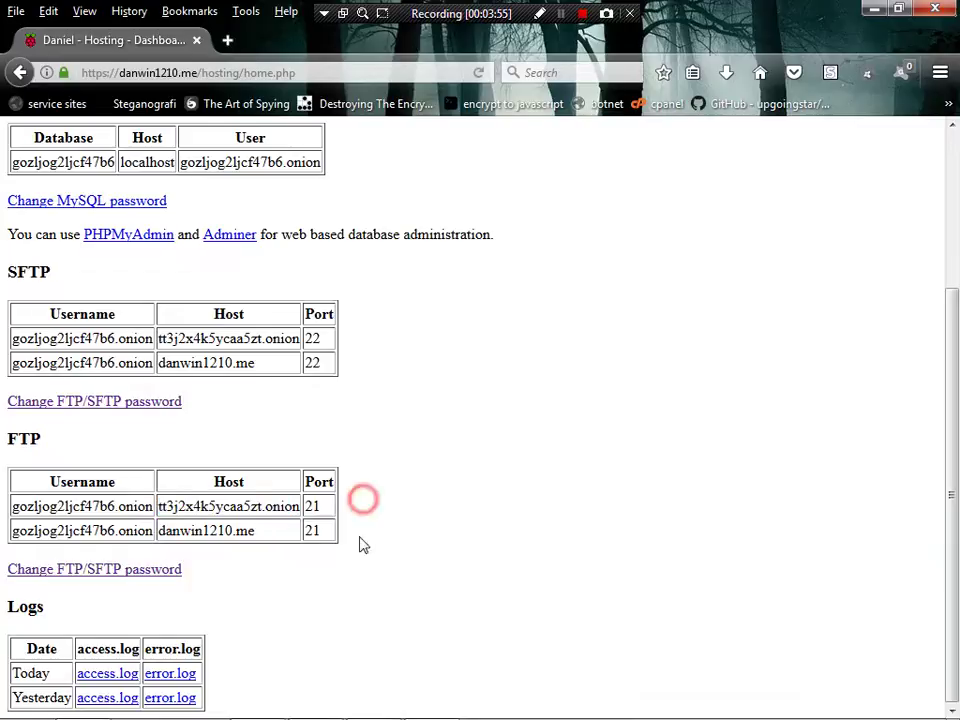
pyautogui.click(253, 683)
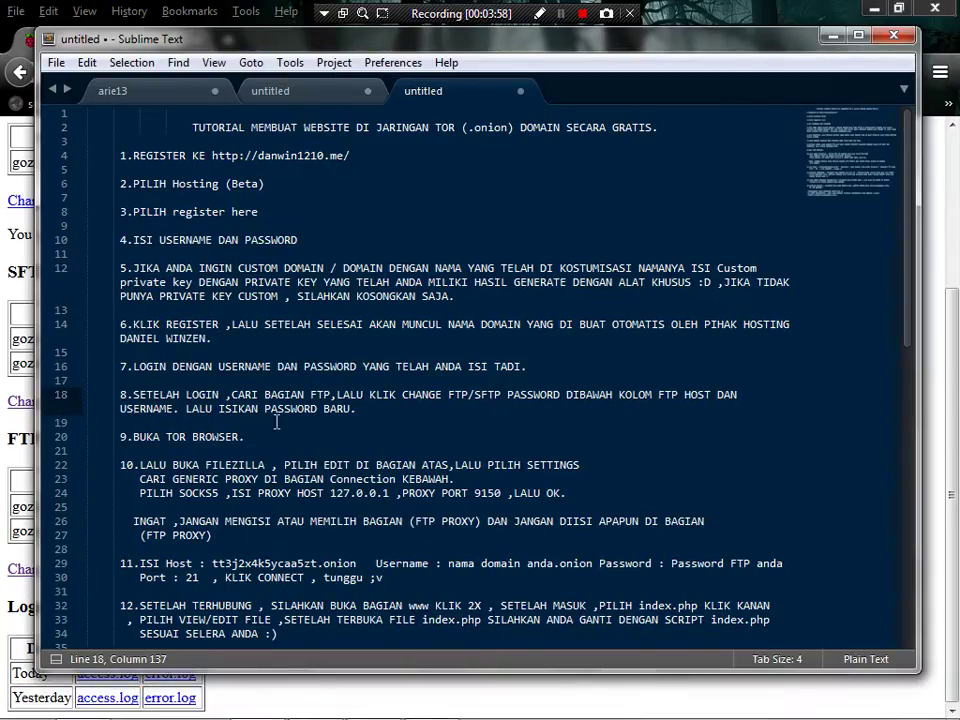
# - Read note step 9, 'BUKA TOR BROWSER', then minimize Sublime Text and Firefox to show the desktop
pyautogui.scroll(-3, 276, 421)
pyautogui.moveTo(132, 311); pyautogui.dragTo(243, 313)
pyautogui.click(250, 316)
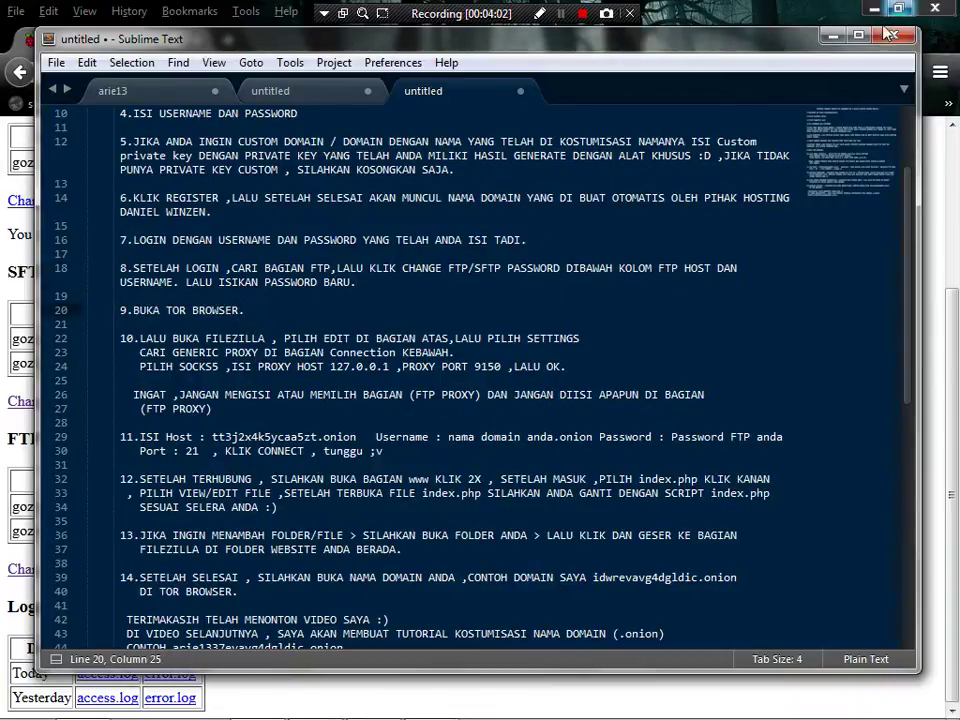
pyautogui.click(833, 35)
pyautogui.click(868, 10)
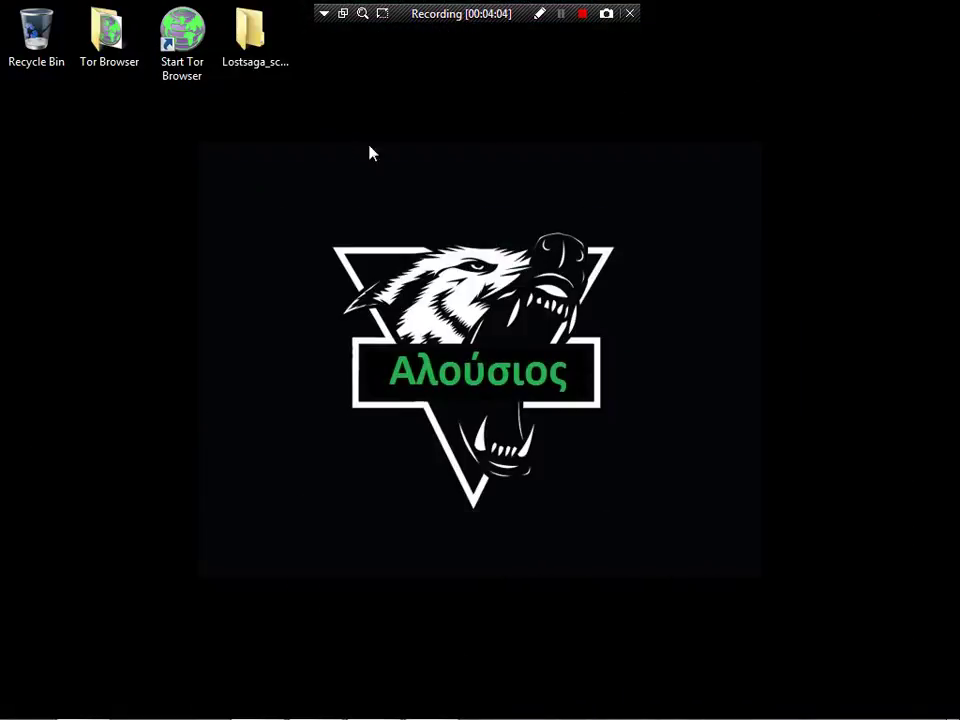
# - Launch Tor Browser, confirm check.torproject.org reports it is configured to use Tor, then minimize it
pyautogui.doubleClick(170, 66)
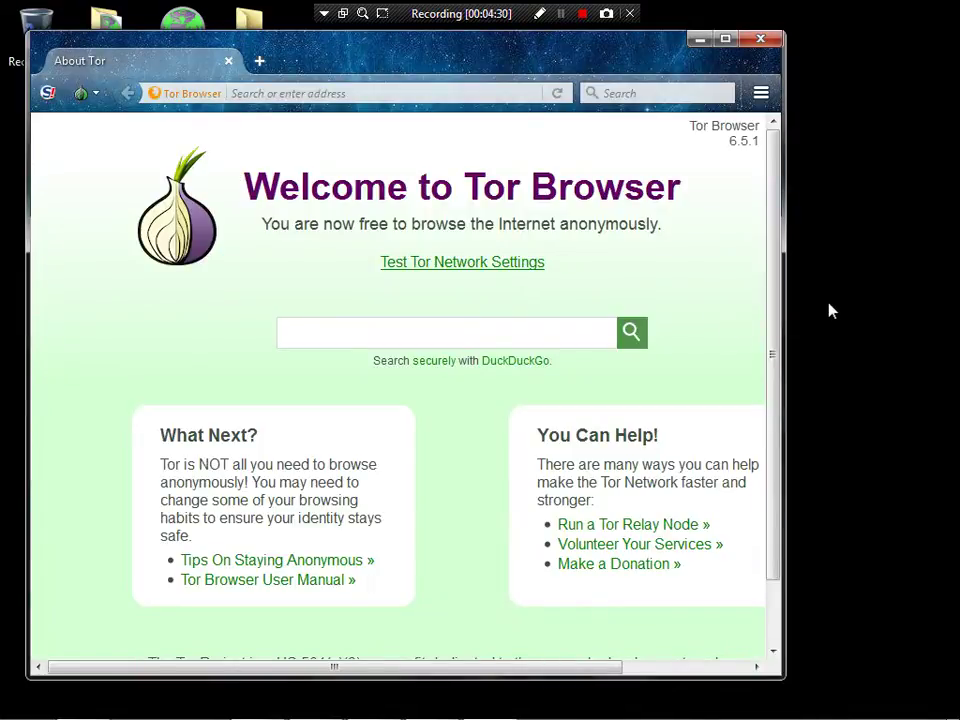
pyautogui.moveTo(787, 301); pyautogui.dragTo(943, 308)
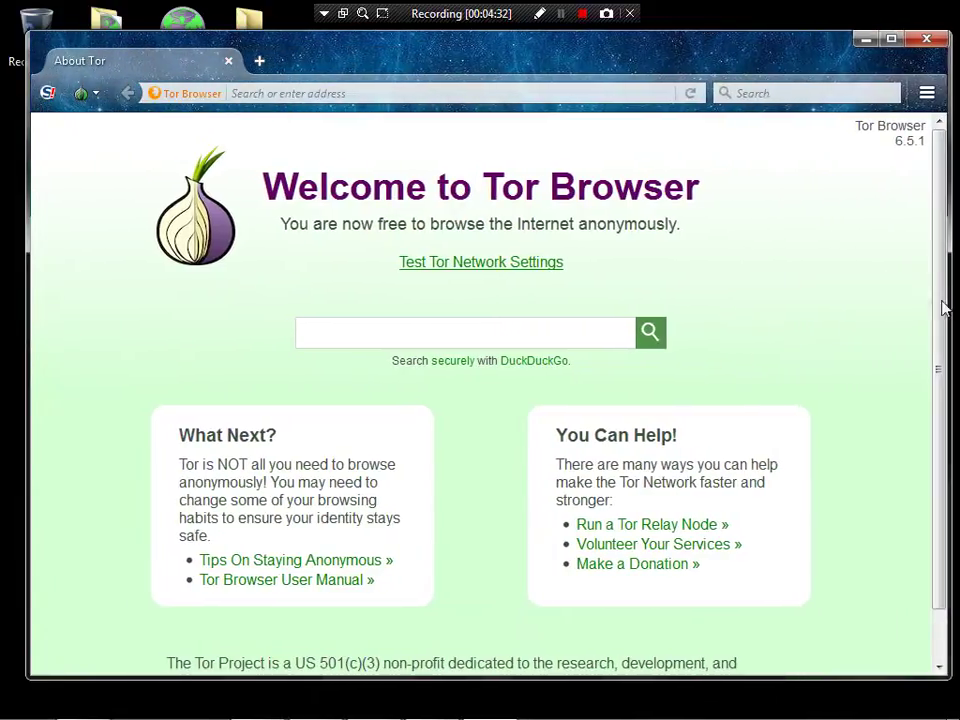
pyautogui.click(465, 266)
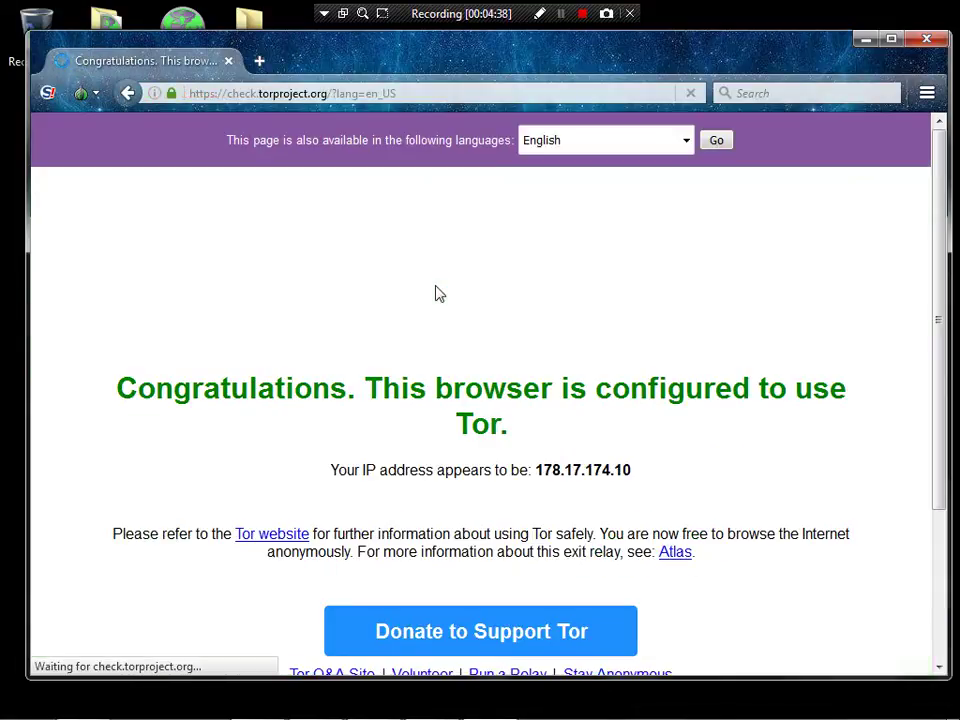
pyautogui.moveTo(114, 390); pyautogui.dragTo(660, 486)
pyautogui.click(659, 484)
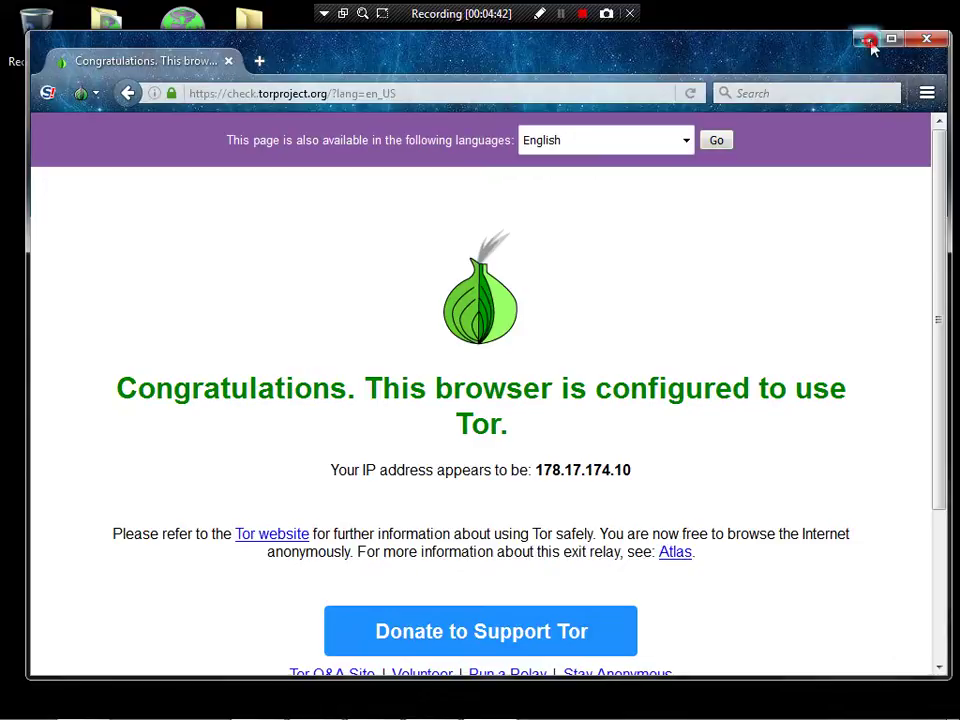
pyautogui.click(868, 40)
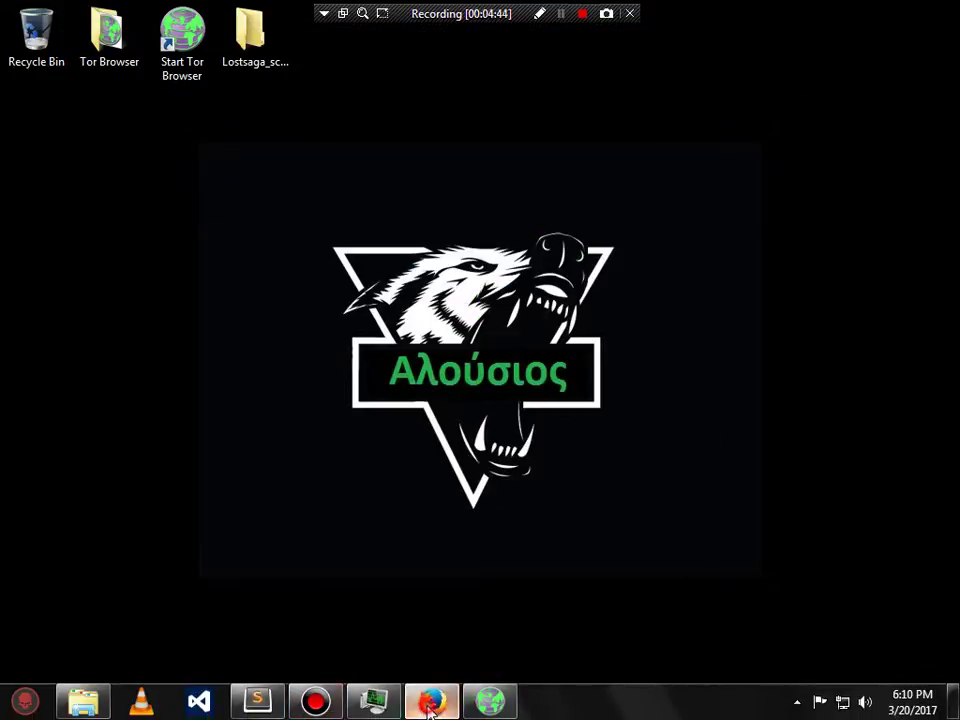
# - Launch FileZilla from the Start menu search 'file' and dismiss the Check for Updates notice
pyautogui.click(431, 701)
pyautogui.click(259, 702)
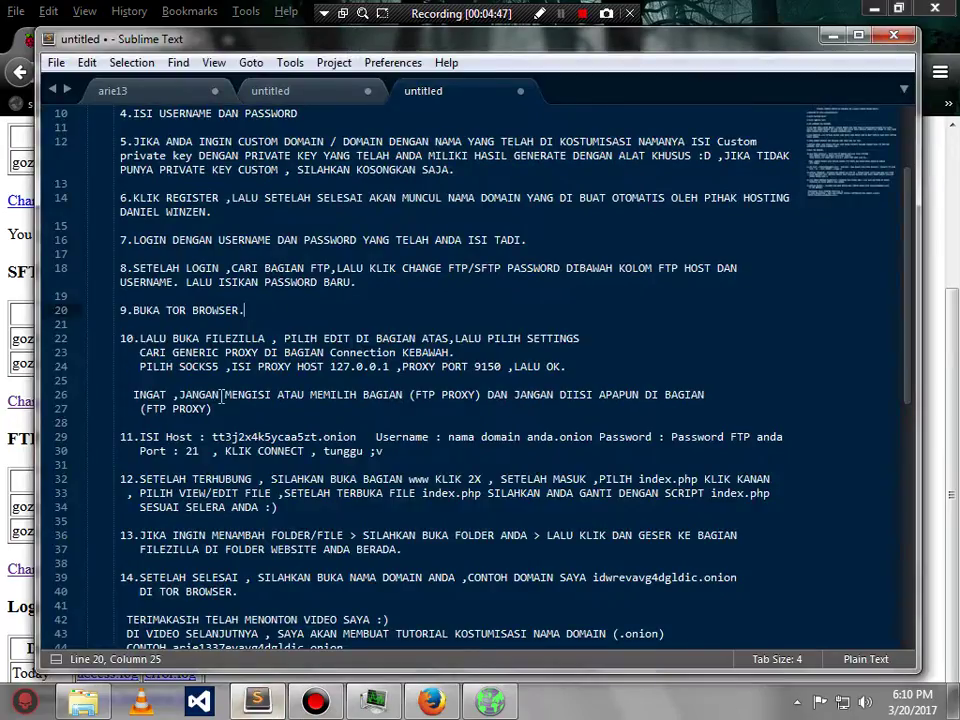
pyautogui.moveTo(140, 339); pyautogui.dragTo(262, 339)
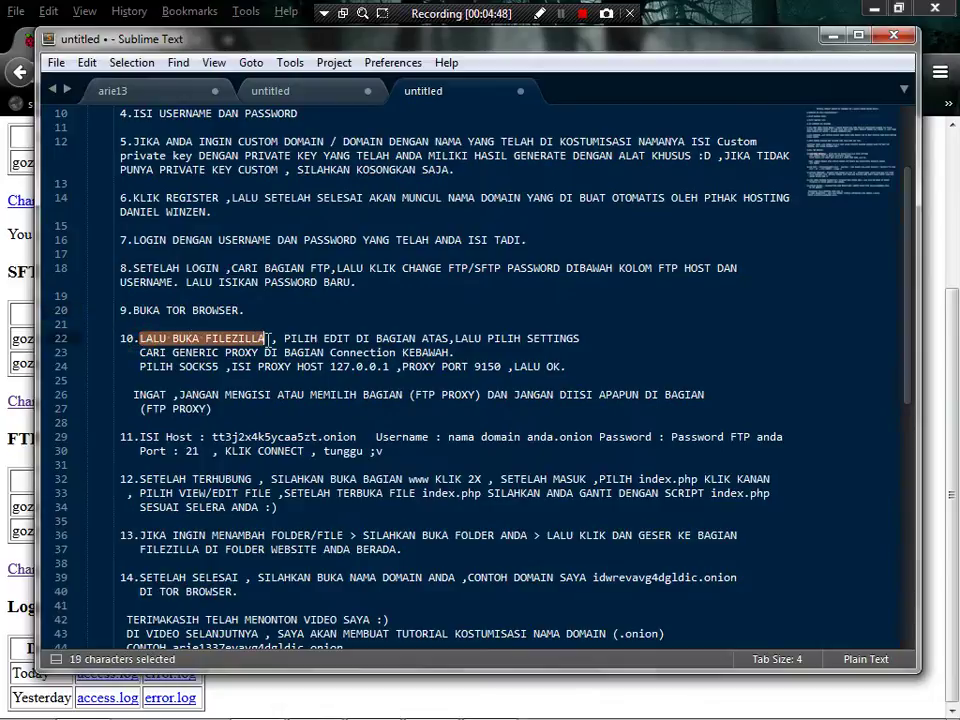
pyautogui.click(28, 706)
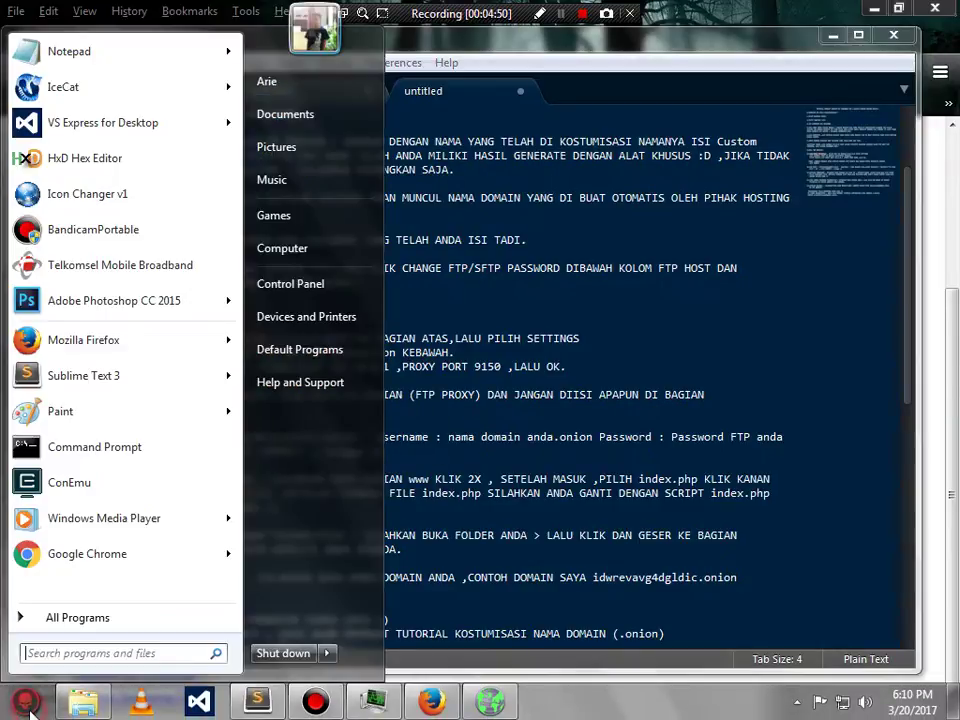
pyautogui.write('file')
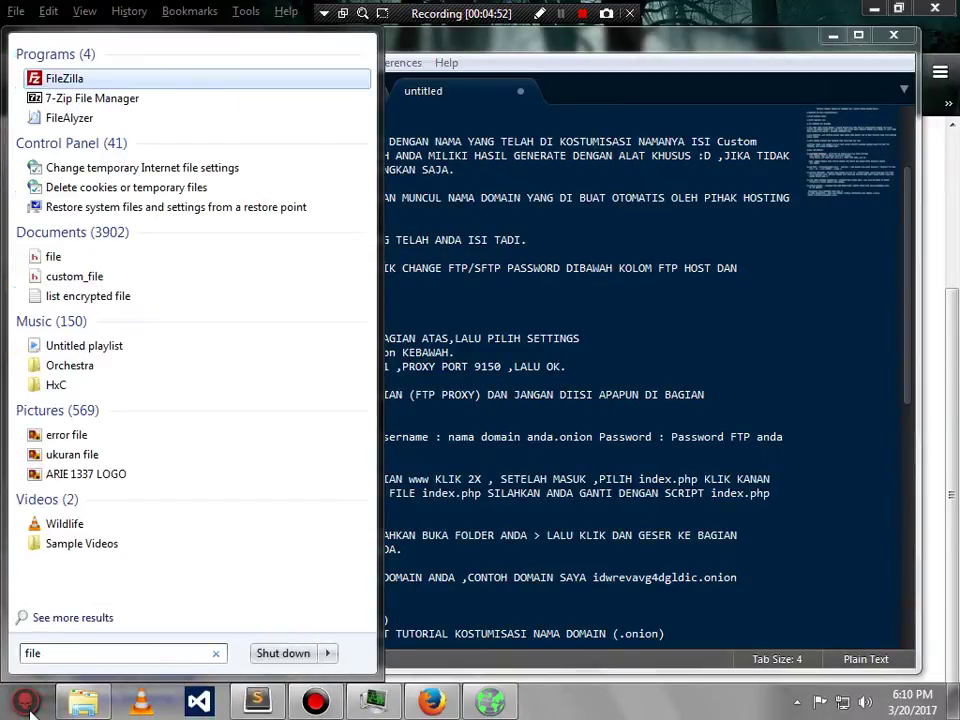
pyautogui.press('Escape')
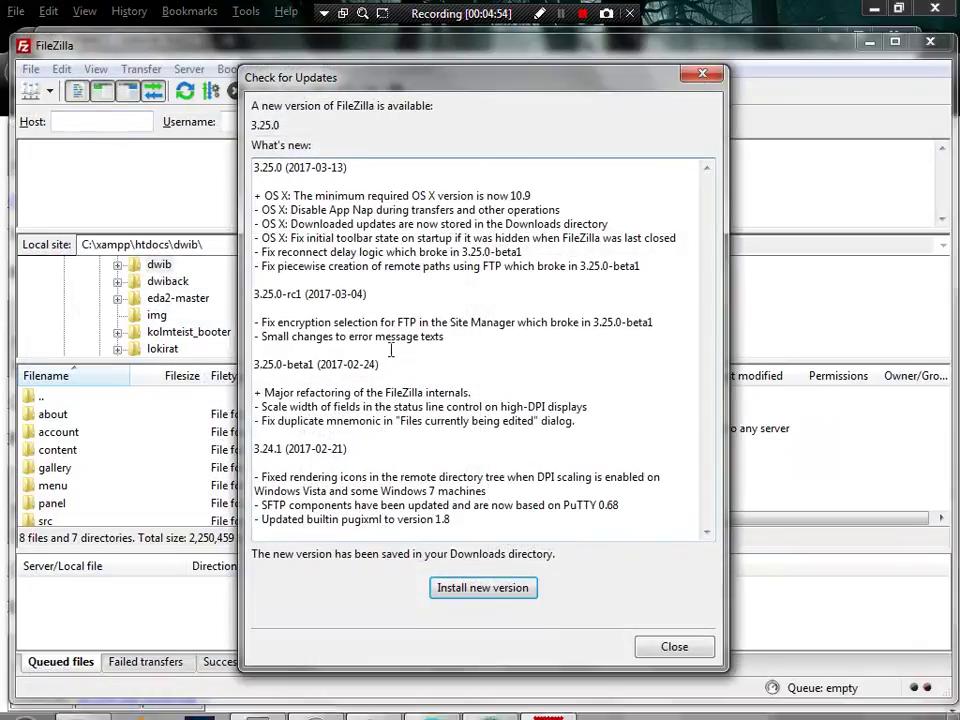
pyautogui.click(662, 652)
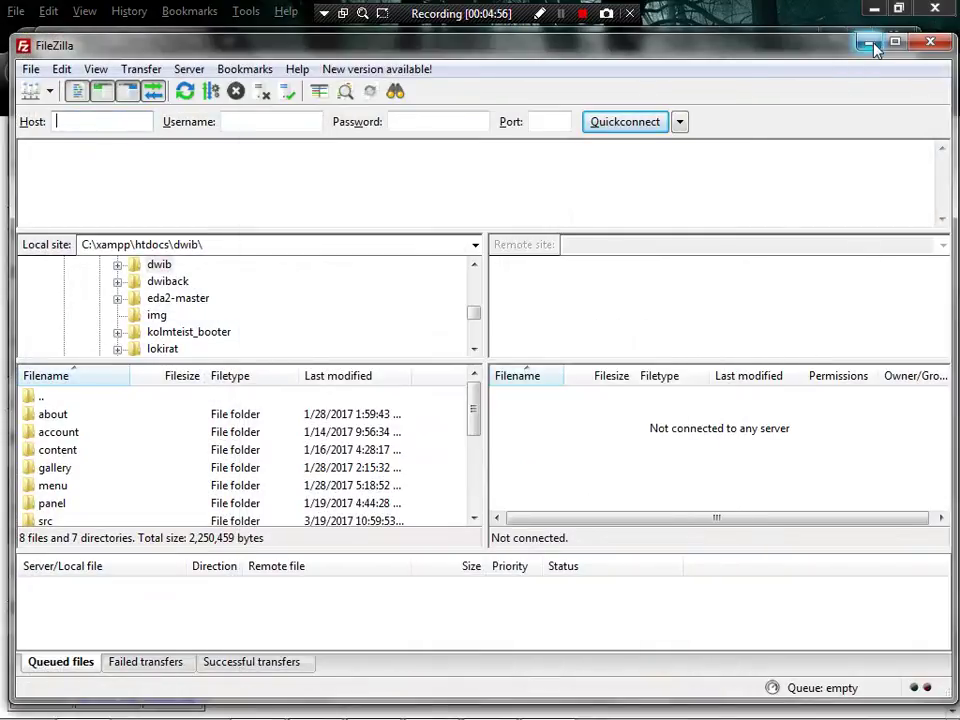
pyautogui.click(868, 44)
# - Review the notes' steps on Settings, the Generic proxy page, and the SOCKS5 host and port
pyautogui.moveTo(284, 338); pyautogui.dragTo(570, 339)
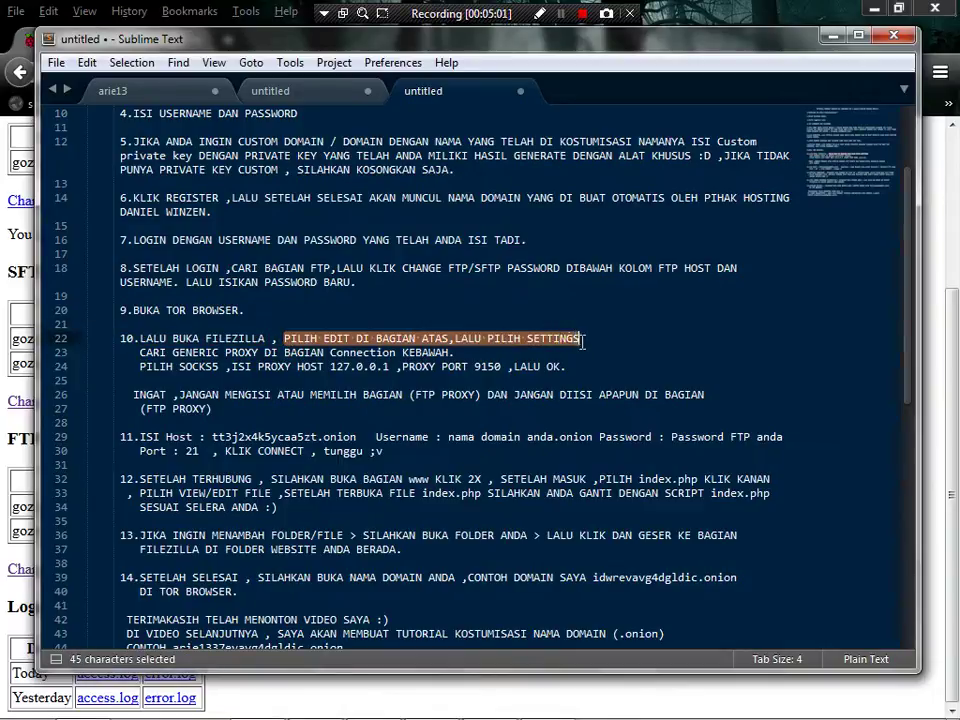
pyautogui.moveTo(138, 353); pyautogui.dragTo(454, 353)
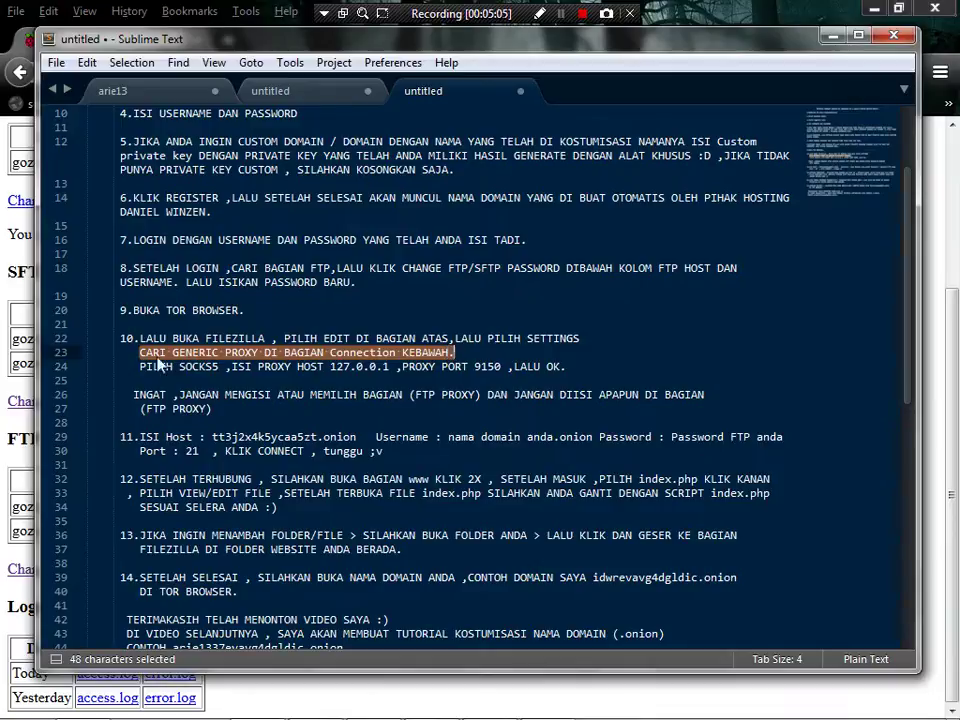
pyautogui.moveTo(140, 367); pyautogui.dragTo(566, 367)
pyautogui.click(575, 367)
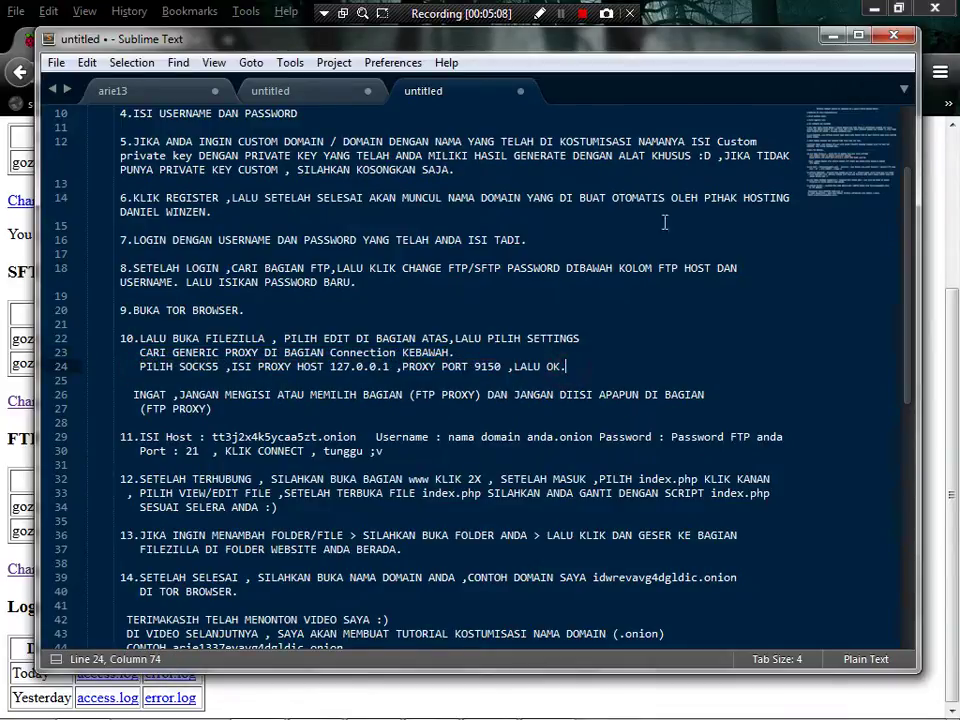
pyautogui.click(833, 36)
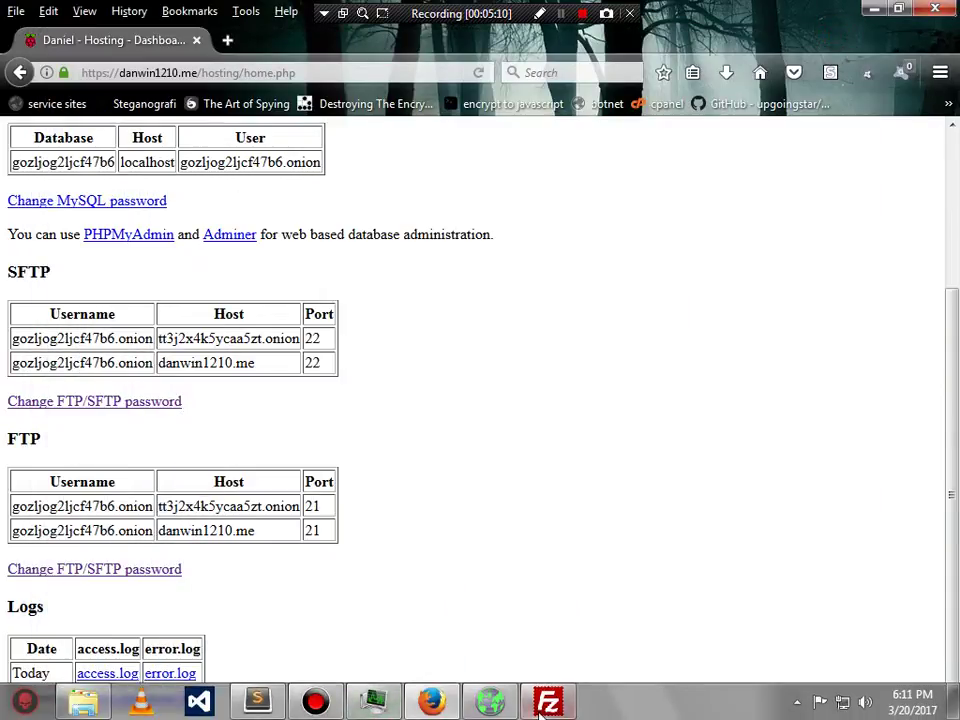
# - In FileZilla Settings, set Connection > Generic proxy to SOCKS 5, host 127.0.0.1, port 9150, and save
pyautogui.click(547, 706)
pyautogui.click(60, 68)
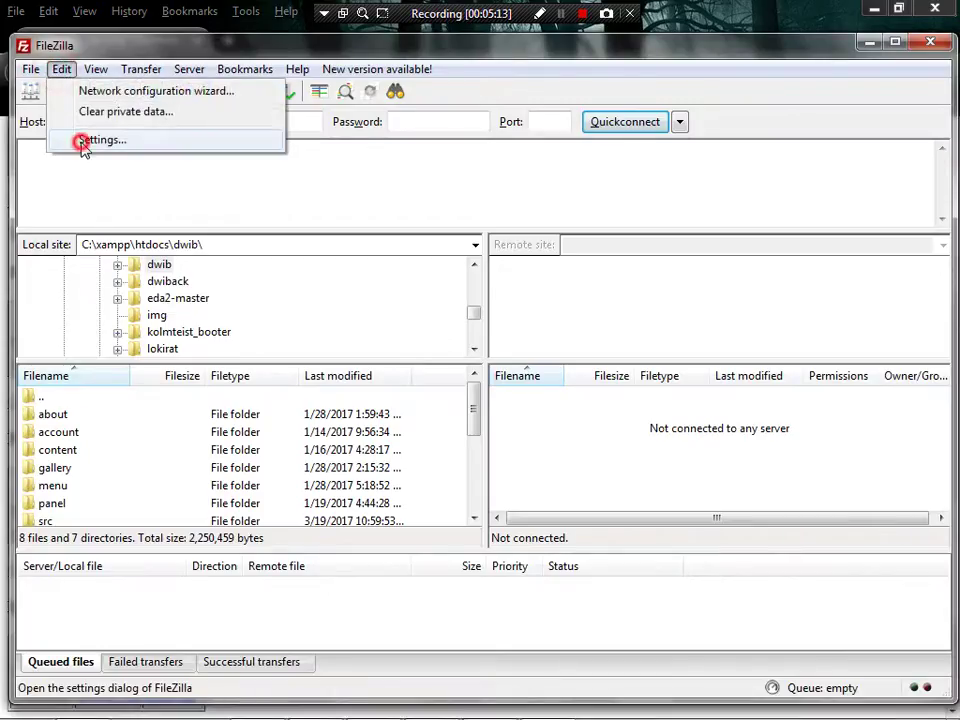
pyautogui.click(83, 141)
pyautogui.click(234, 280)
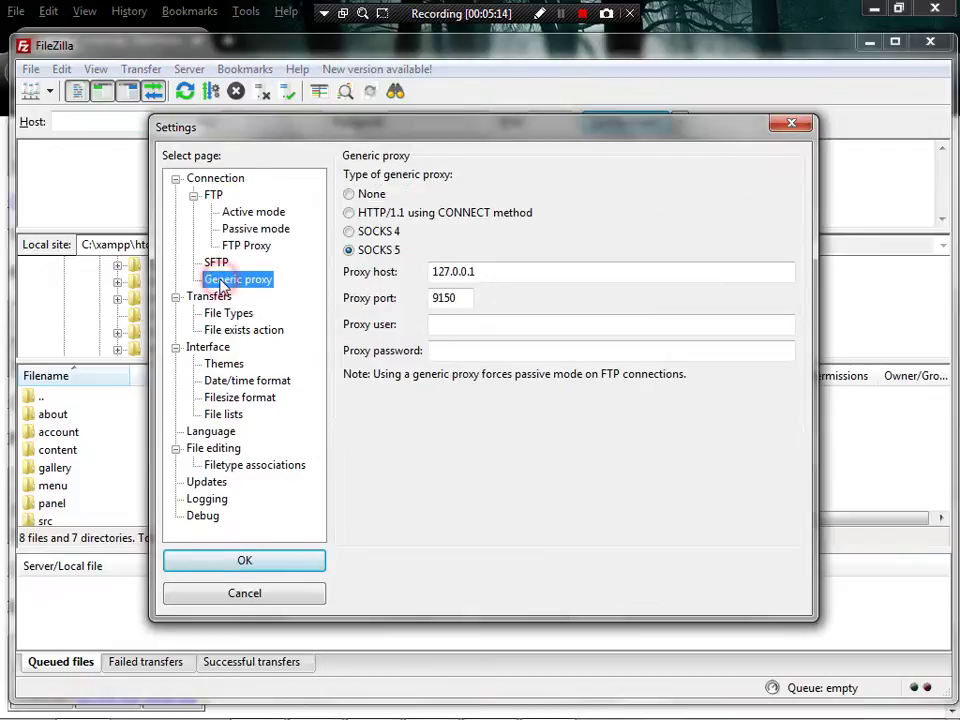
pyautogui.click(366, 251)
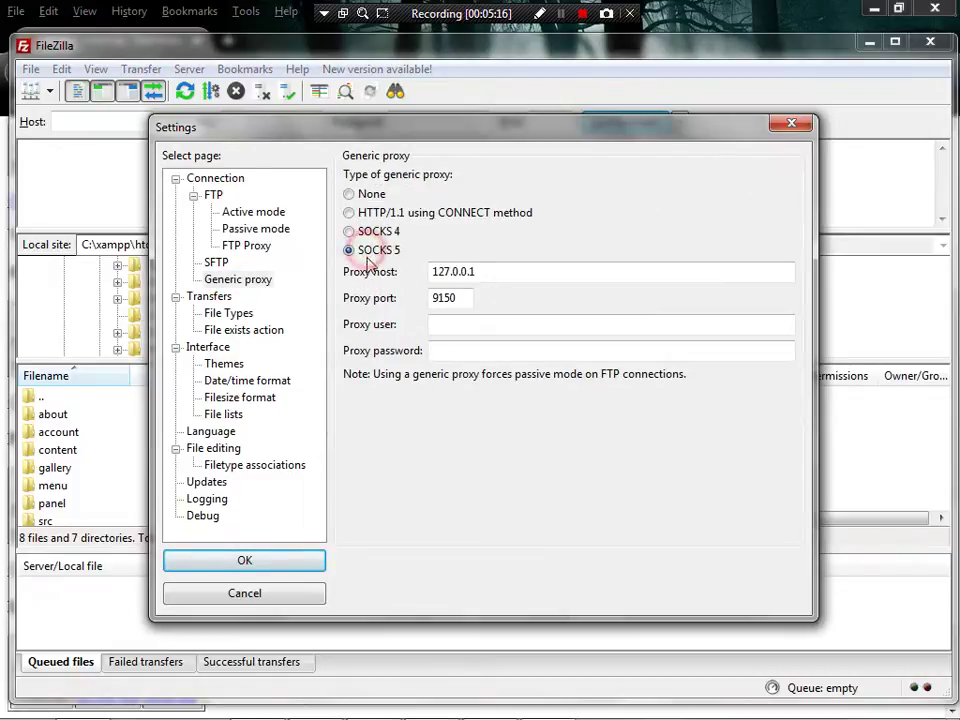
pyautogui.click(495, 270)
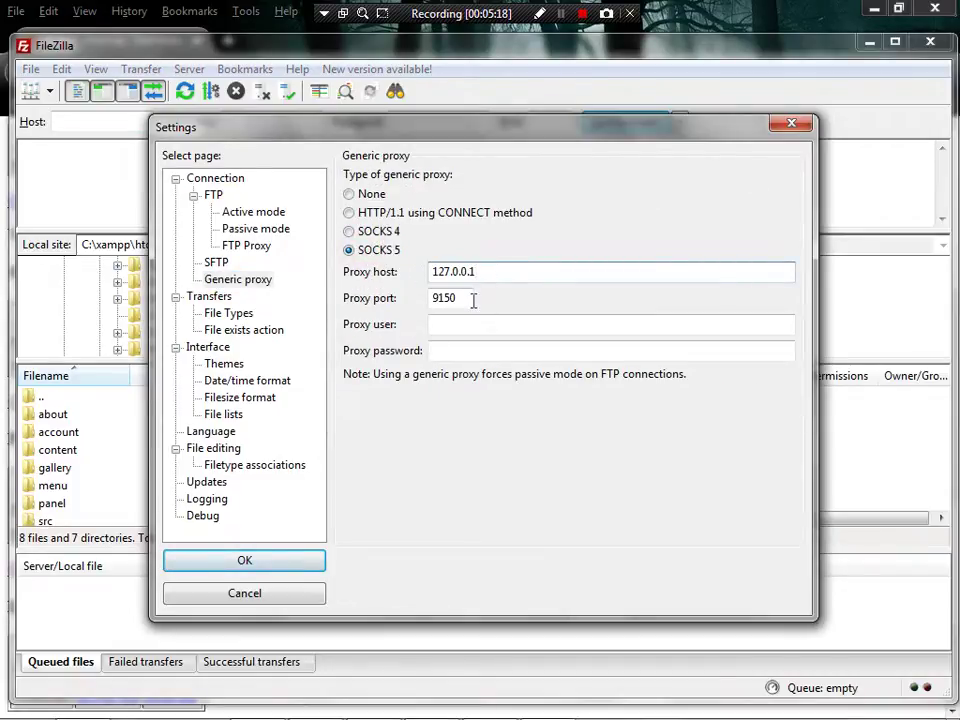
pyautogui.click(474, 300)
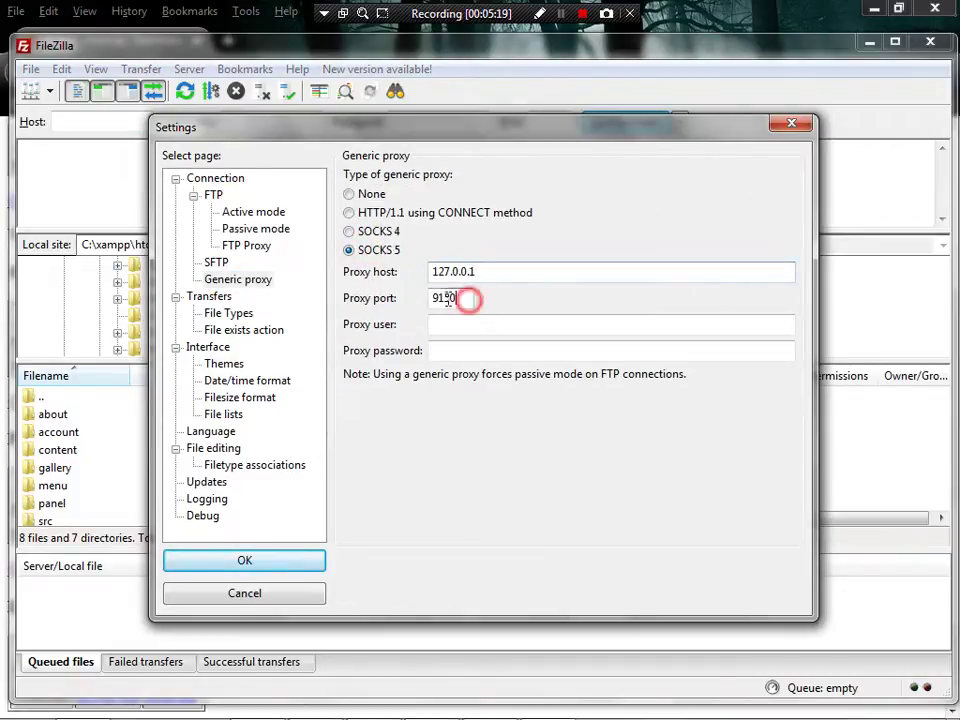
pyautogui.click(489, 216)
pyautogui.click(369, 252)
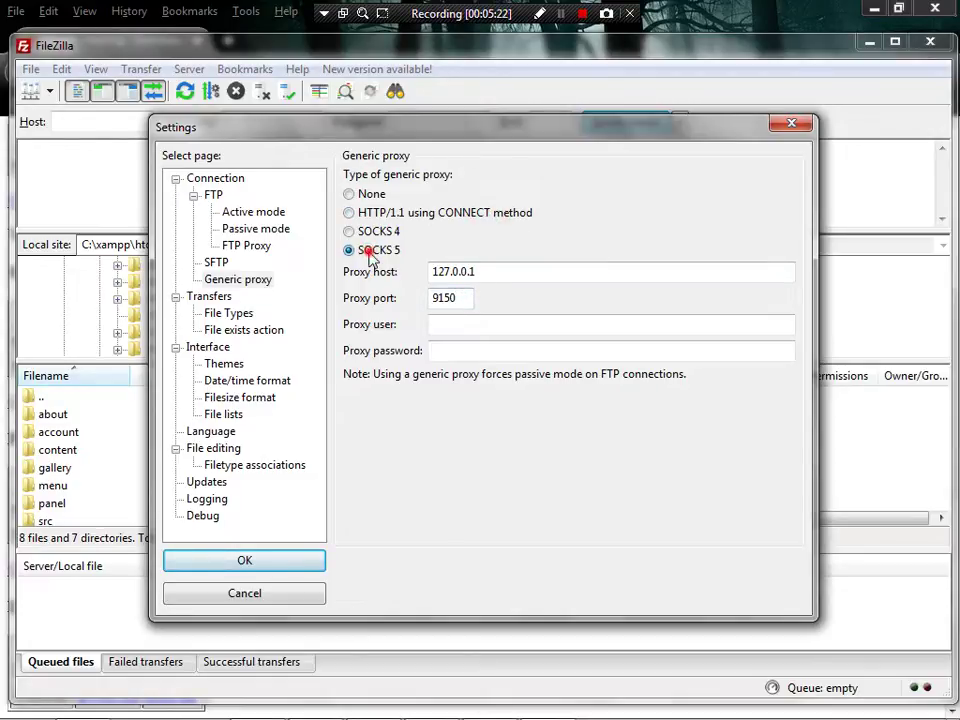
pyautogui.click(279, 563)
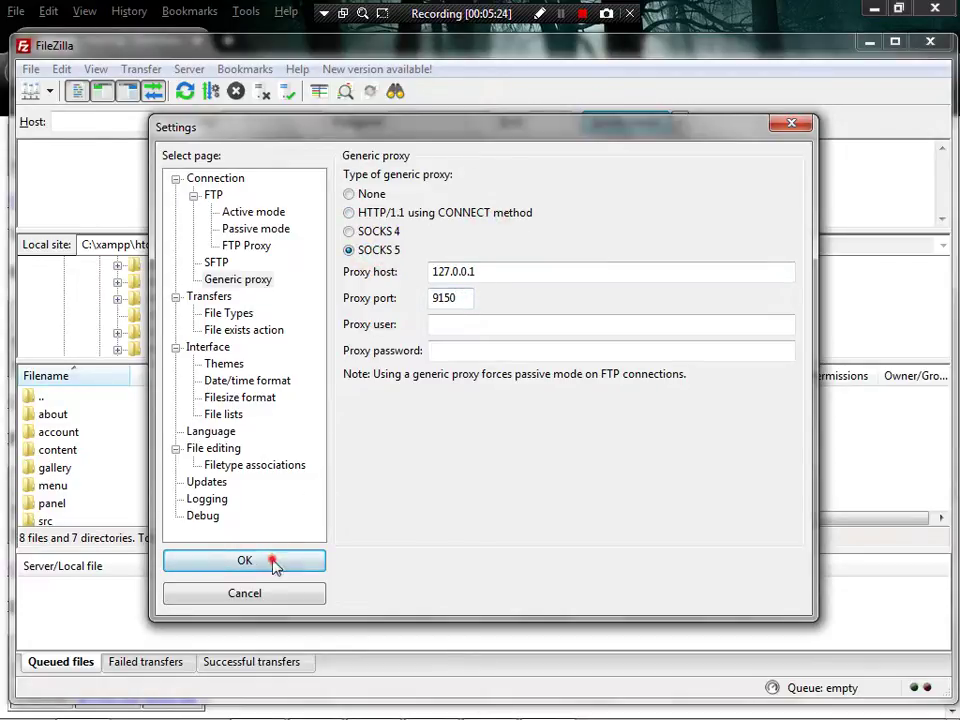
pyautogui.click(869, 42)
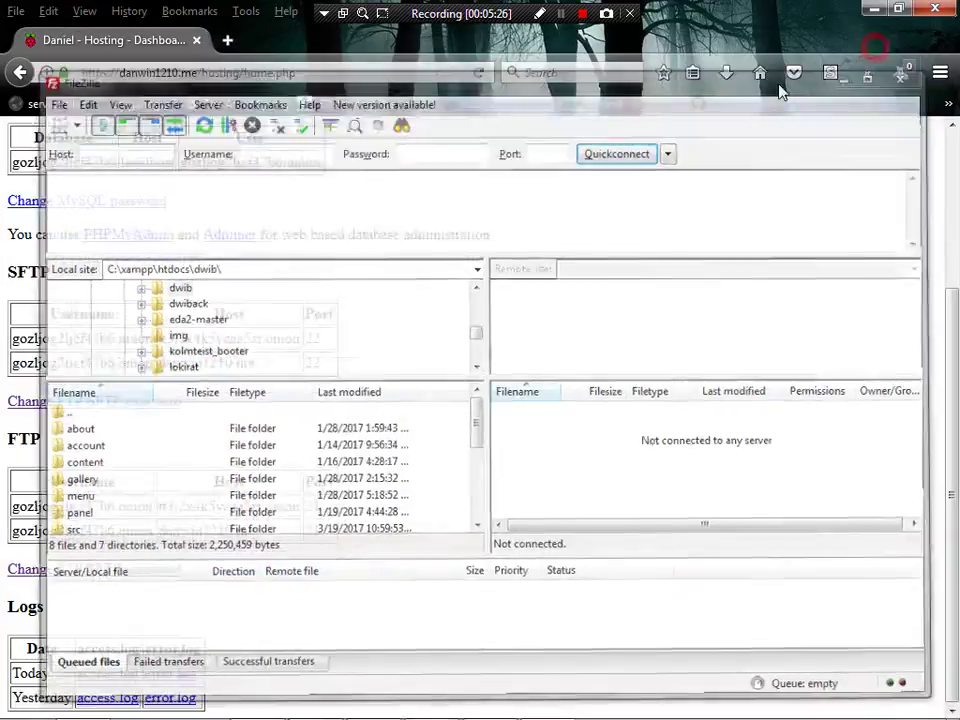
# - Read the notes' FTP Proxy warning and step 11's FTP host and port 21, then minimize Sublime Text
pyautogui.click(258, 702)
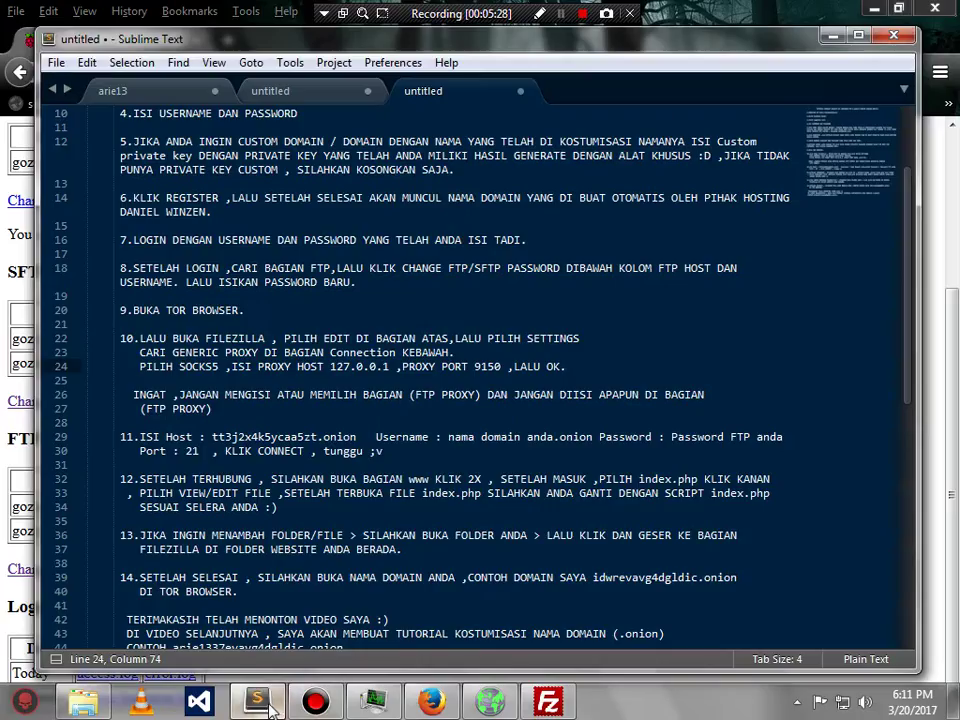
pyautogui.moveTo(133, 395); pyautogui.dragTo(213, 420)
pyautogui.click(213, 417)
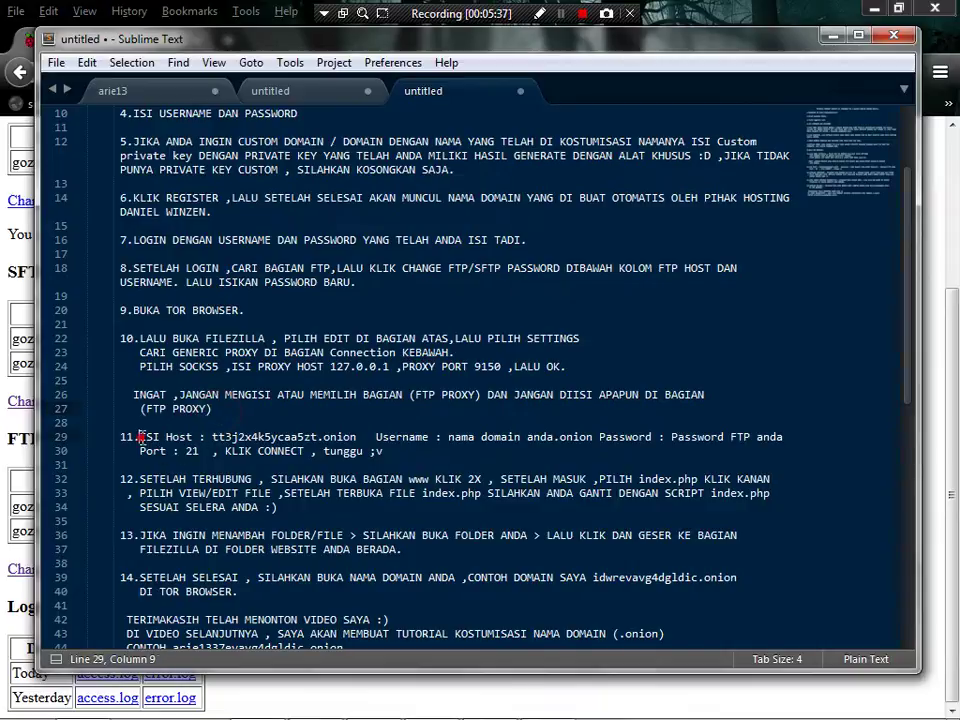
pyautogui.doubleClick(148, 437)
pyautogui.moveTo(148, 437); pyautogui.dragTo(397, 449)
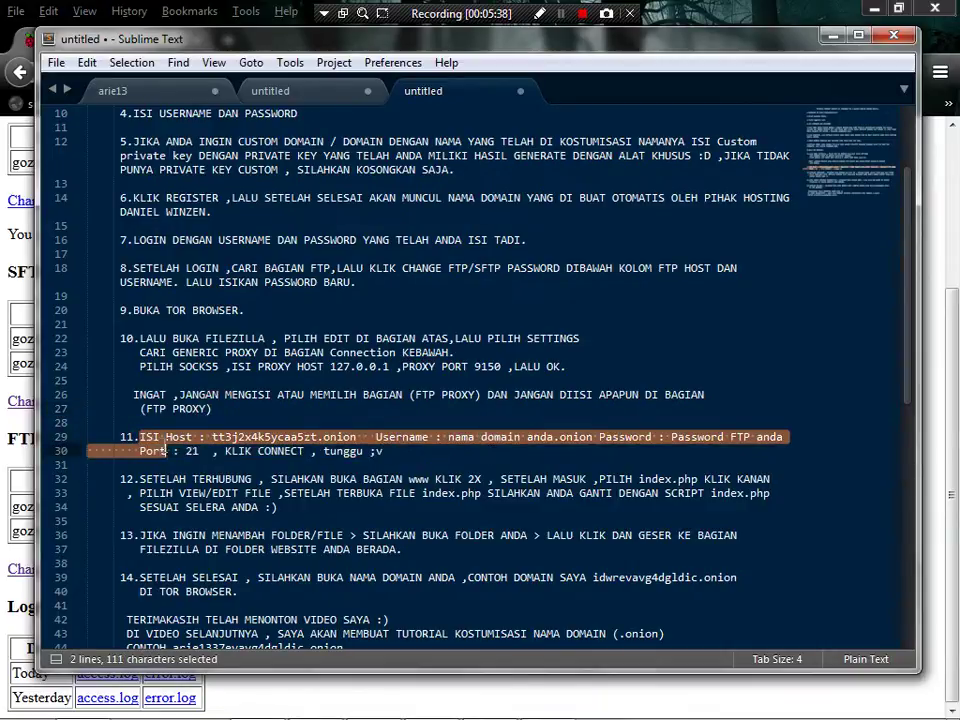
pyautogui.click(138, 437)
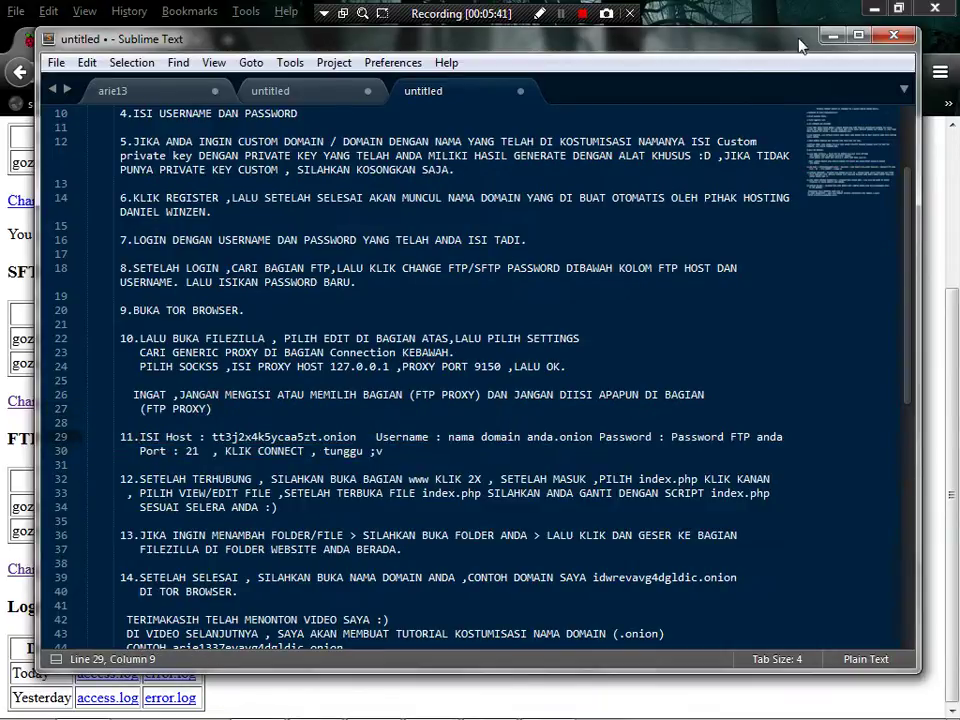
pyautogui.click(831, 36)
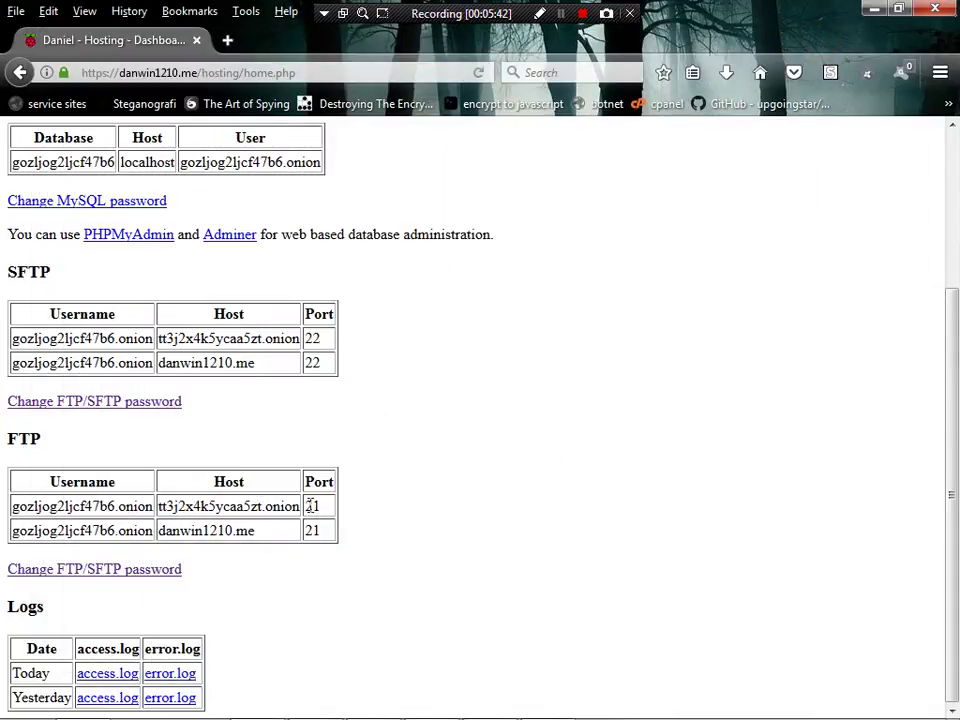
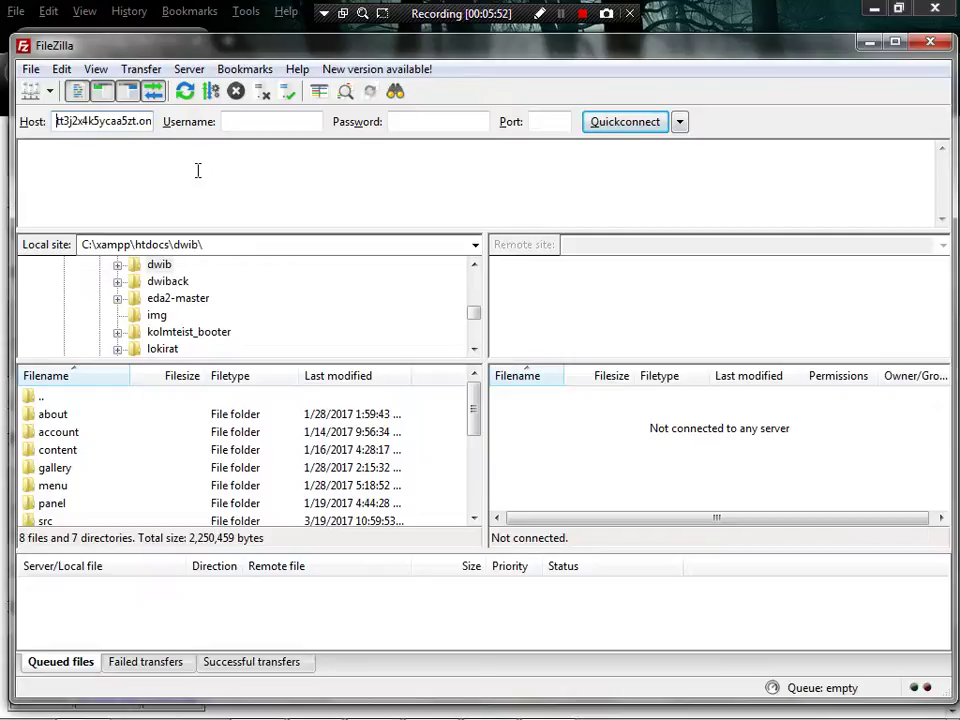
# - Paste the FTP username from the hosting dashboard's FTP table into Username and restore its missing first characters
pyautogui.press('Tab')
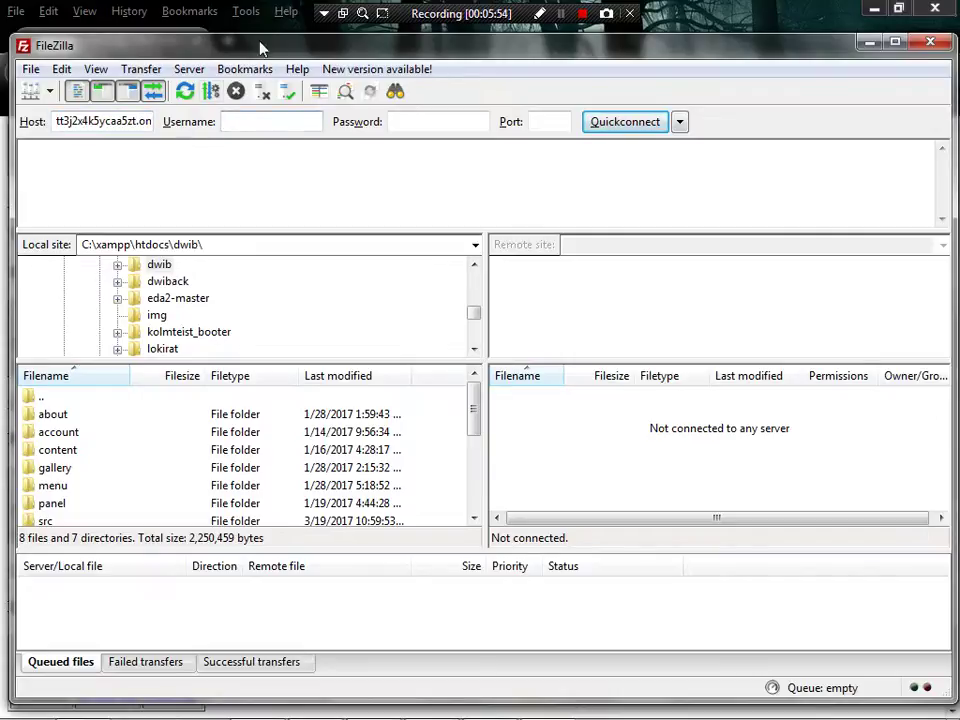
pyautogui.click(259, 33)
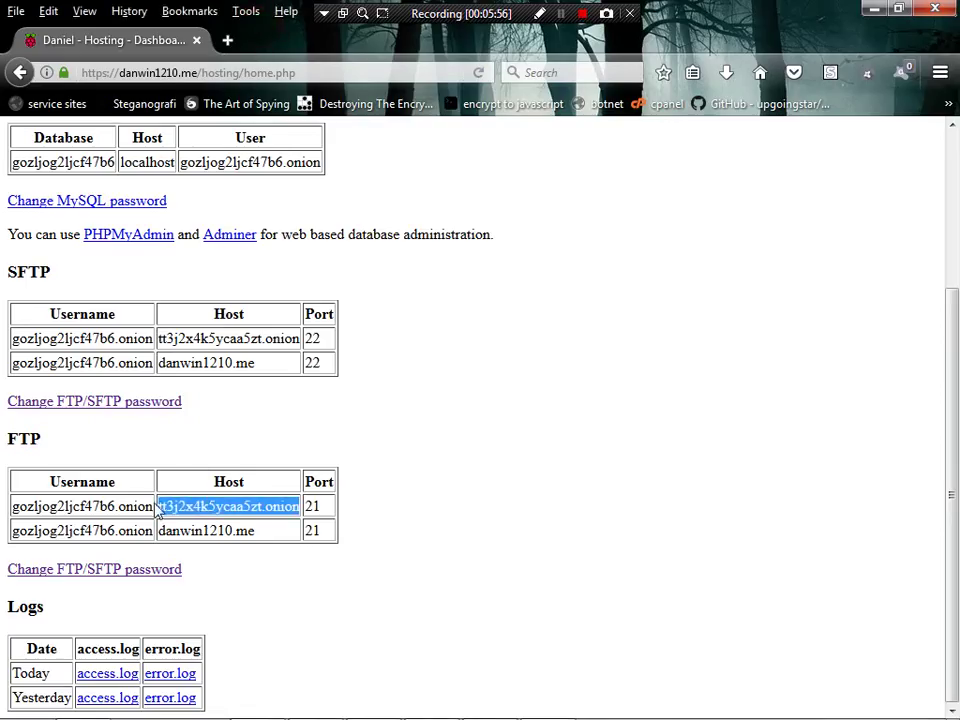
pyautogui.moveTo(150, 506); pyautogui.dragTo(24, 507)
pyautogui.hotkey('ctrl', 'c')
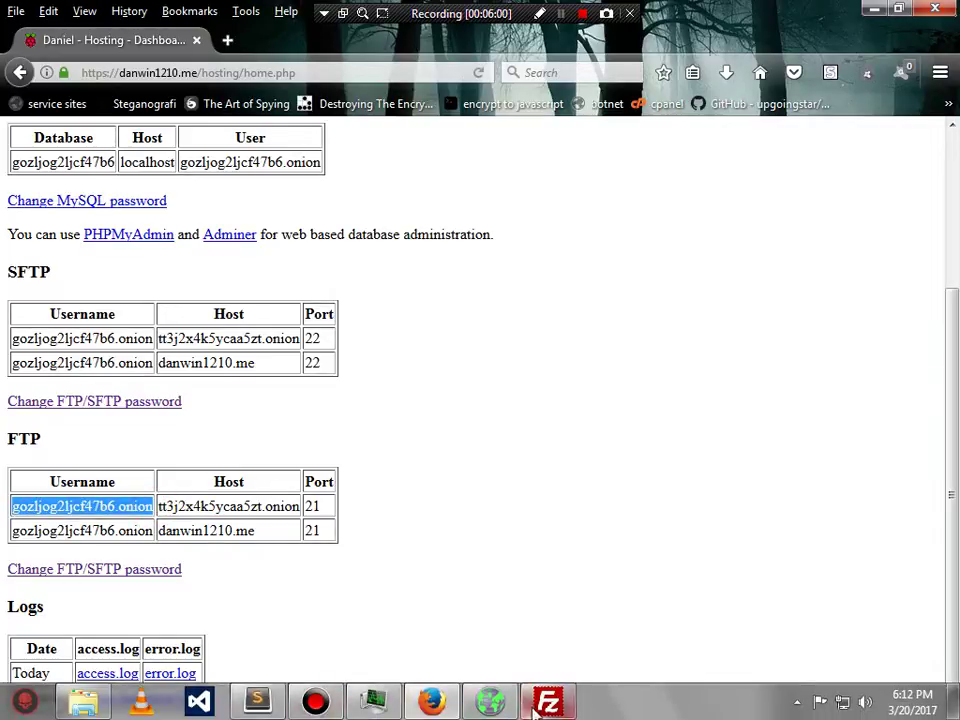
pyautogui.click(547, 705)
pyautogui.hotkey('ctrl', 'v')
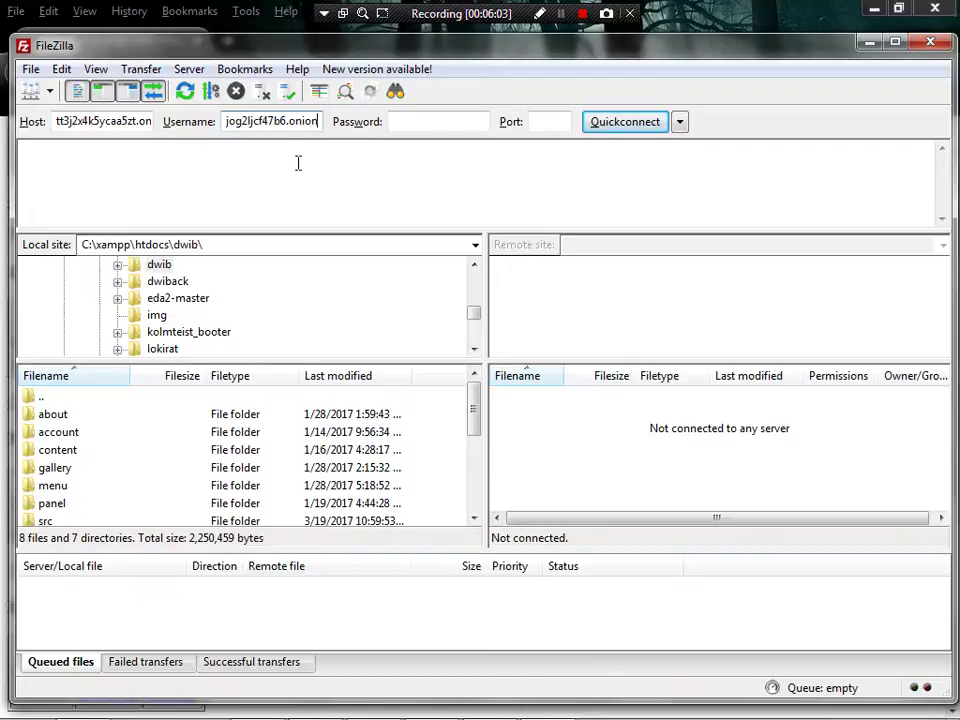
pyautogui.press('Home')
pyautogui.write('gozl')
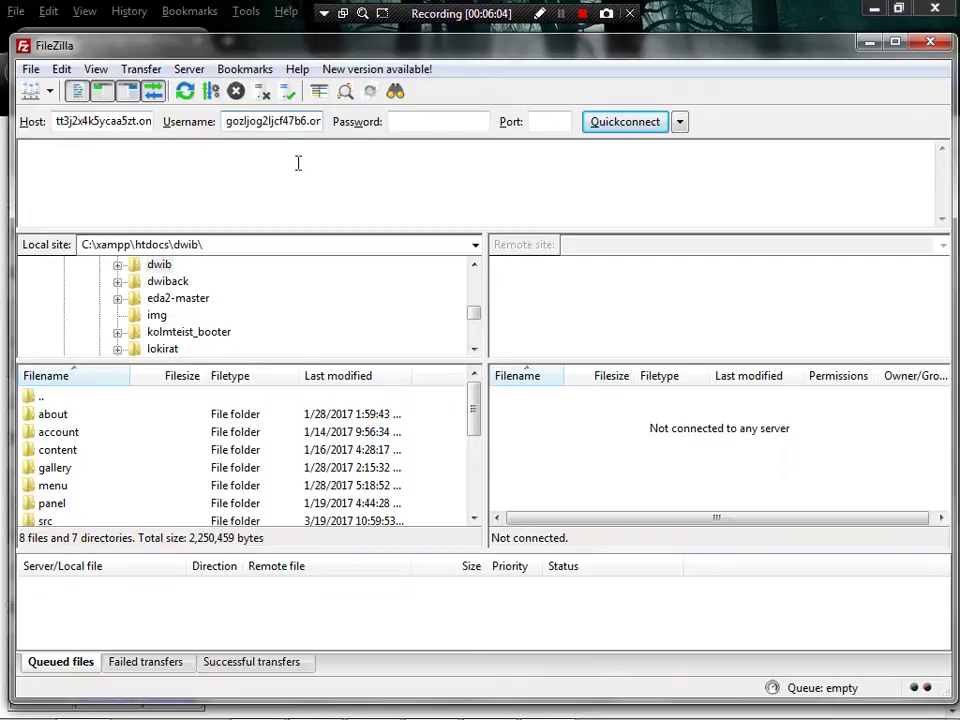
pyautogui.click(410, 122)
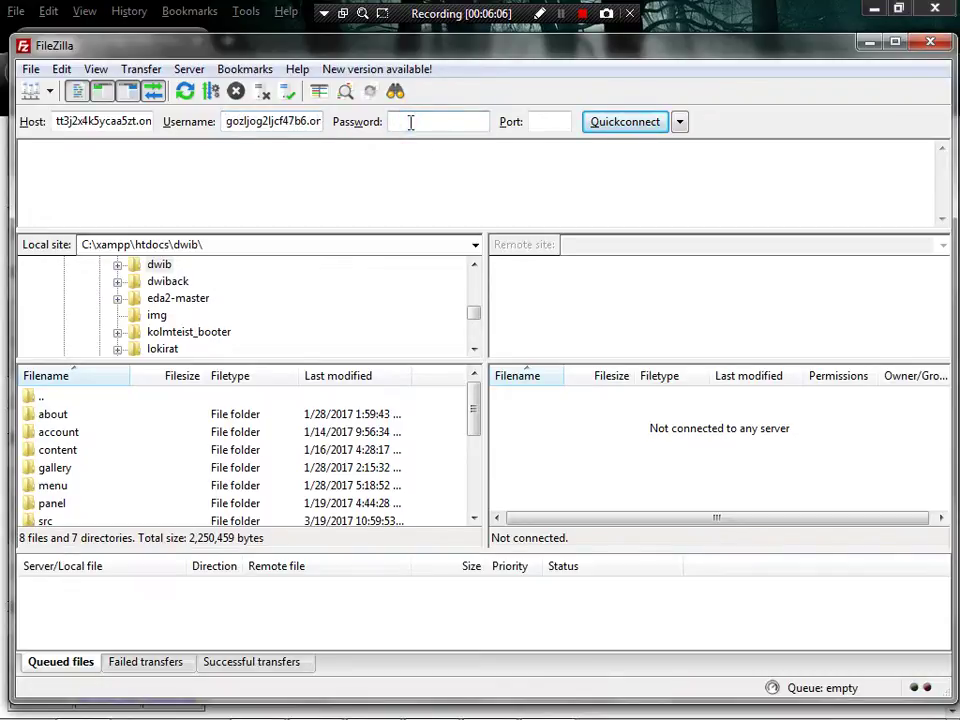
# - Enter the FTP account password and set the port to 21
pyautogui.write('••')
pyautogui.click(541, 122)
pyautogui.write('21')
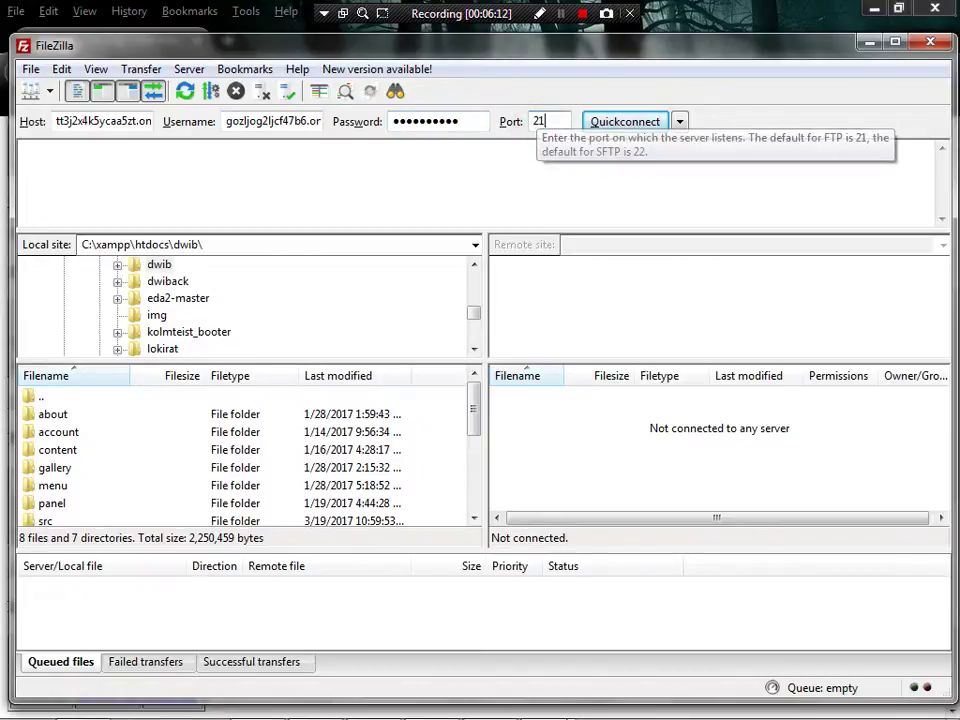
# - Confirm the 'KLIK CONNECT' step in the Sublime Text notes, then Quickconnect via the SOCKS5 proxy
pyautogui.moveTo(405, 698)
pyautogui.click(260, 700)
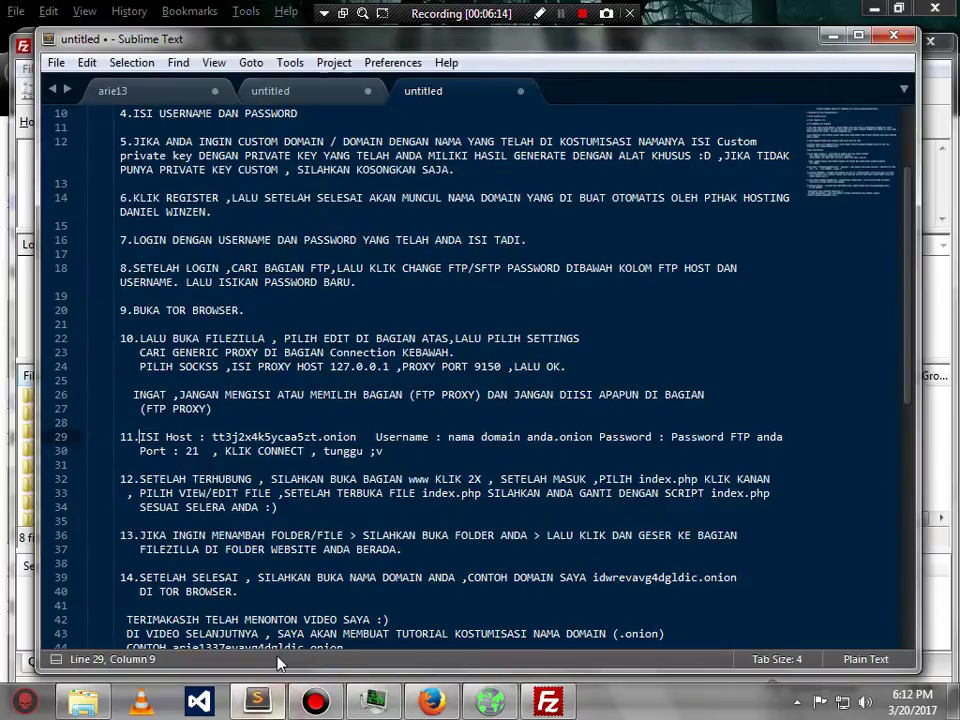
pyautogui.moveTo(224, 451); pyautogui.dragTo(304, 455)
pyautogui.click(307, 452)
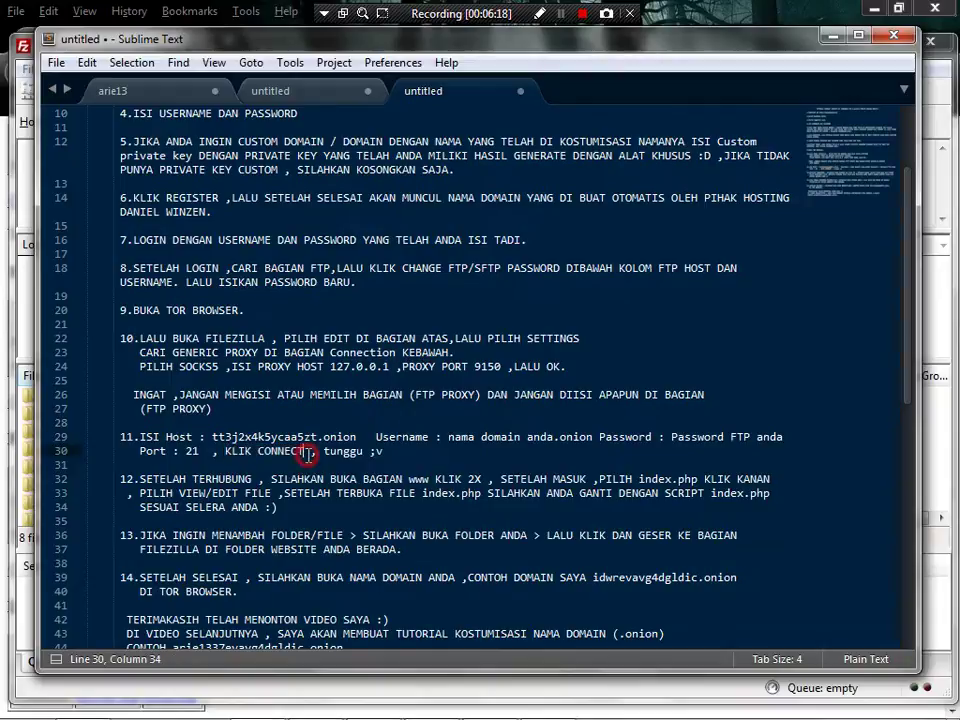
pyautogui.click(841, 37)
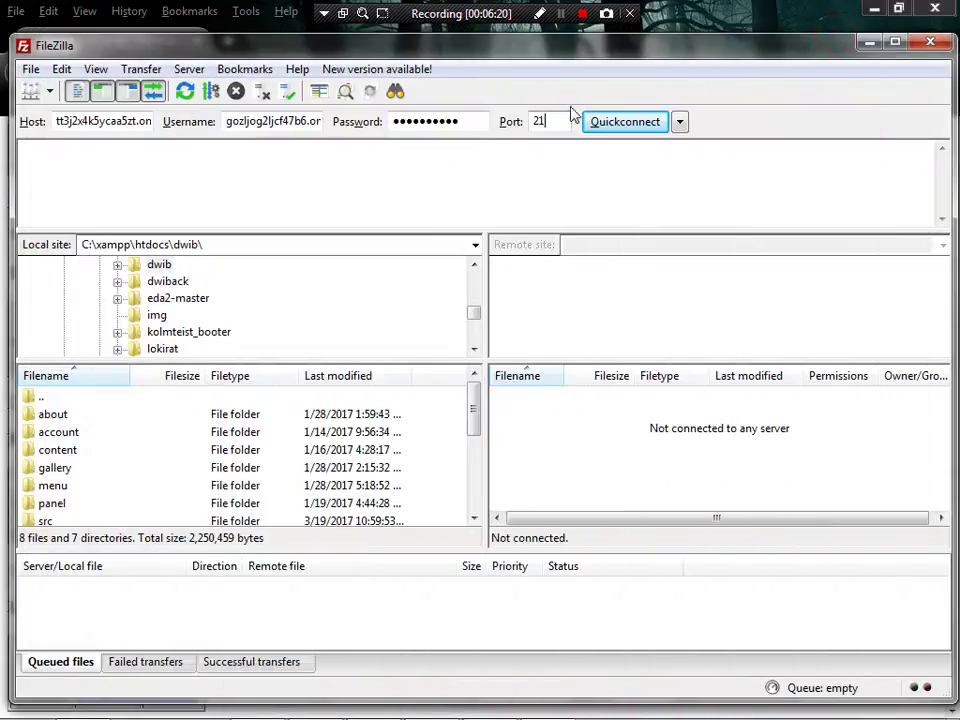
pyautogui.click(625, 123)
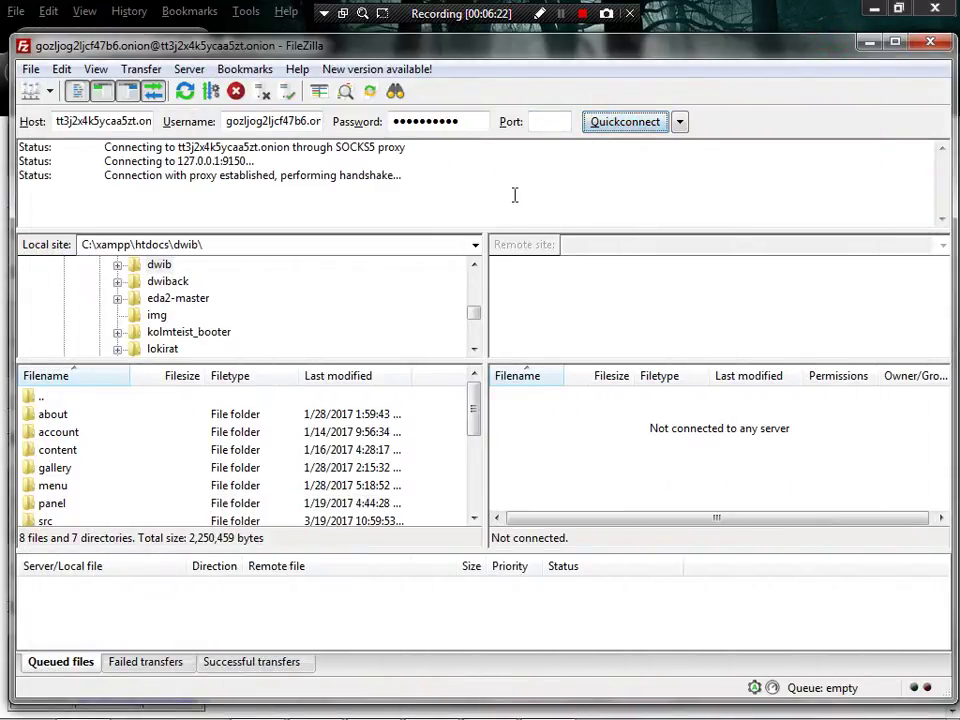
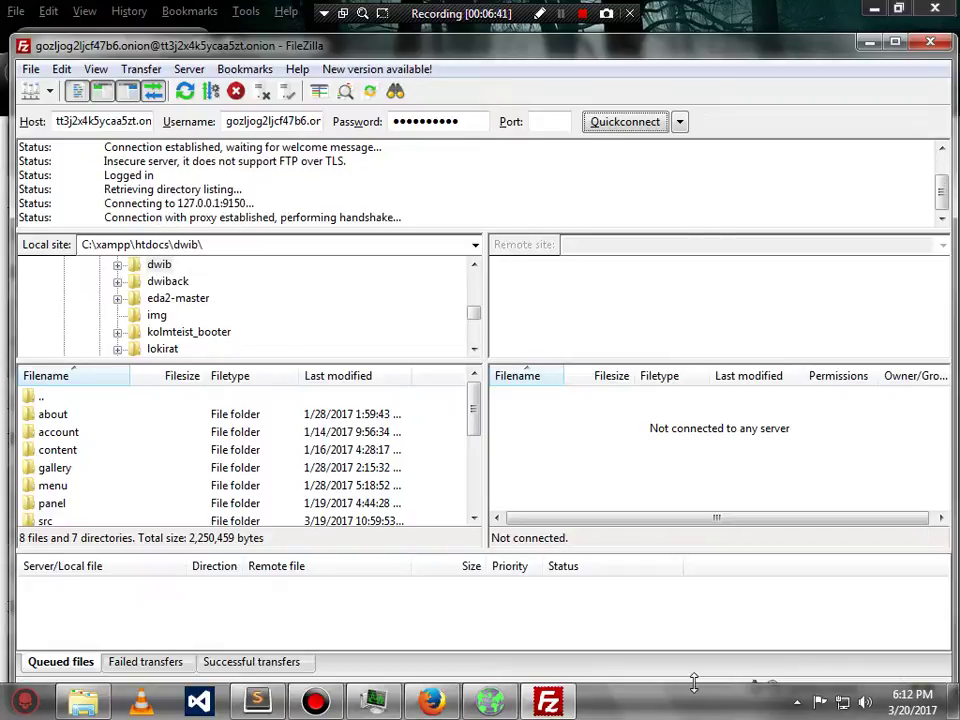
# - Select the www folder in the onion server's remote root listing
pyautogui.click(527, 450)
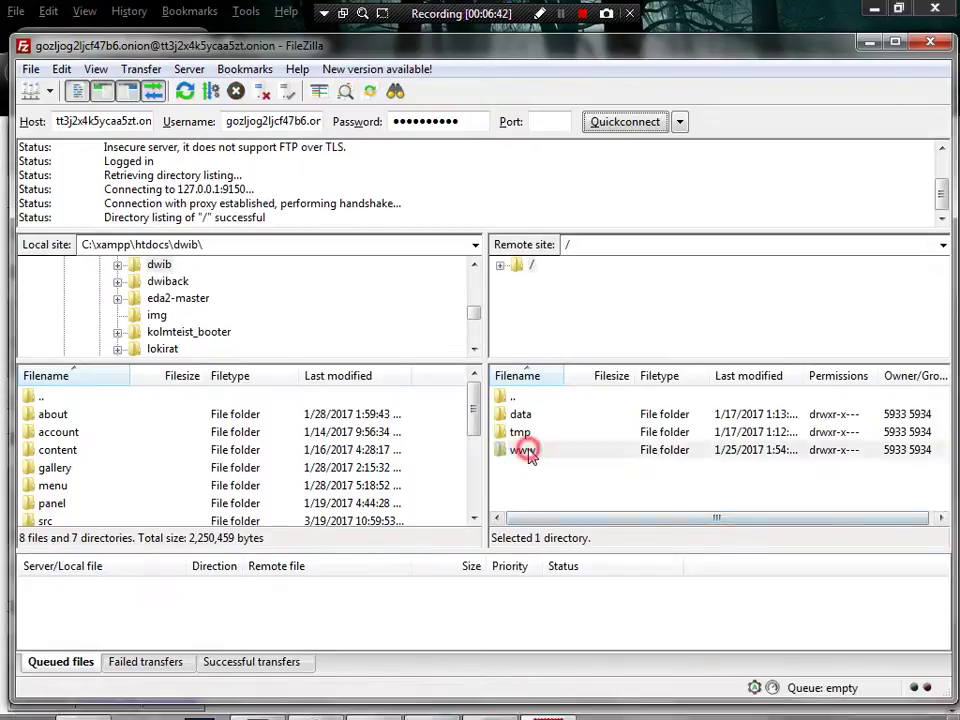
pyautogui.click(265, 700)
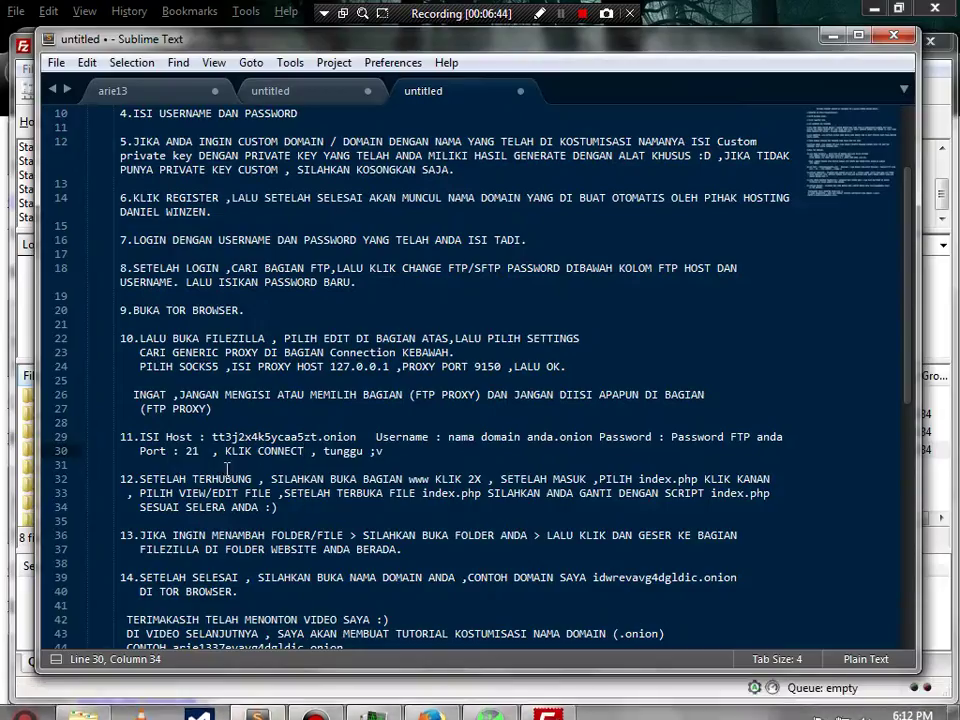
pyautogui.moveTo(140, 480); pyautogui.dragTo(555, 480)
pyautogui.moveTo(692, 484); pyautogui.dragTo(280, 509)
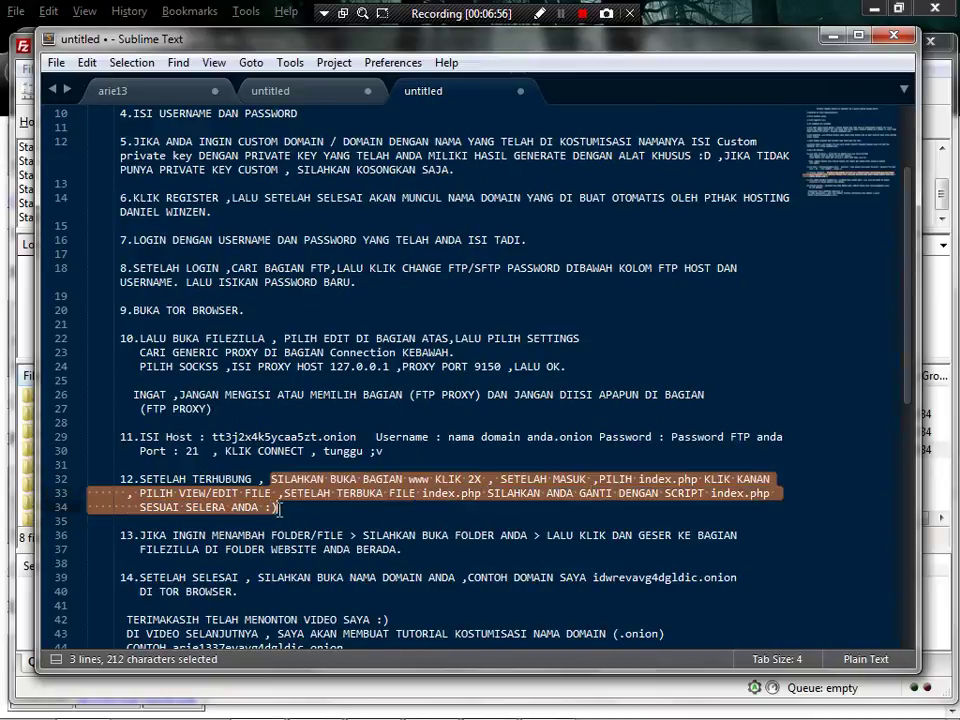
pyautogui.click(284, 509)
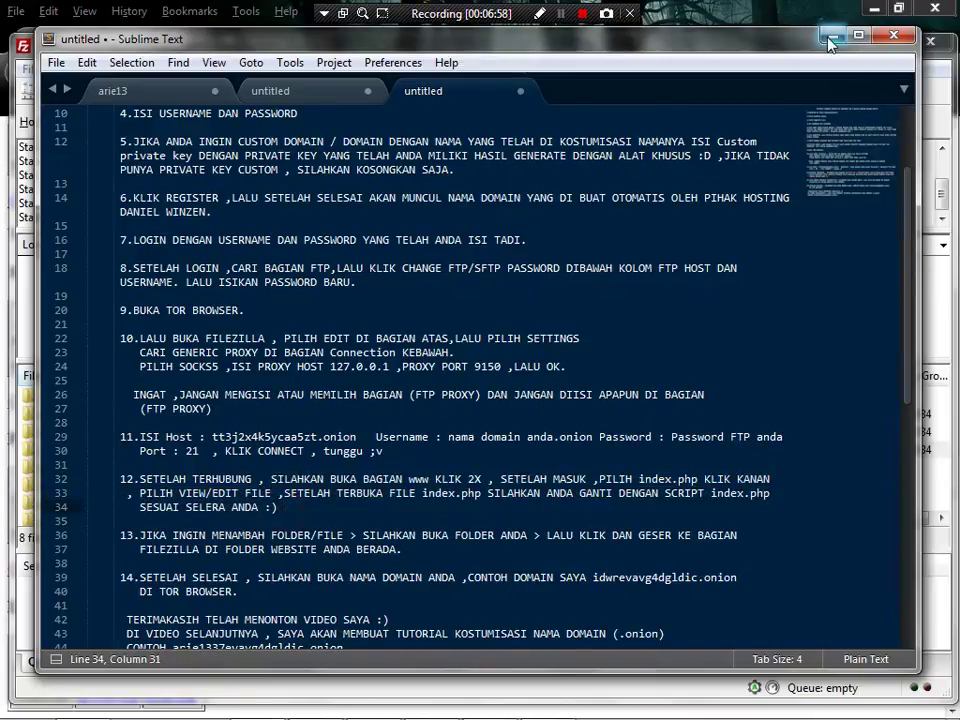
pyautogui.hotkey('alt', 'Tab')
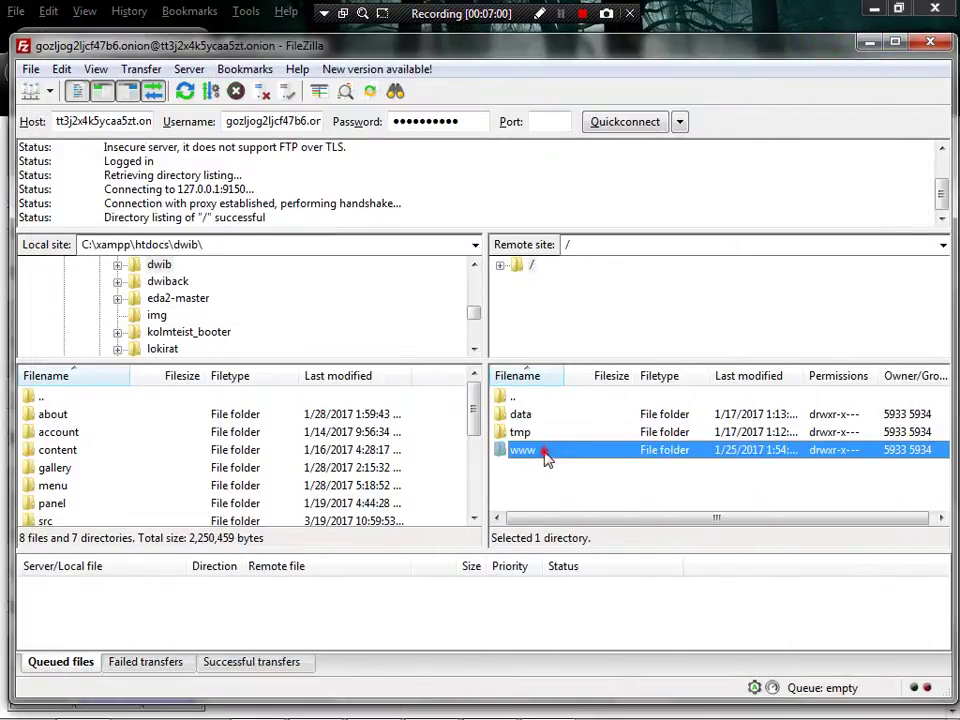
# - Open www/index.php from the server for editing in Sublime Text
pyautogui.doubleClick(547, 457)
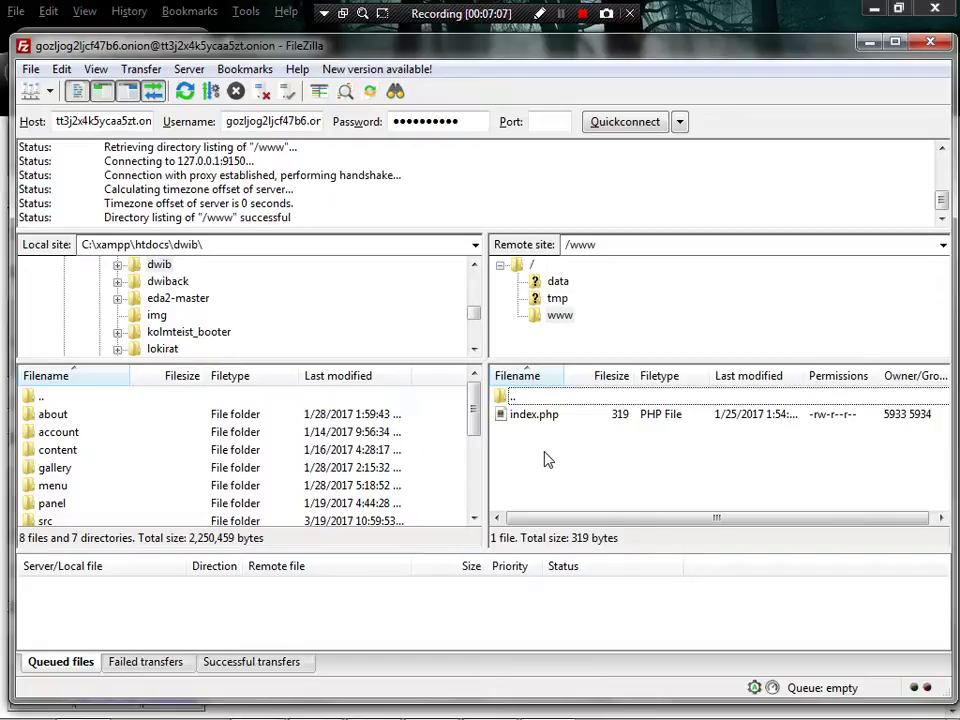
pyautogui.rightClick(528, 416)
pyautogui.click(562, 476)
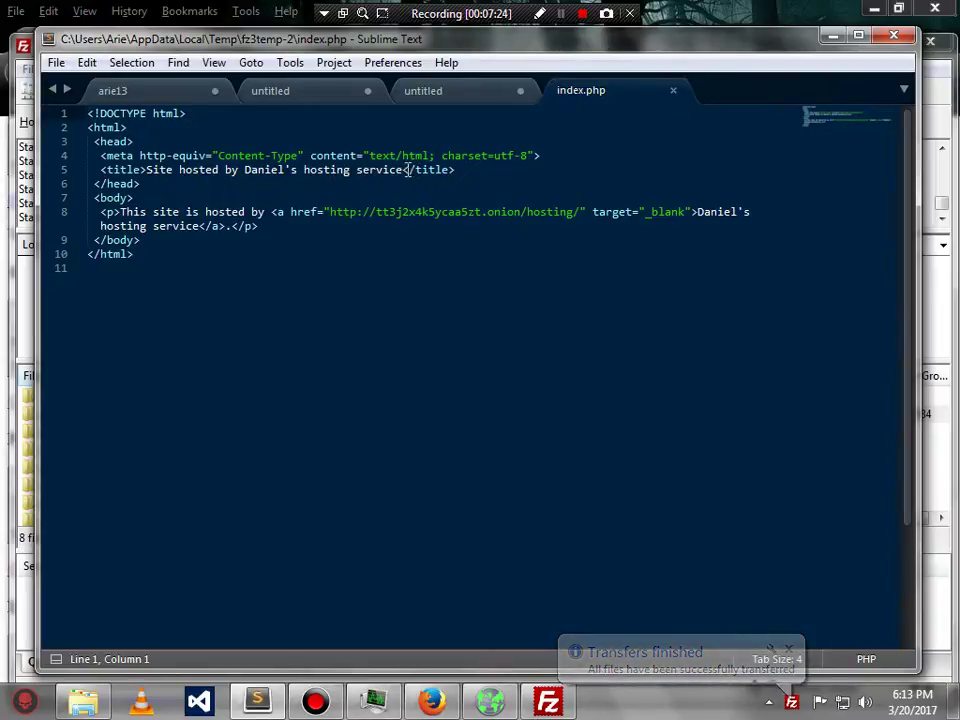
# - Change the page title to 'INI WEBSITE SAYA' and the paragraph to 'INI WEBSITE PUNYA SAYA'
pyautogui.moveTo(407, 170); pyautogui.dragTo(148, 176)
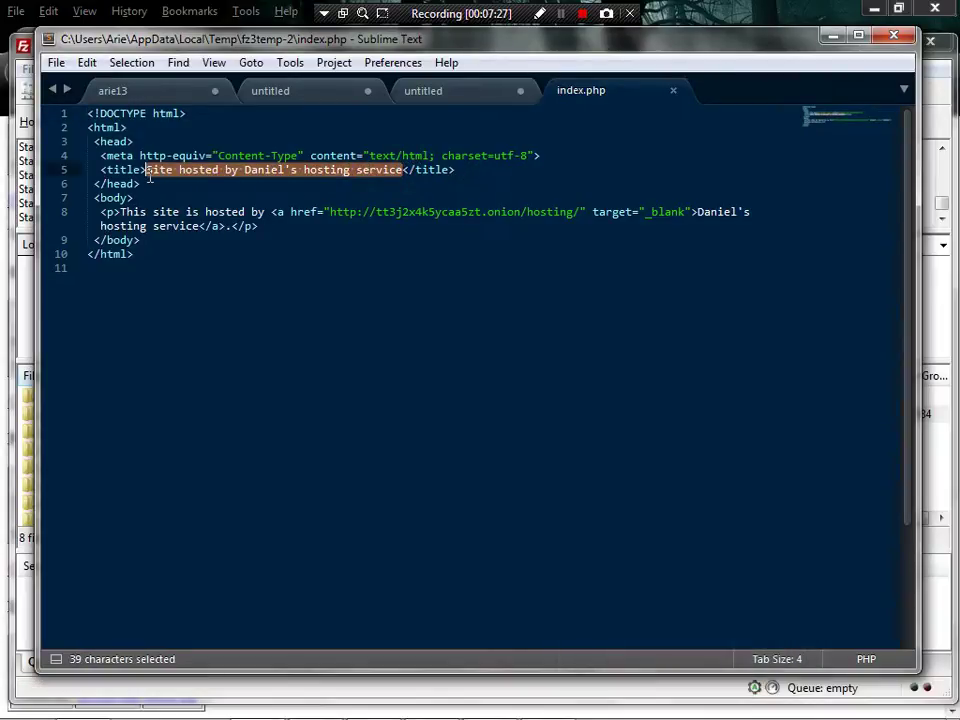
pyautogui.write('DNI WEBSITE ')
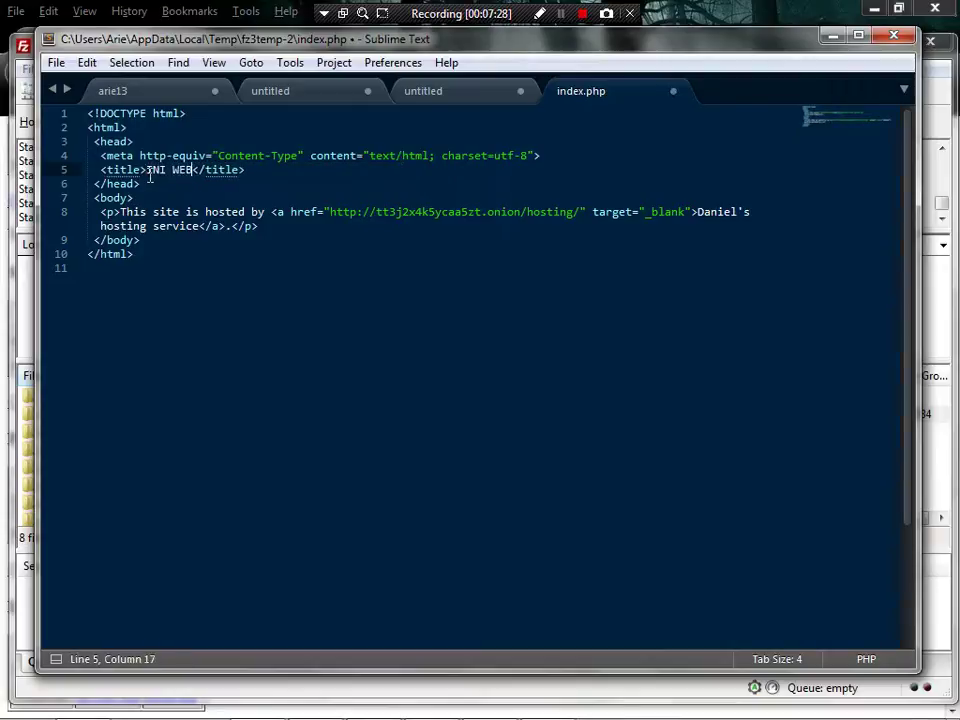
pyautogui.write('SAYA')
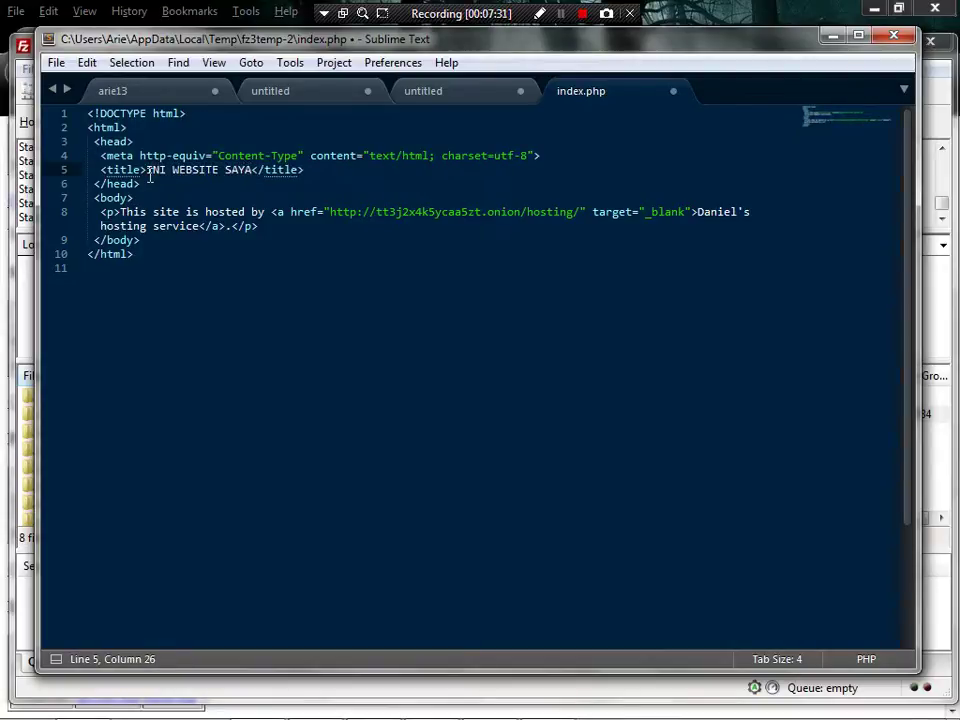
pyautogui.press('Down')
pyautogui.press('Down')
pyautogui.press('Down')
pyautogui.hotkey('ctrl', 'shift', 'Left')
pyautogui.hotkey('ctrl', 'shift', 'Left')
pyautogui.hotkey('ctrl', 'shift', 'Left')
pyautogui.hotkey('ctrl', 'shift', 'Left')
pyautogui.hotkey('ctrl', 'shift', 'Left')
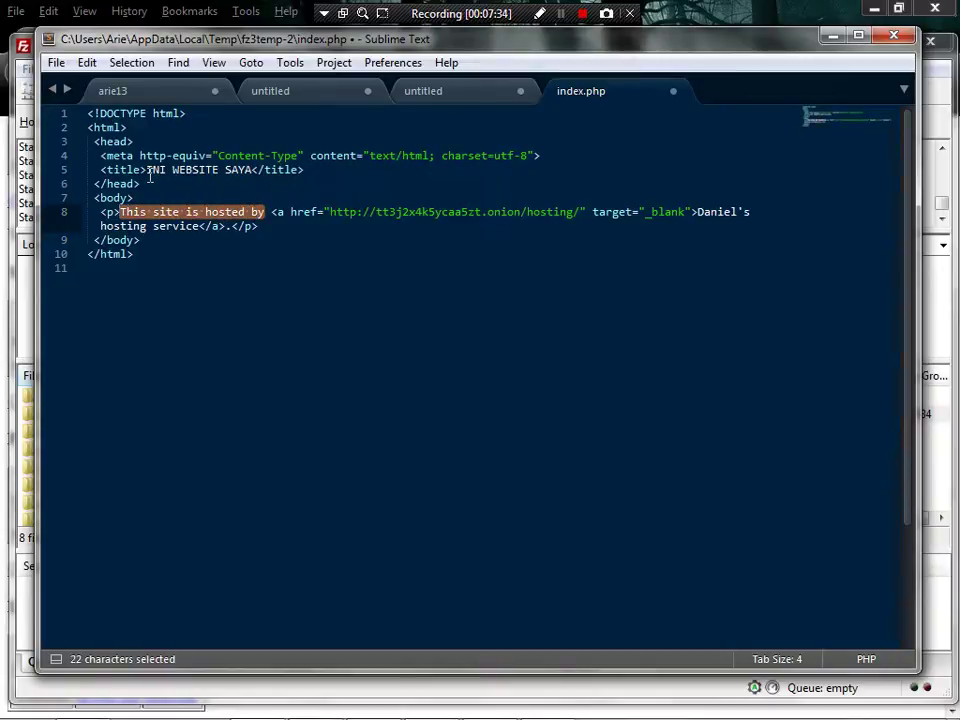
pyautogui.write('INI WEBSITE')
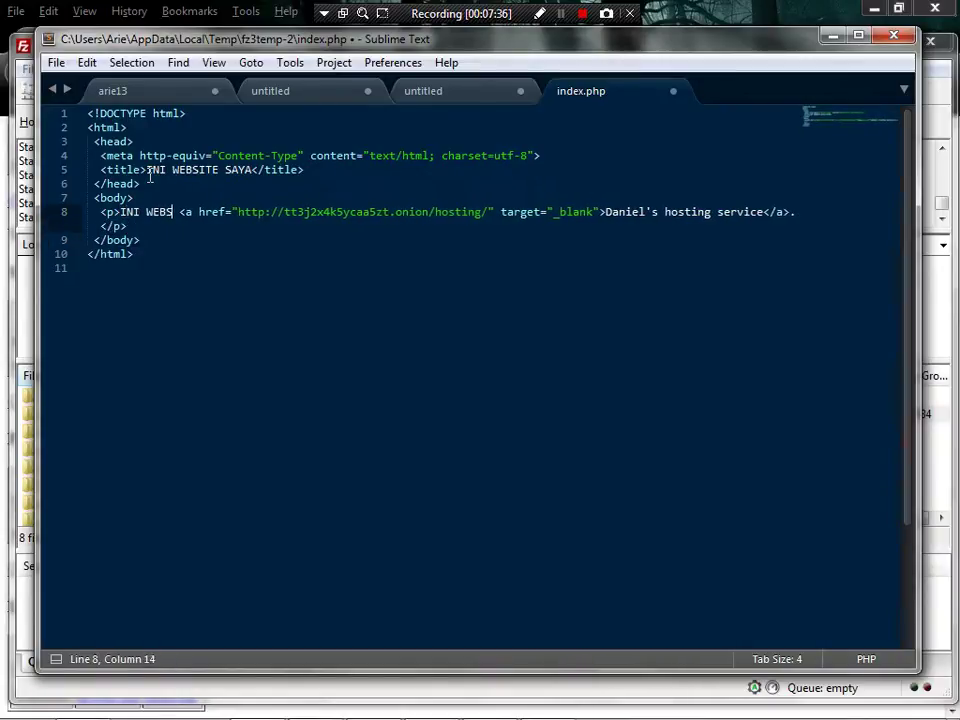
pyautogui.write(' PUNYA S')
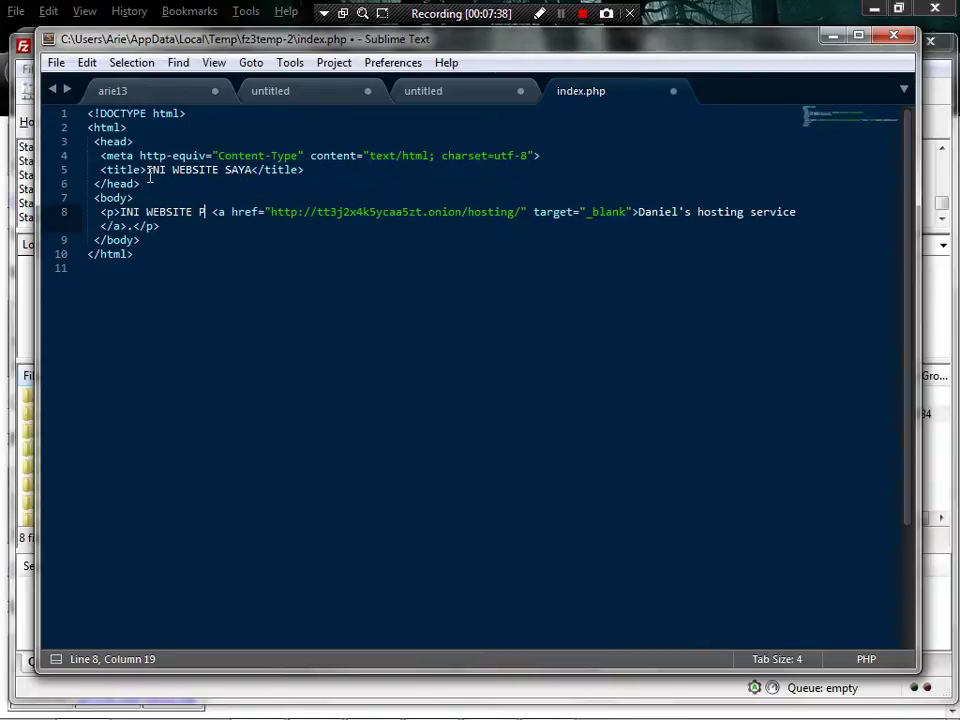
pyautogui.write('AYA')
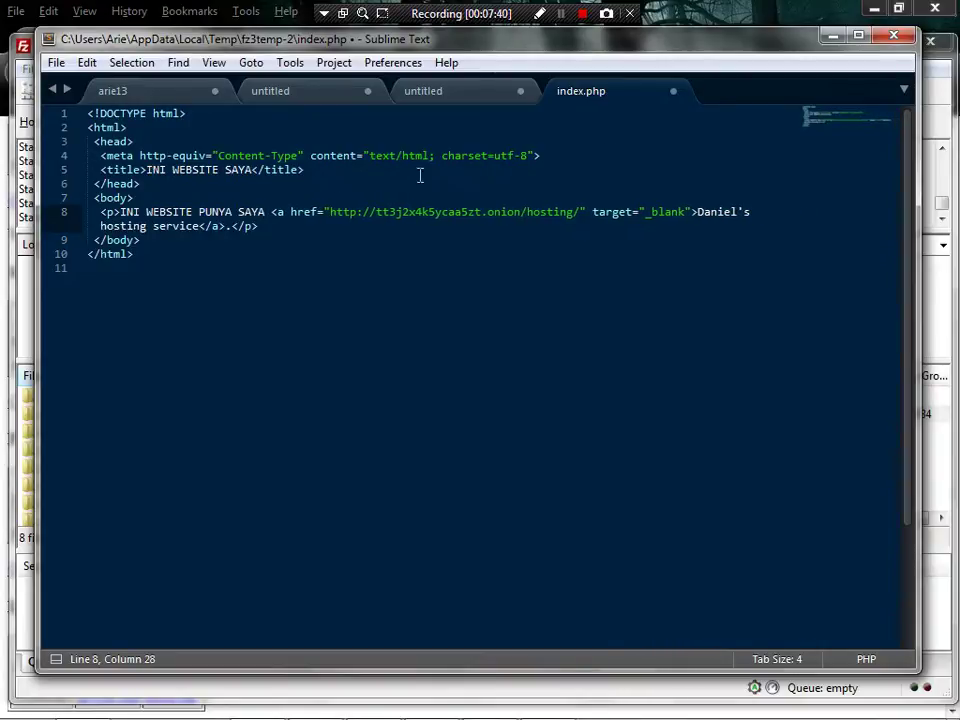
# - Replace the link text with the owner's handle
pyautogui.click(692, 212)
pyautogui.moveTo(694, 212); pyautogui.dragTo(702, 211)
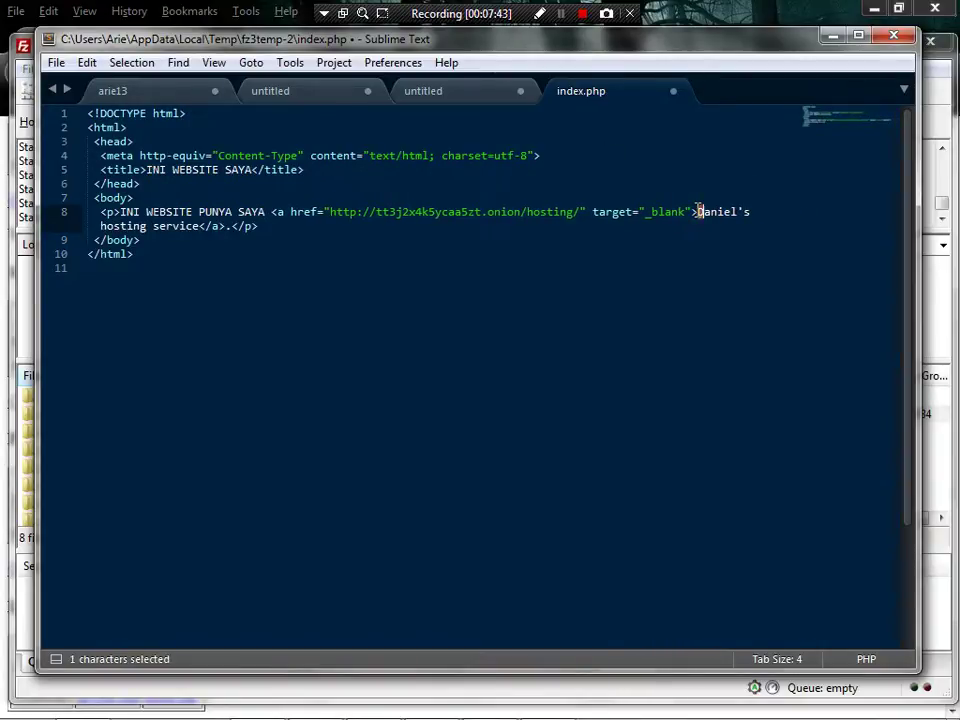
pyautogui.hotkey('shift', 'Right')
pyautogui.hotkey('shift', 'Right')
pyautogui.hotkey('shift', 'Right')
pyautogui.hotkey('shift', 'Right')
pyautogui.hotkey('shift', 'Right')
pyautogui.hotkey('shift', 'Right')
pyautogui.hotkey('shift', 'Right')
pyautogui.hotkey('shift', 'Right')
pyautogui.hotkey('shift', 'Down')
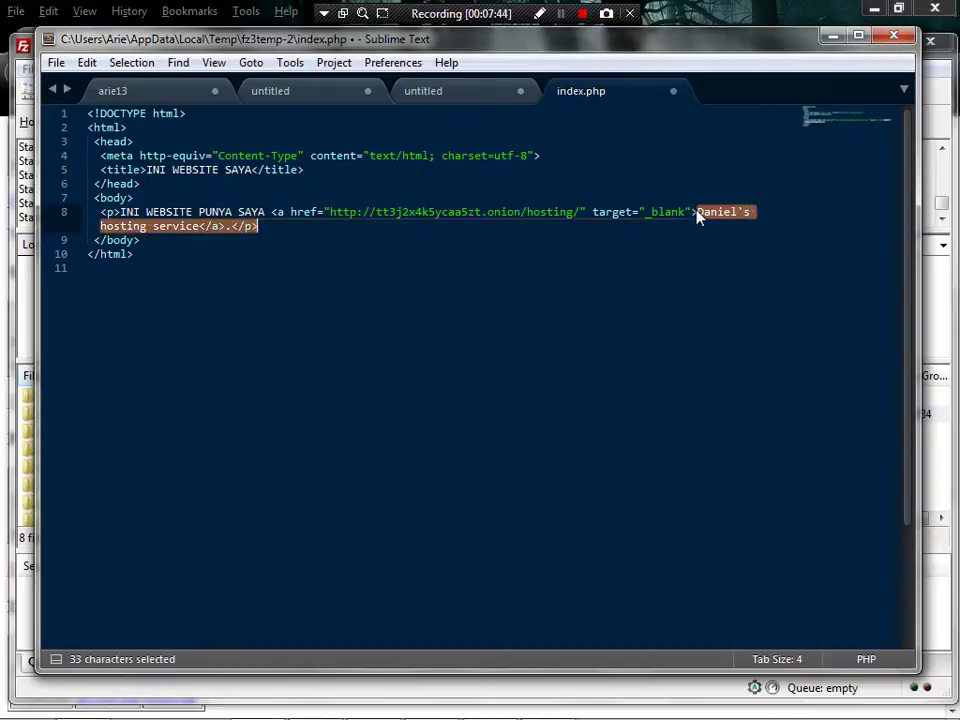
pyautogui.hotkey('shift', 'Left')
pyautogui.hotkey('shift', 'Left')
pyautogui.hotkey('shift', 'Left')
pyautogui.hotkey('shift', 'Left')
pyautogui.hotkey('shift', 'Left')
pyautogui.hotkey('shift', 'Left')
pyautogui.hotkey('shift', 'Left')
pyautogui.hotkey('shift', 'Left')
pyautogui.hotkey('shift', 'Left')
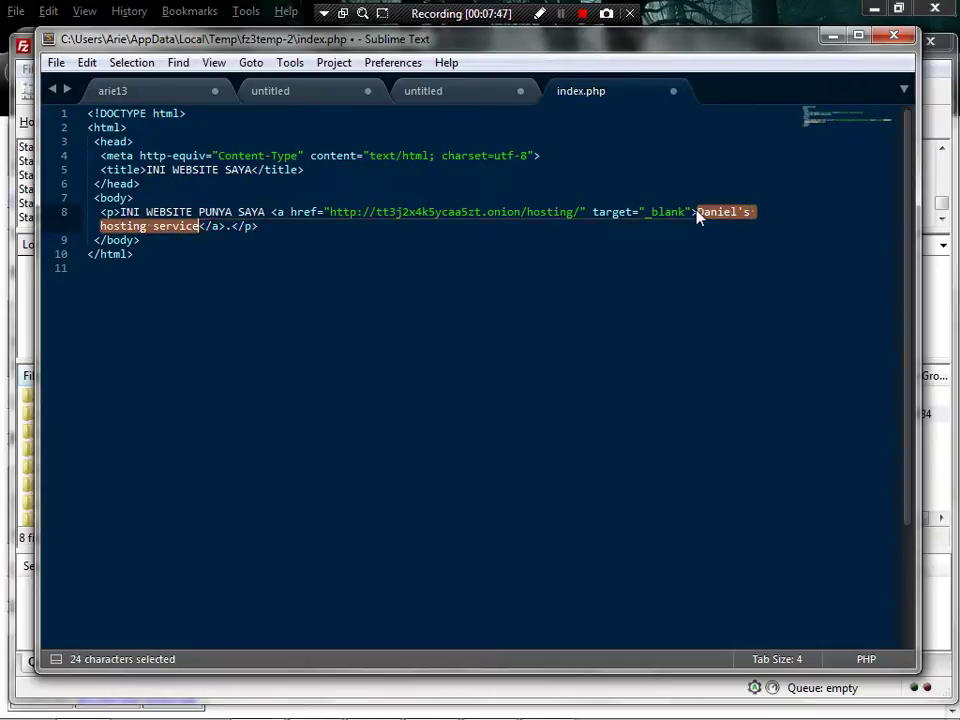
pyautogui.press('BackSpace')
pyautogui.write('ARI')
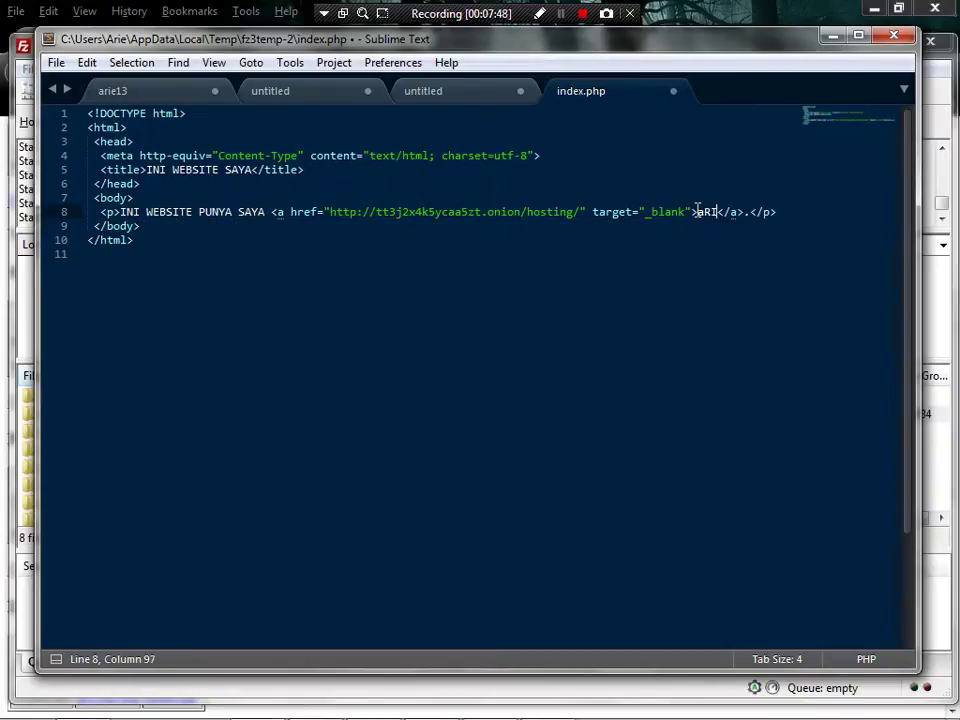
pyautogui.press('BackSpace')
pyautogui.press('BackSpace')
pyautogui.write('rie 1337')
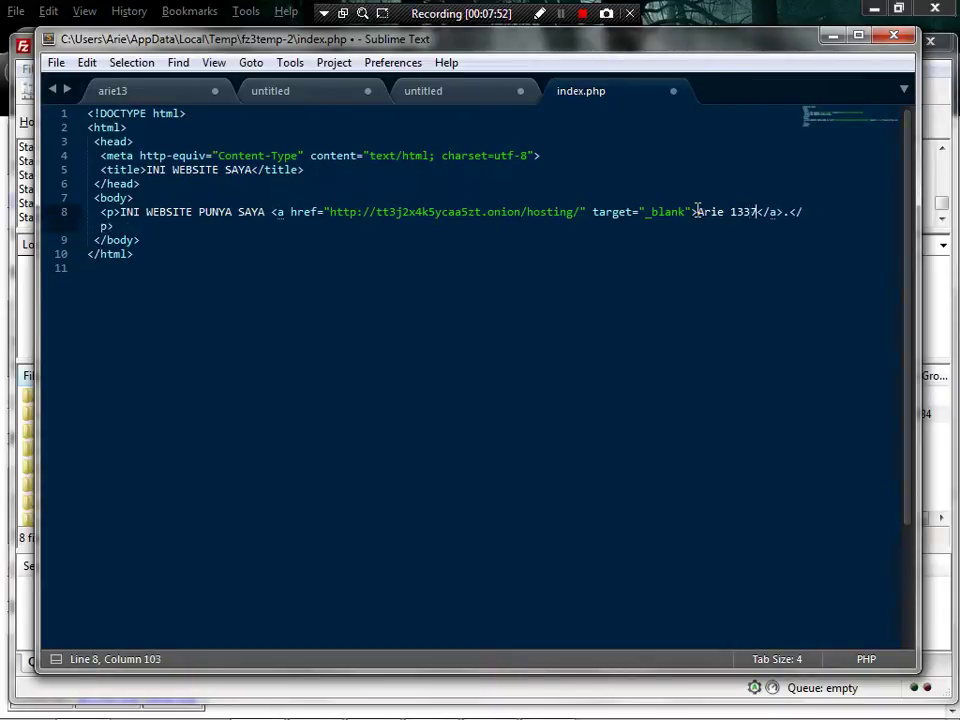
pyautogui.press('Down')
pyautogui.press('Down')
pyautogui.press('Down')
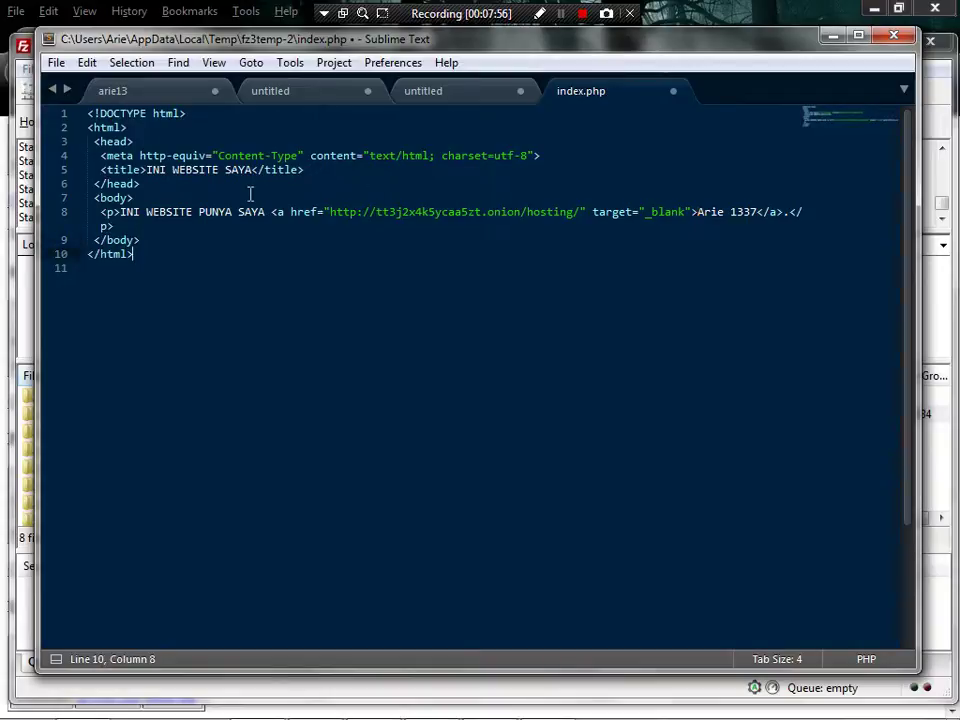
# - Save index.php via File > Save and close its tab
pyautogui.click(52, 63)
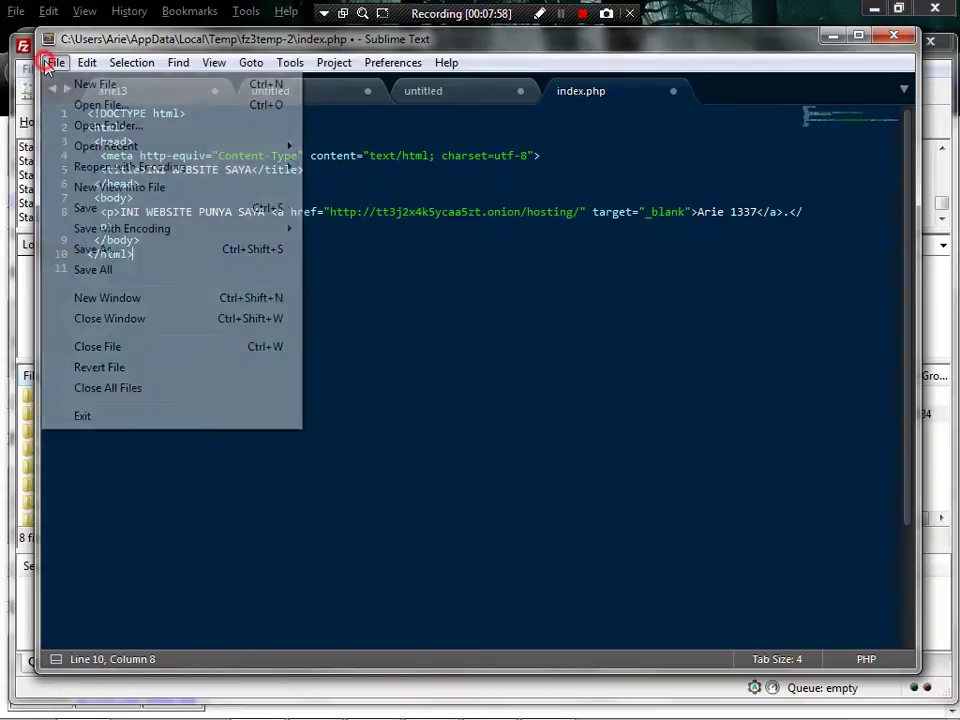
pyautogui.click(106, 210)
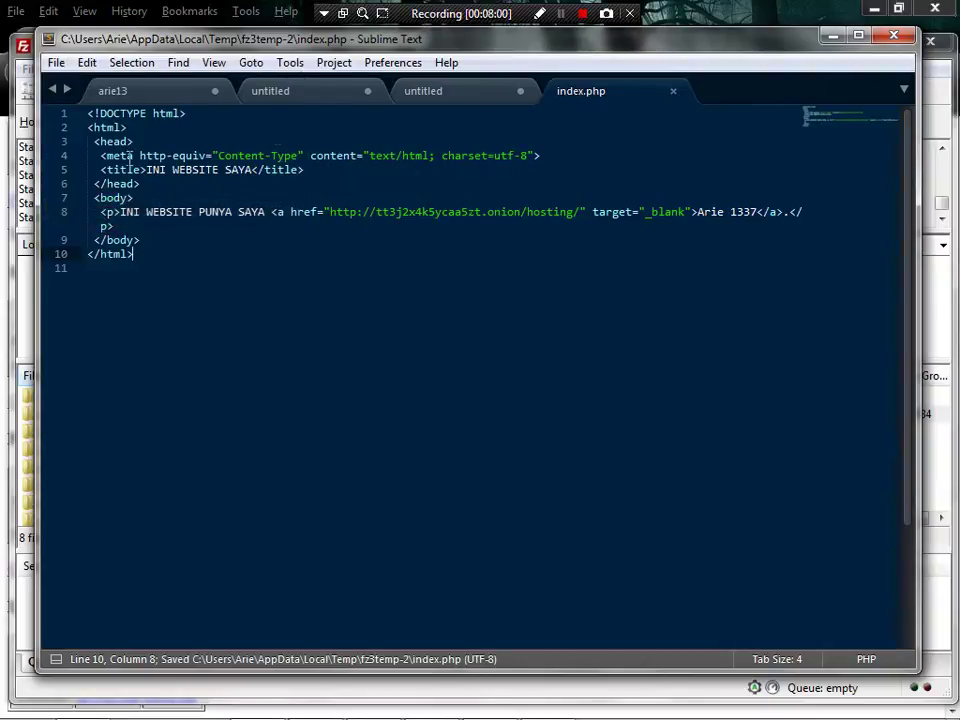
pyautogui.click(675, 93)
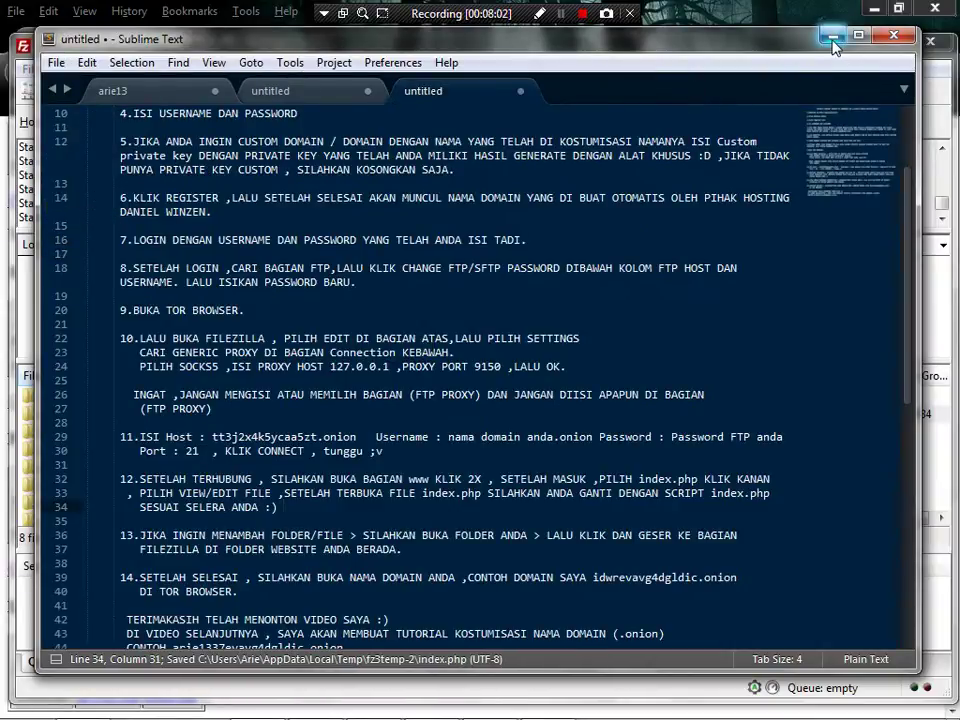
pyautogui.click(834, 36)
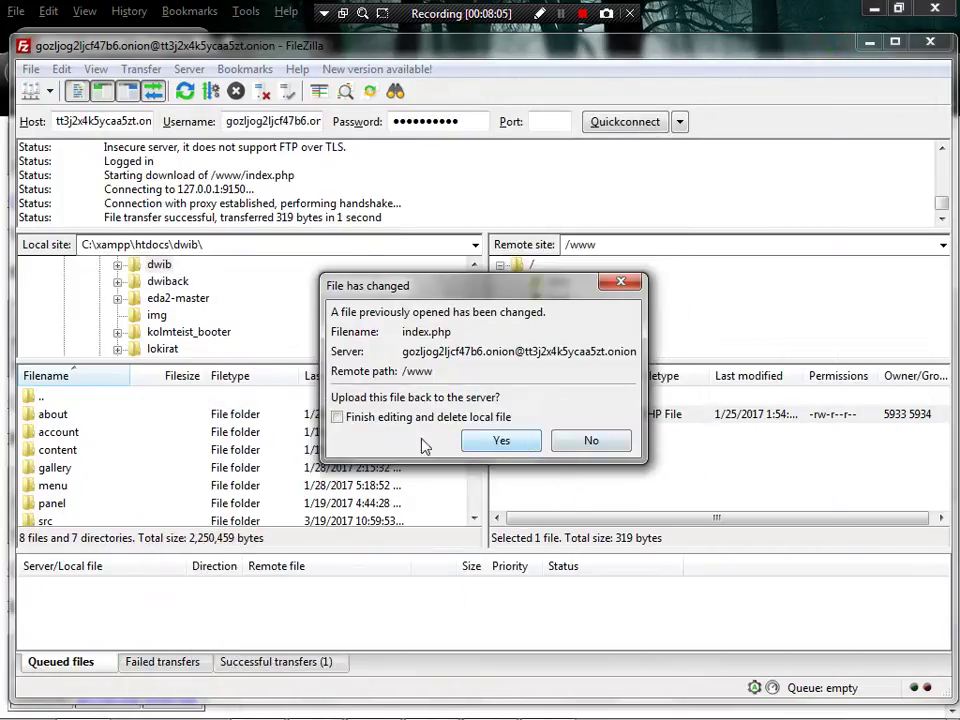
pyautogui.click(499, 440)
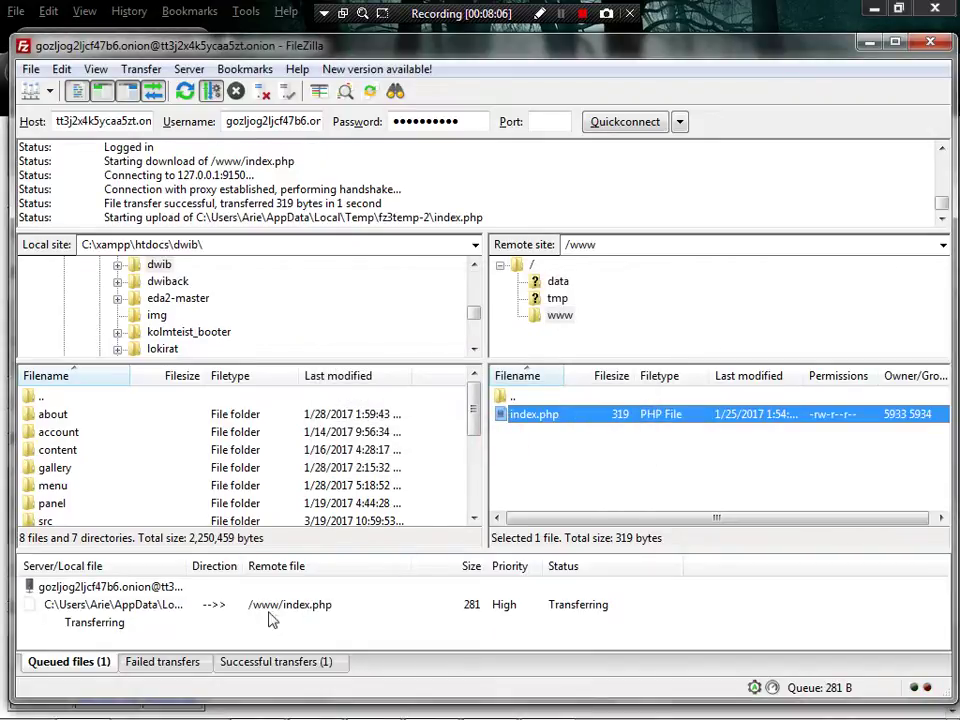
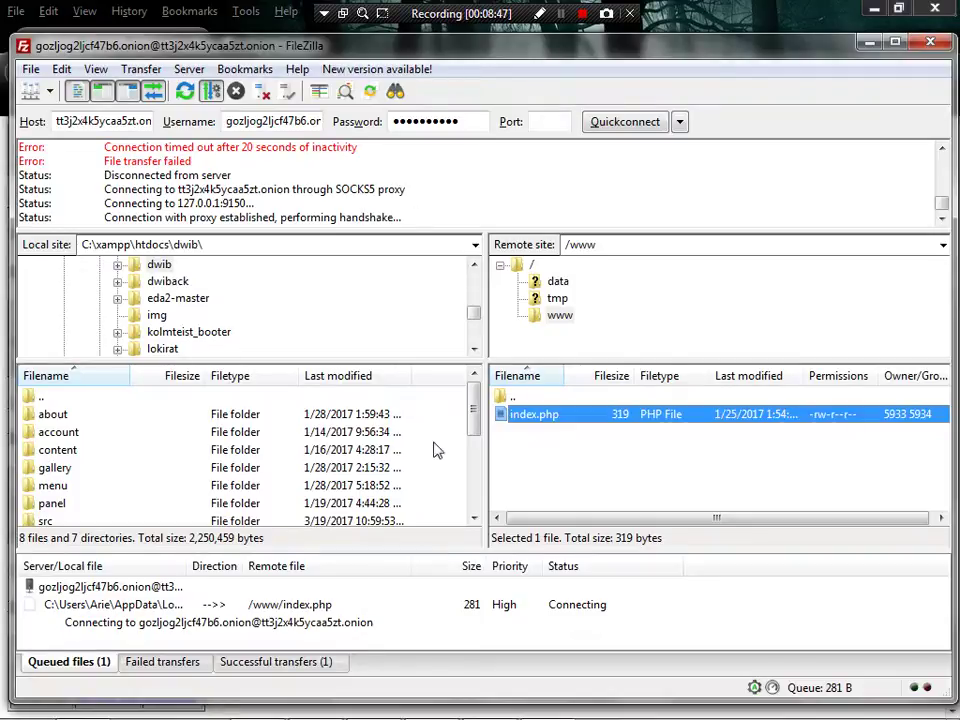
pyautogui.moveTo(529, 700)
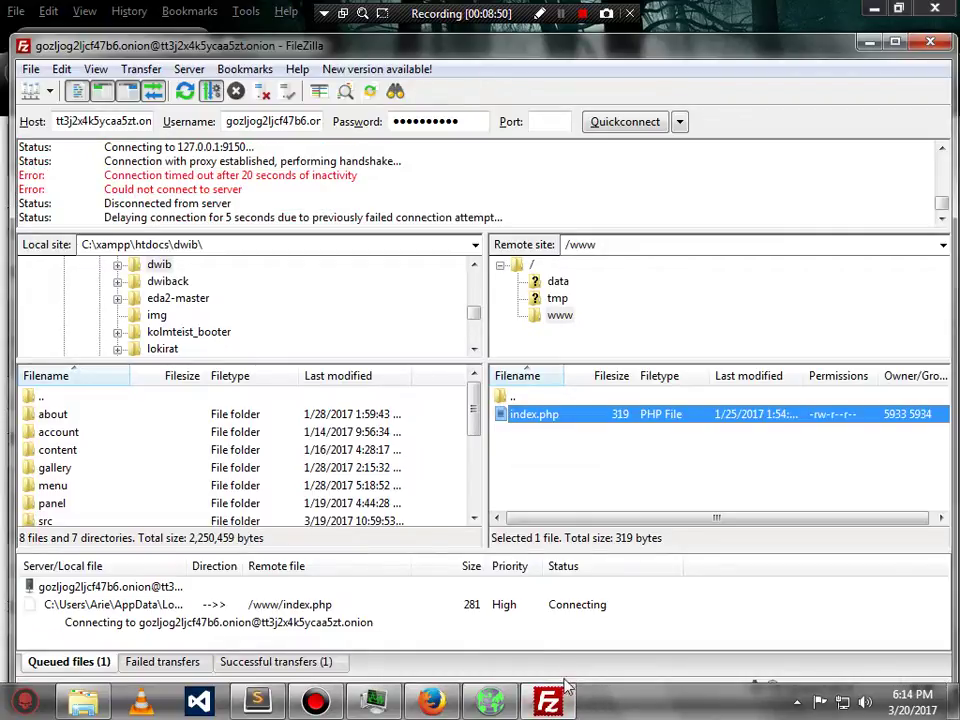
pyautogui.click(292, 662)
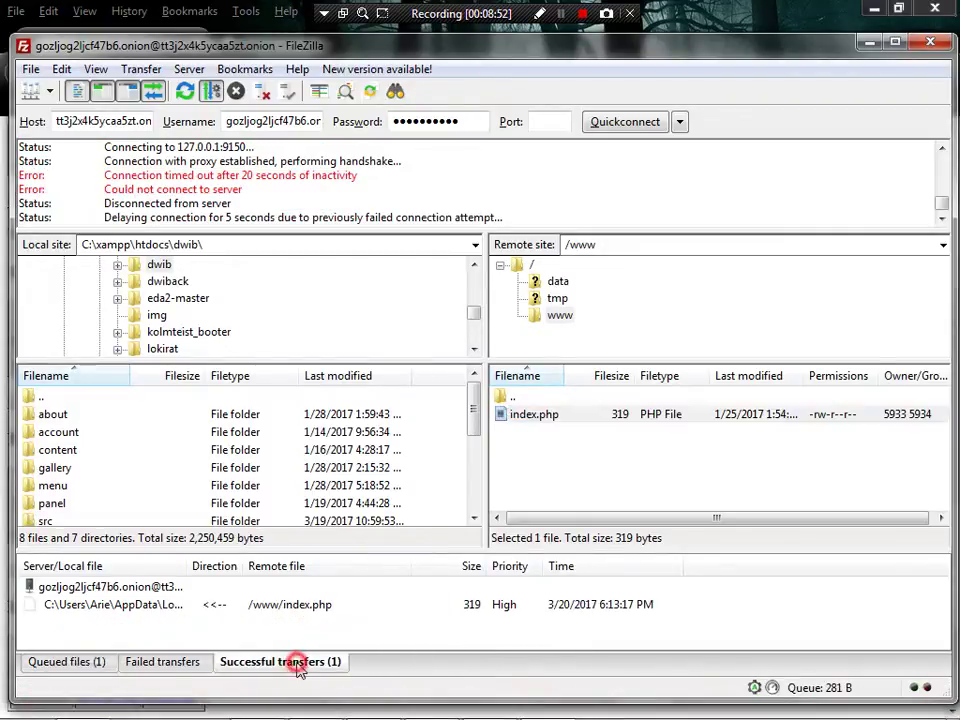
pyautogui.click(40, 662)
pyautogui.click(255, 664)
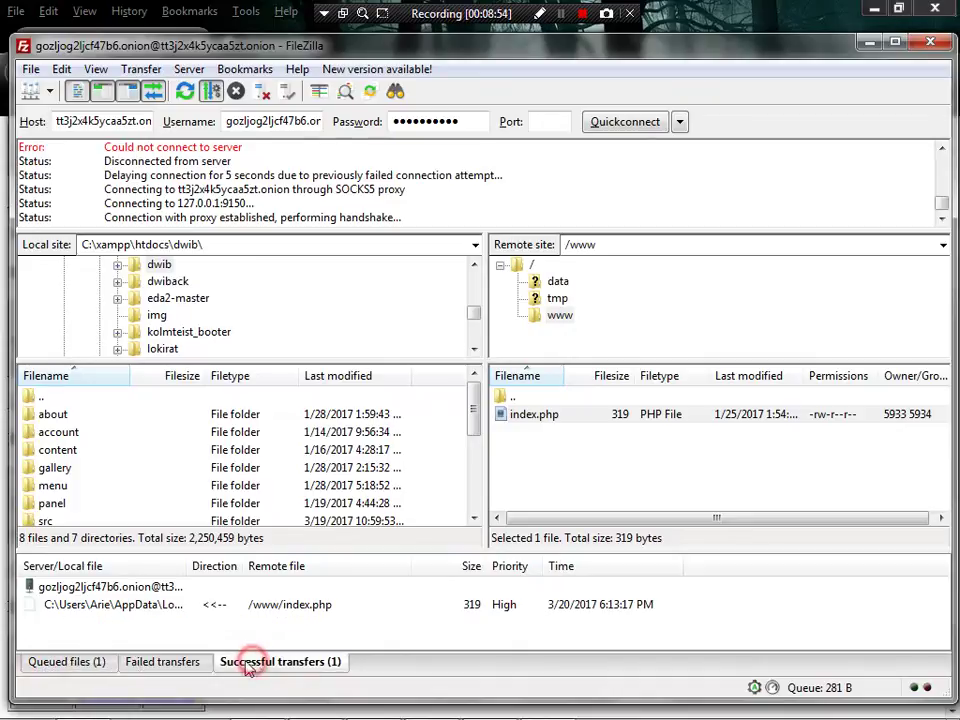
pyautogui.click(88, 664)
pyautogui.click(242, 664)
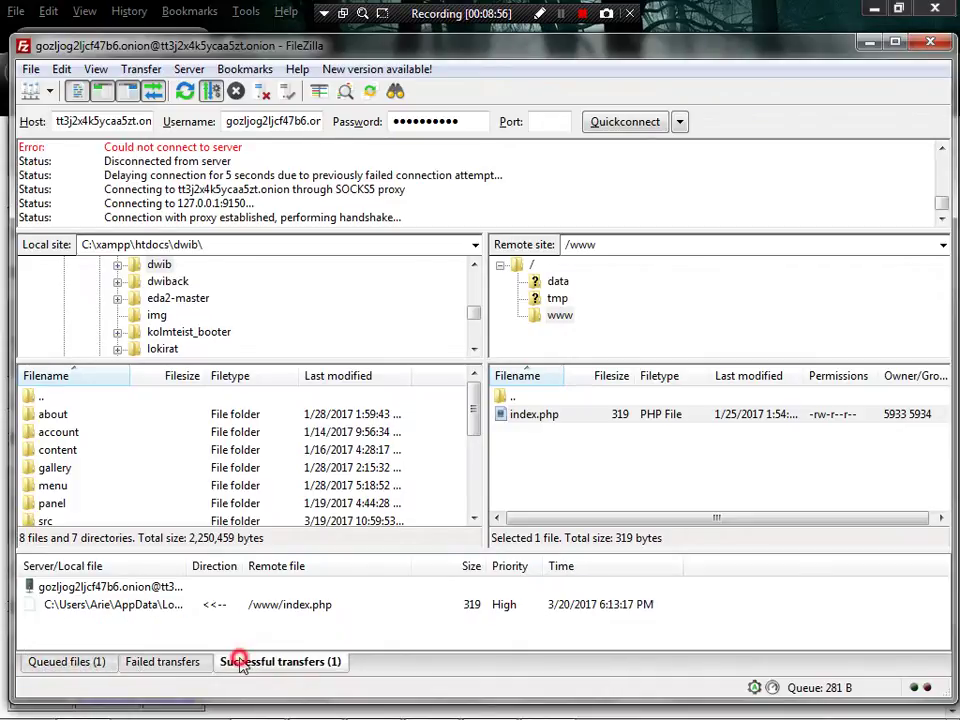
pyautogui.click(87, 663)
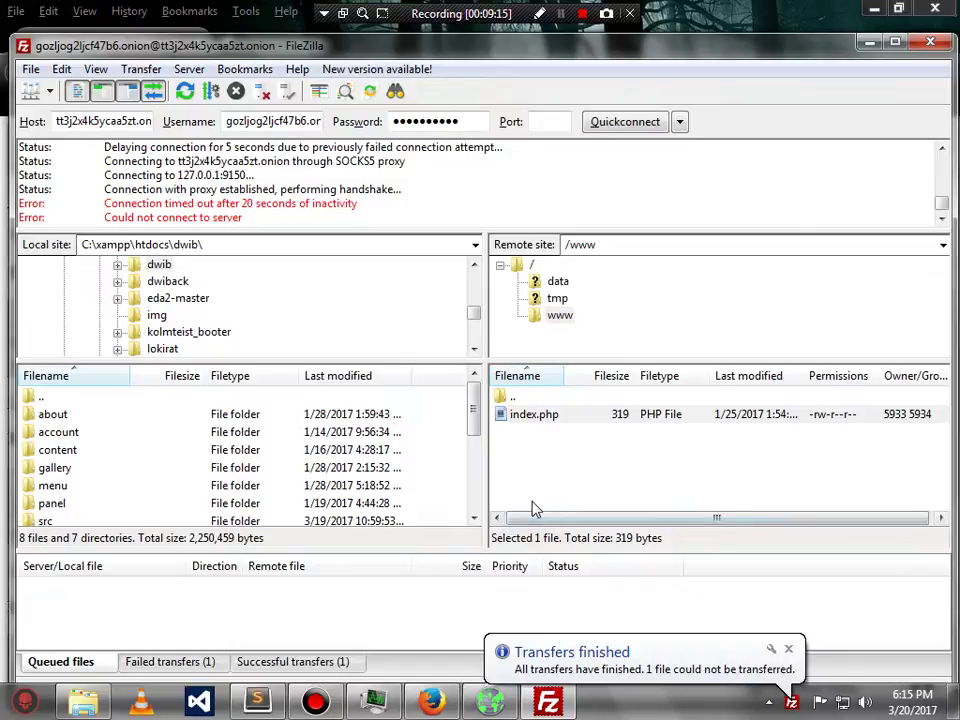
# - Dismiss the transfers-finished notice and check the Failed transfers and Queued files lists
pyautogui.click(789, 650)
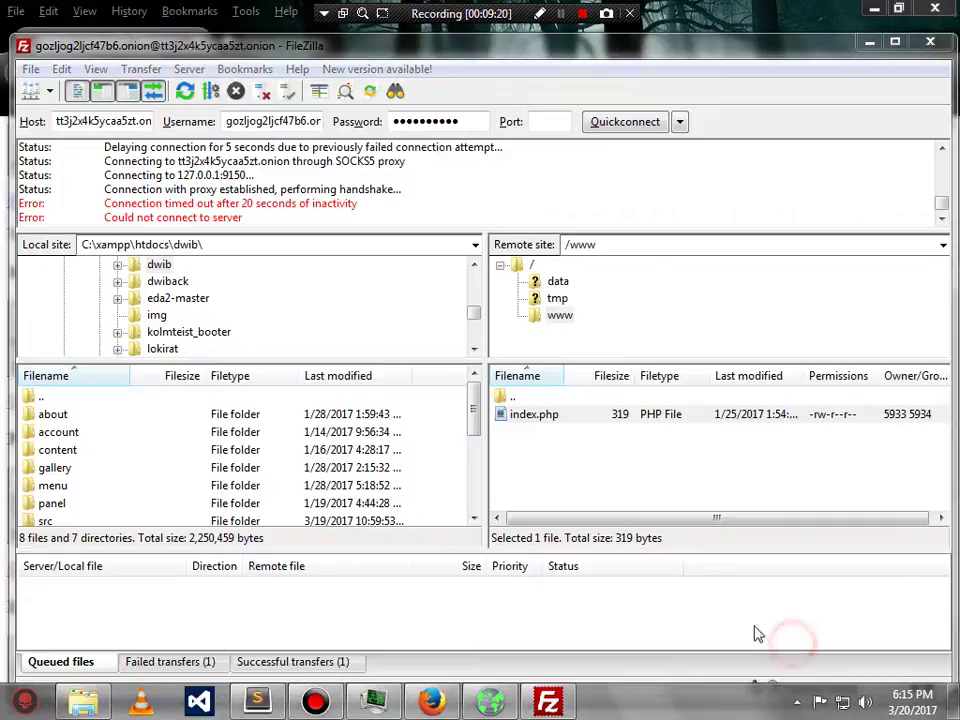
pyautogui.click(193, 667)
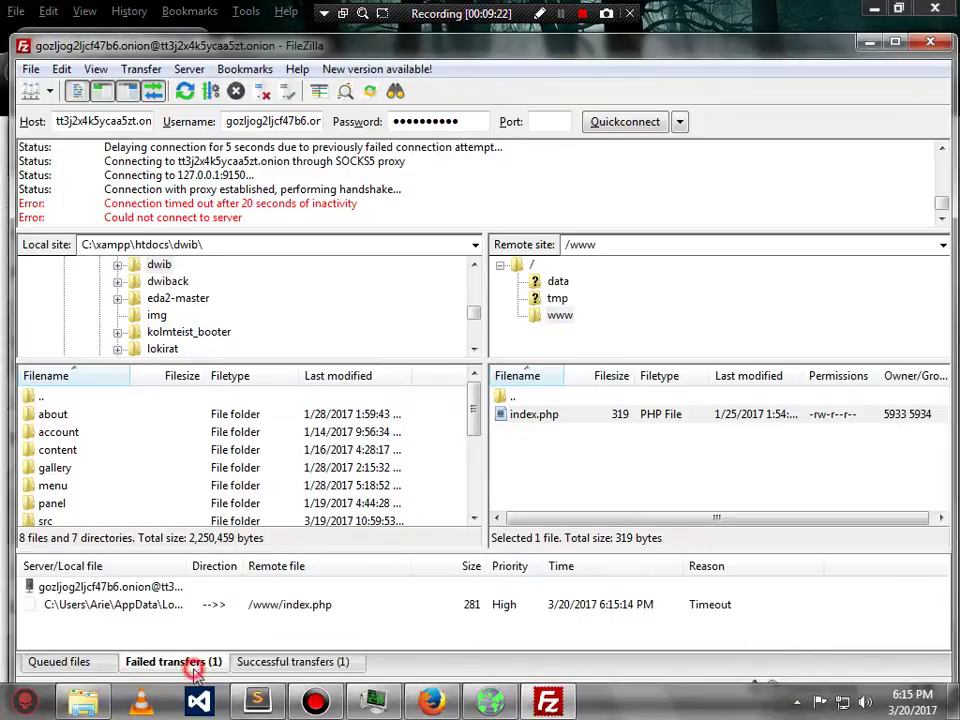
pyautogui.click(99, 668)
pyautogui.click(160, 668)
# - Reset and requeue the timed-out index.php upload, then dismiss the could-not-requeue warning
pyautogui.rightClick(249, 619)
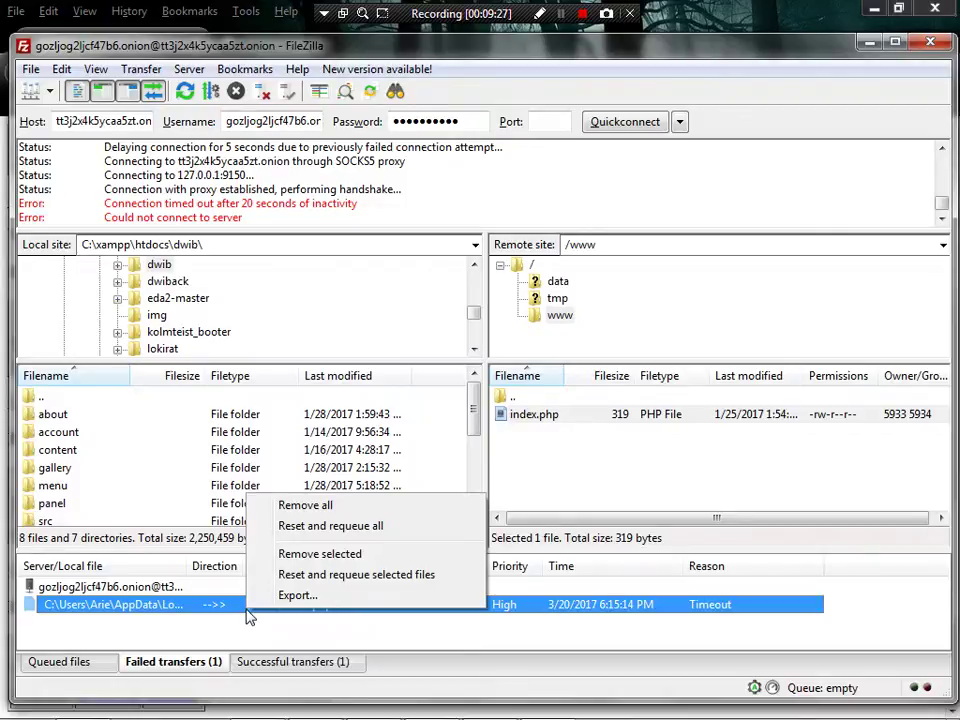
pyautogui.click(376, 577)
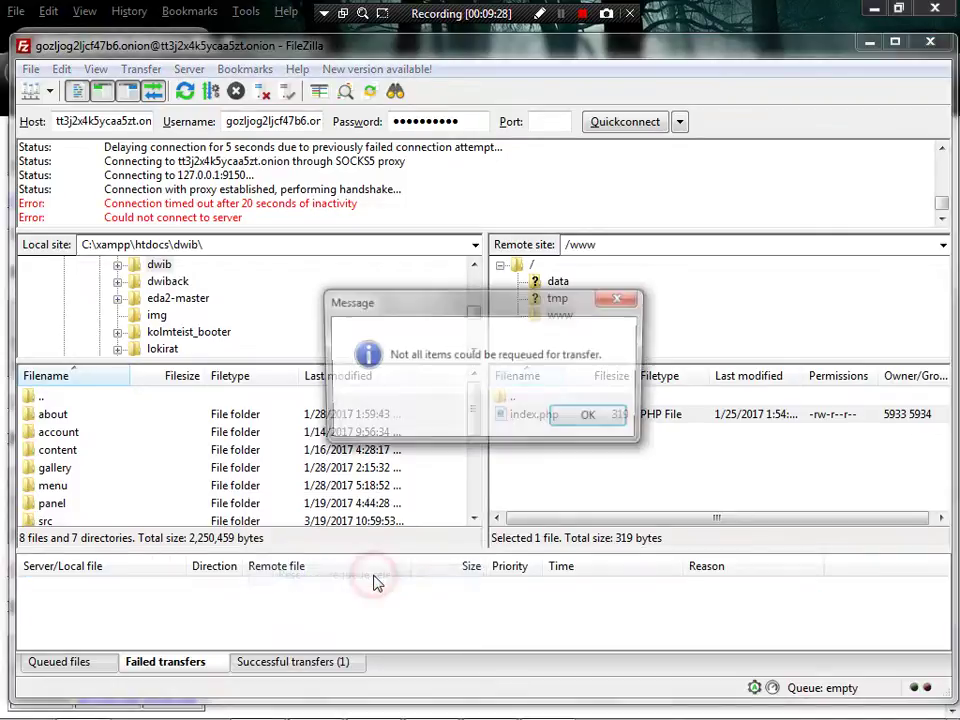
pyautogui.click(592, 417)
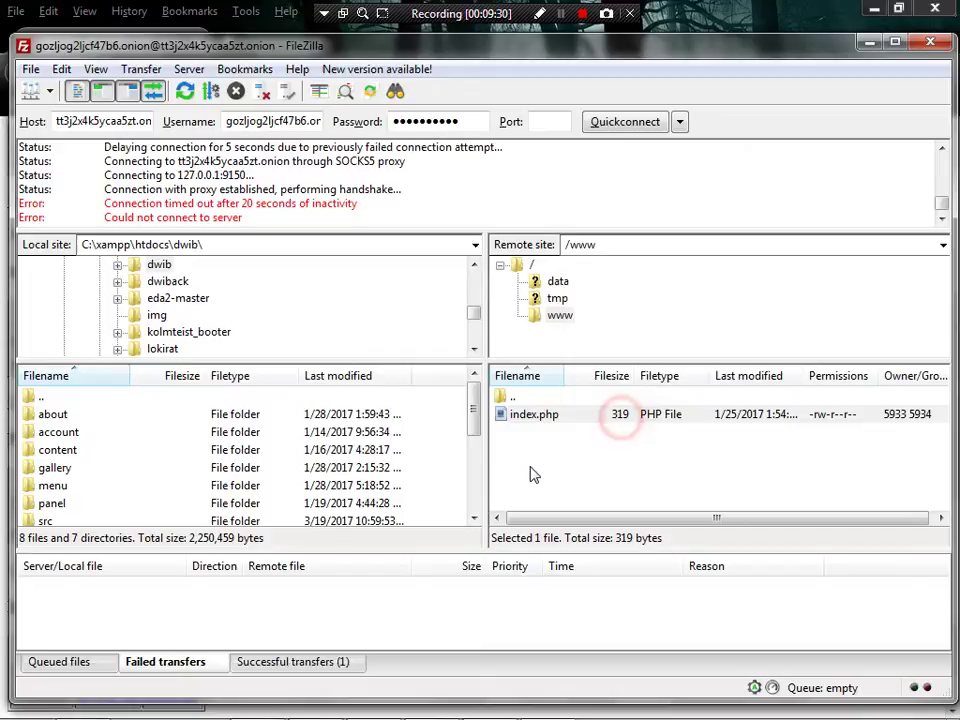
# - Reopen the local copy of remote index.php via View/Edit and save it in Sublime Text
pyautogui.rightClick(557, 421)
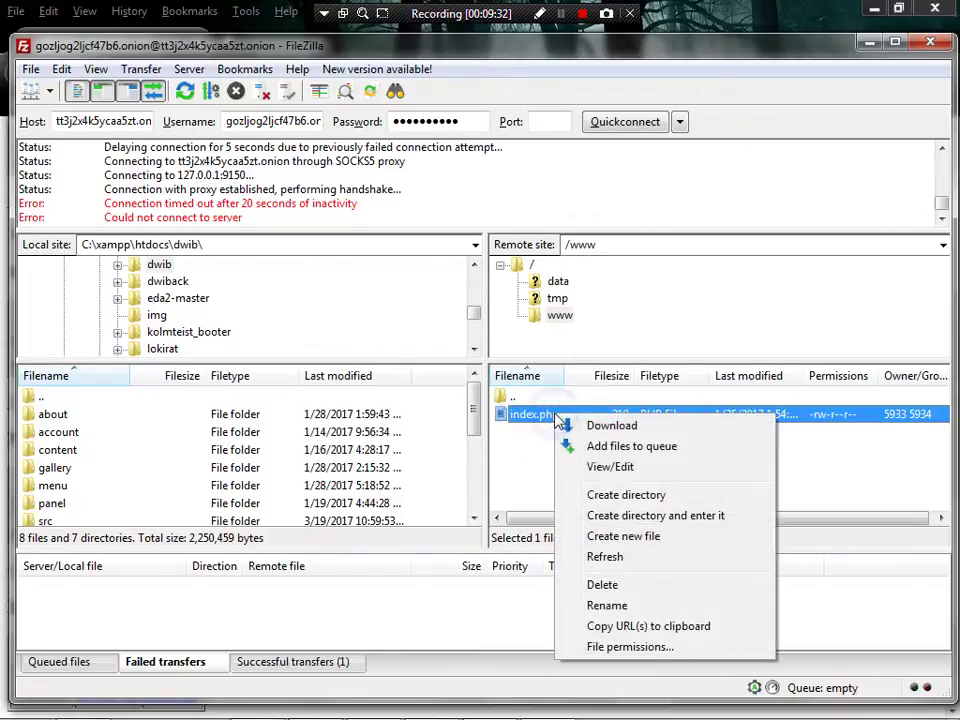
pyautogui.click(593, 467)
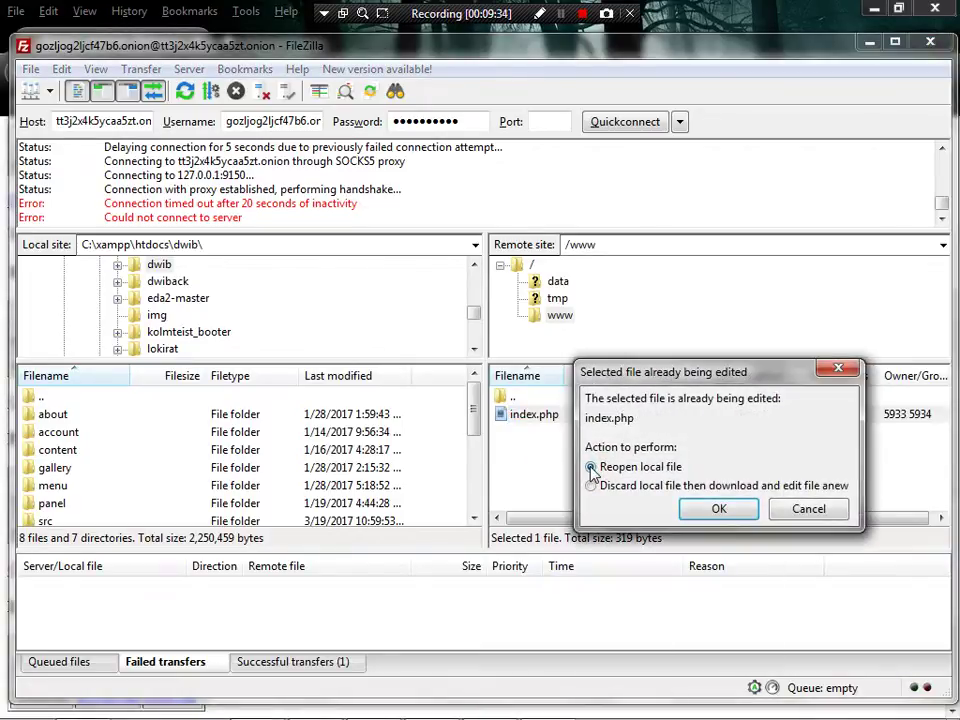
pyautogui.click(718, 508)
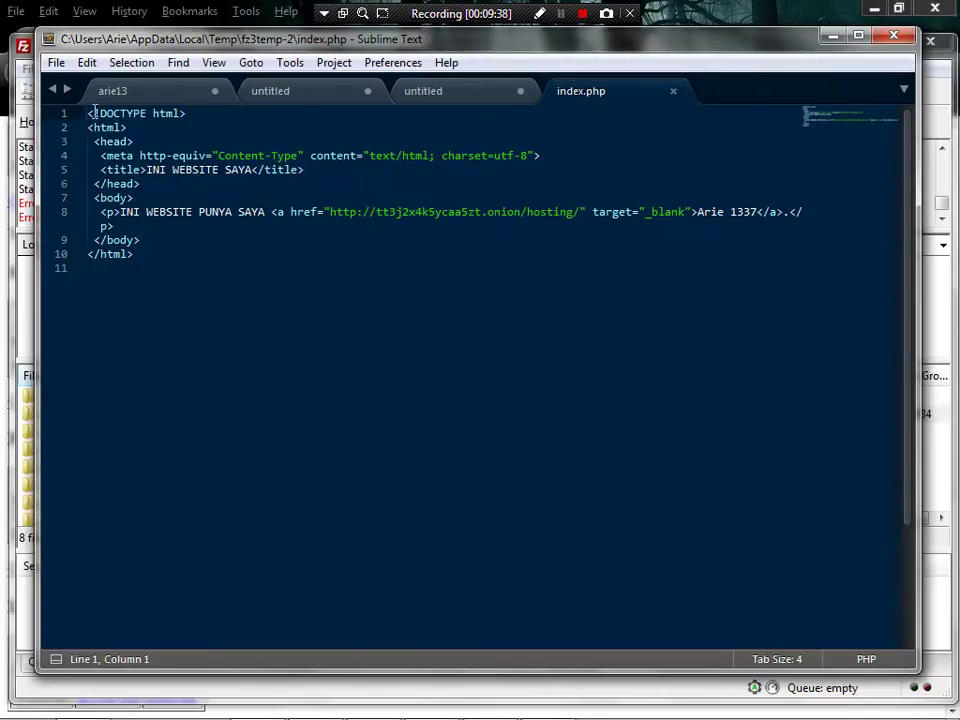
pyautogui.click(57, 62)
pyautogui.click(124, 208)
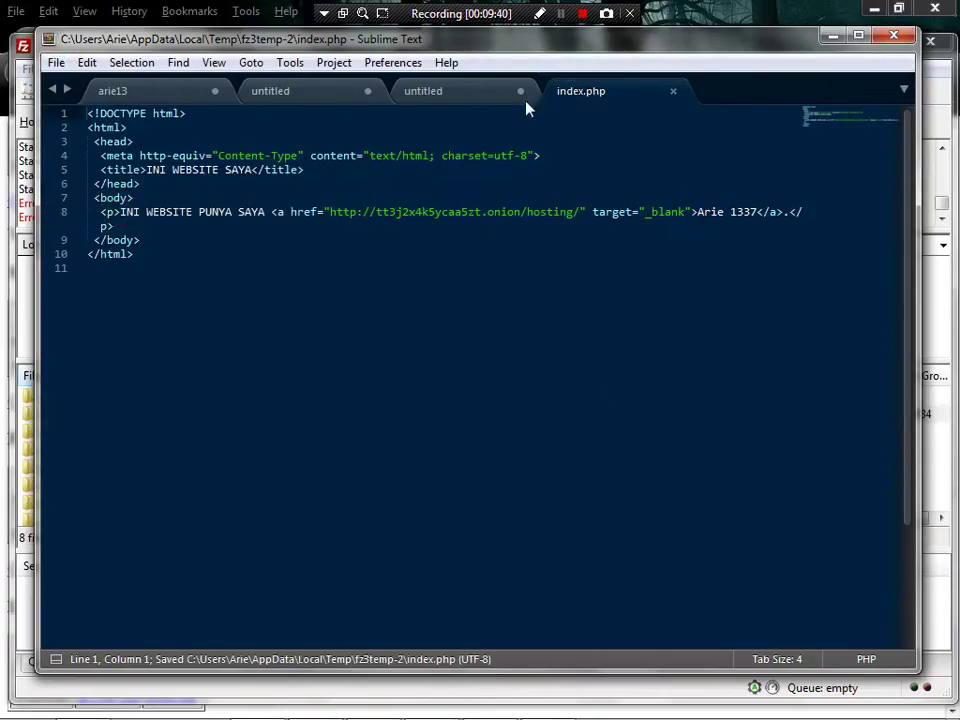
# - Close Sublime Text, accept uploading index.php back to /www, and view the queued upload
pyautogui.click(673, 91)
pyautogui.click(893, 36)
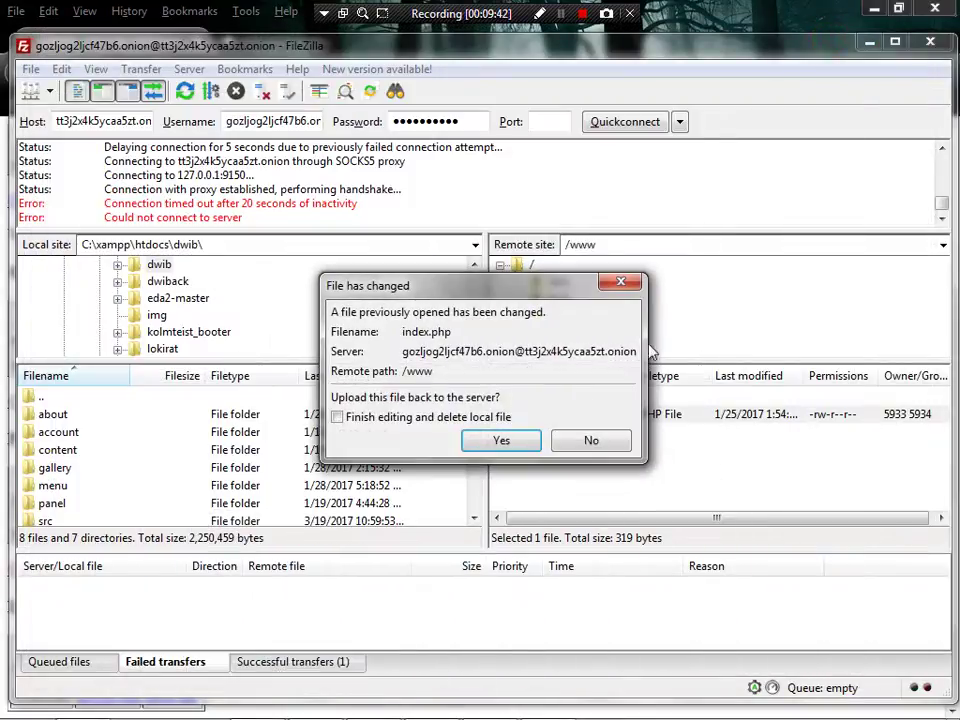
pyautogui.click(500, 440)
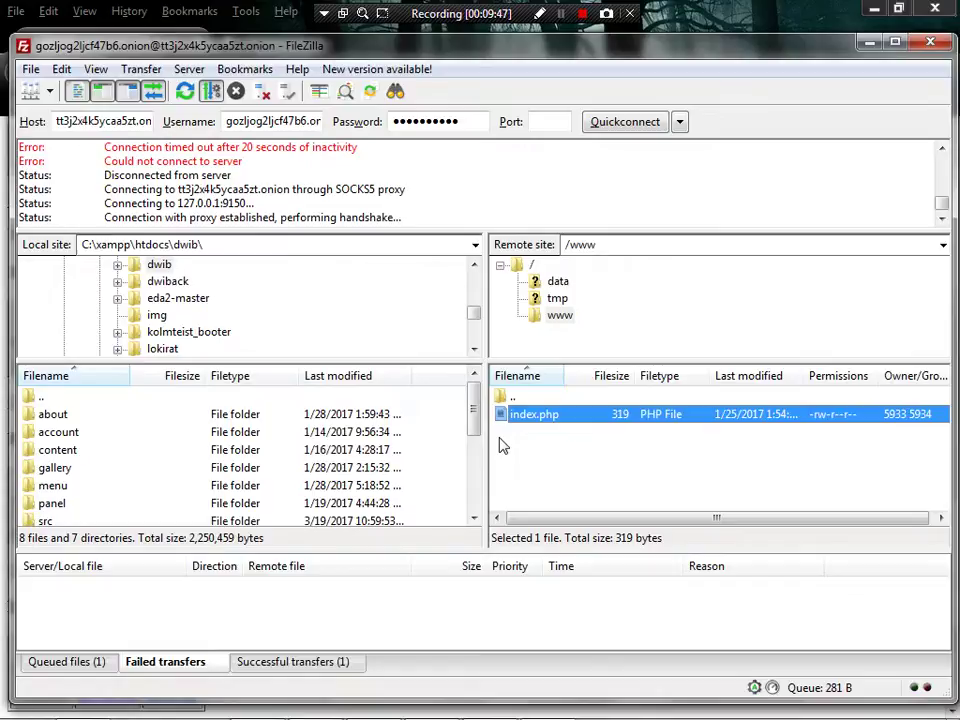
pyautogui.click(88, 666)
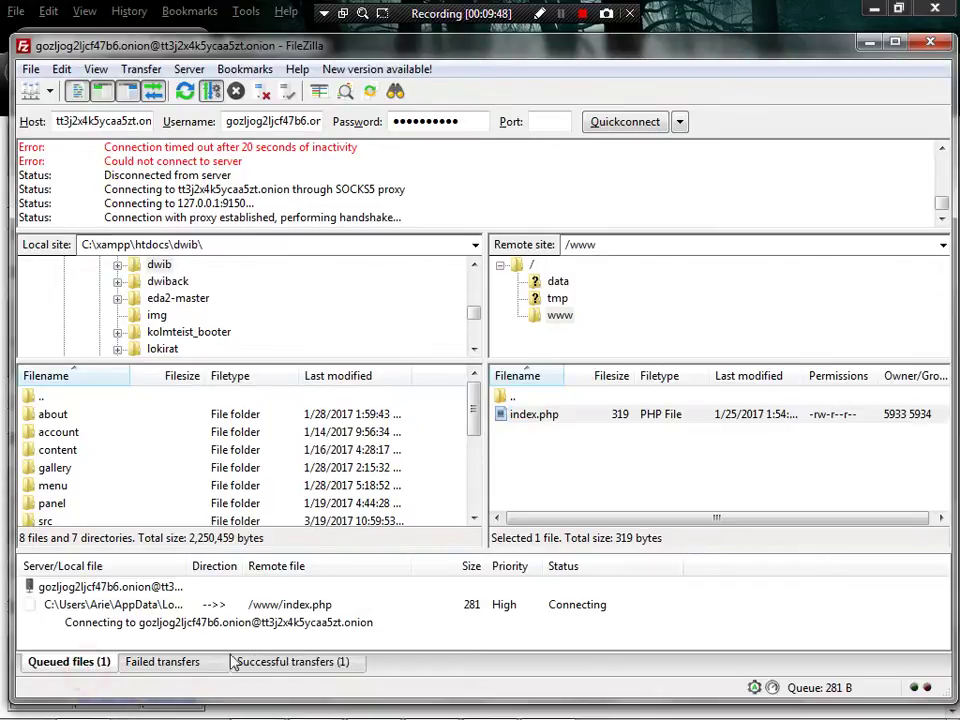
pyautogui.moveTo(625, 700)
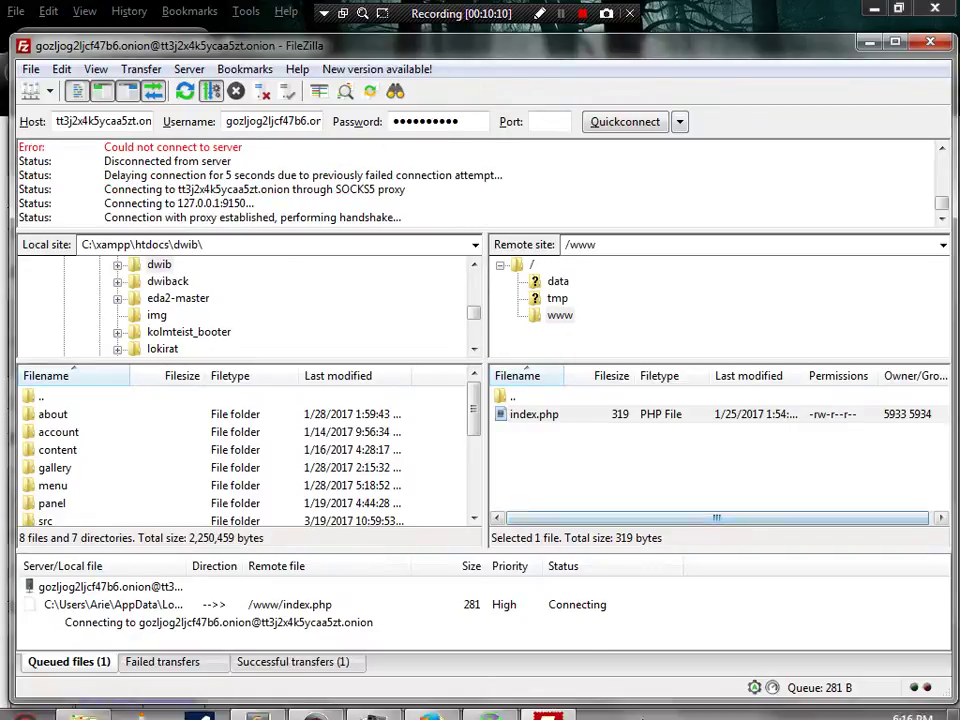
pyautogui.moveTo(733, 712)
pyautogui.click(797, 702)
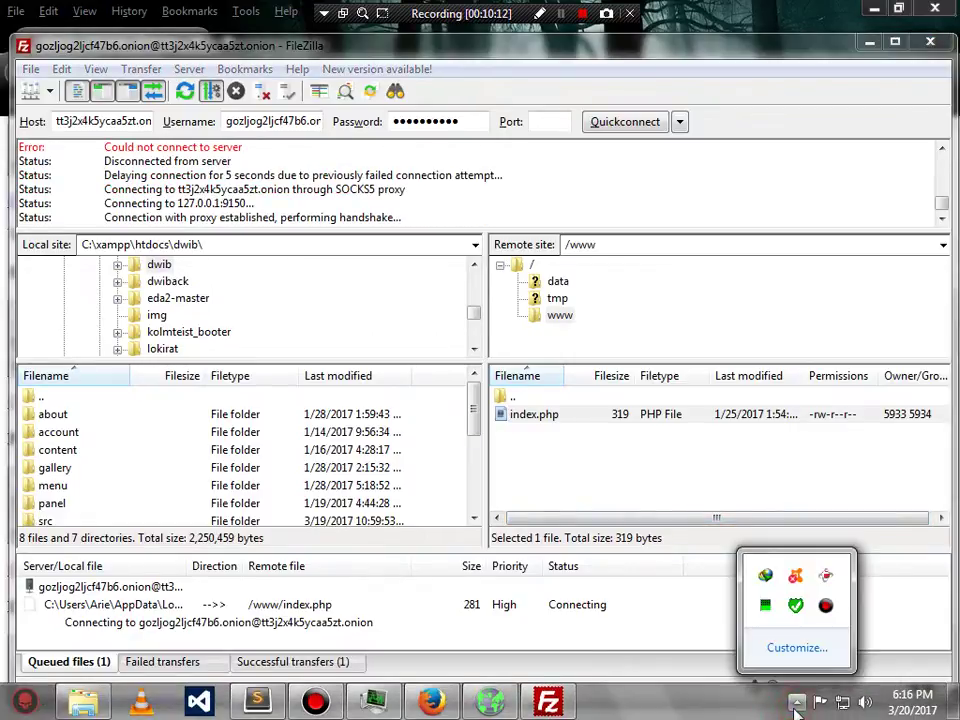
pyautogui.click(797, 702)
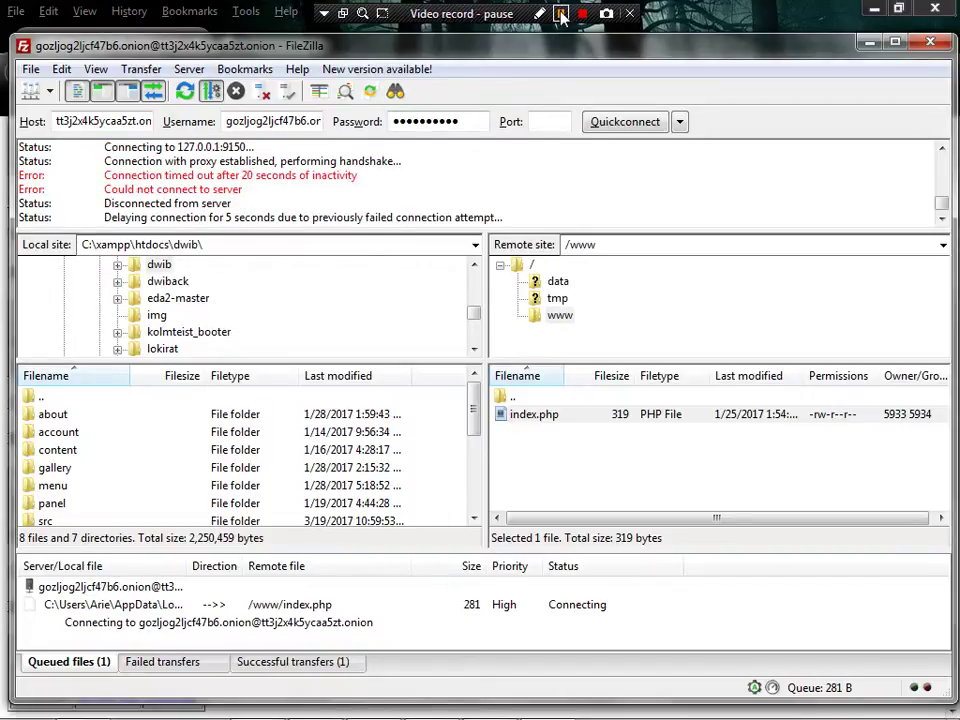
# - Reopen the local copy of remote index.php via View/Edit and save it in Sublime Text
pyautogui.click(561, 16)
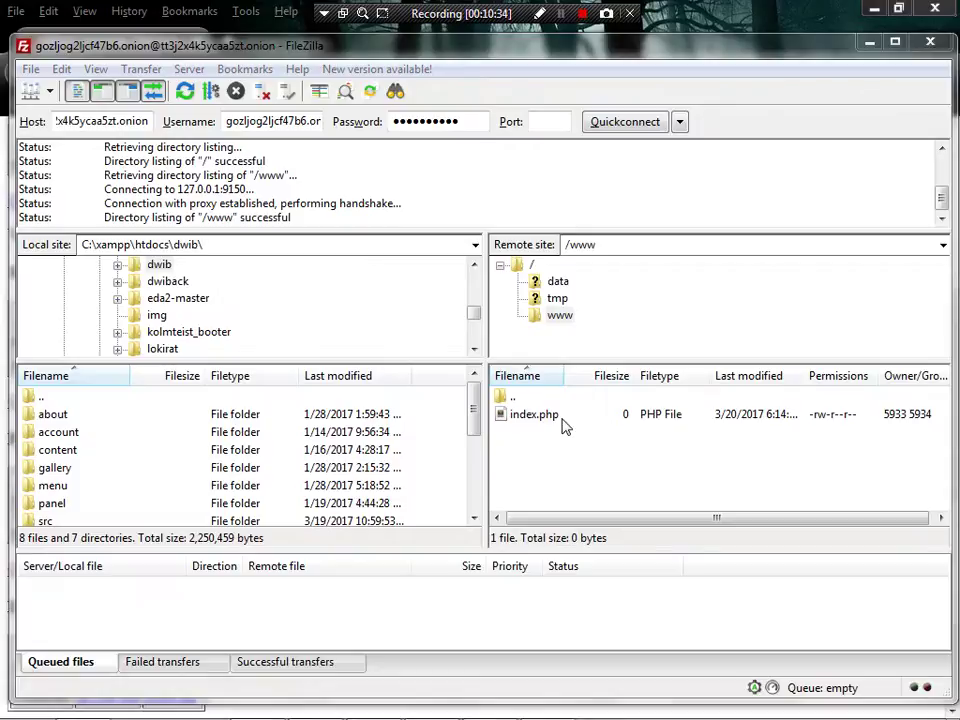
pyautogui.rightClick(562, 419)
pyautogui.click(606, 474)
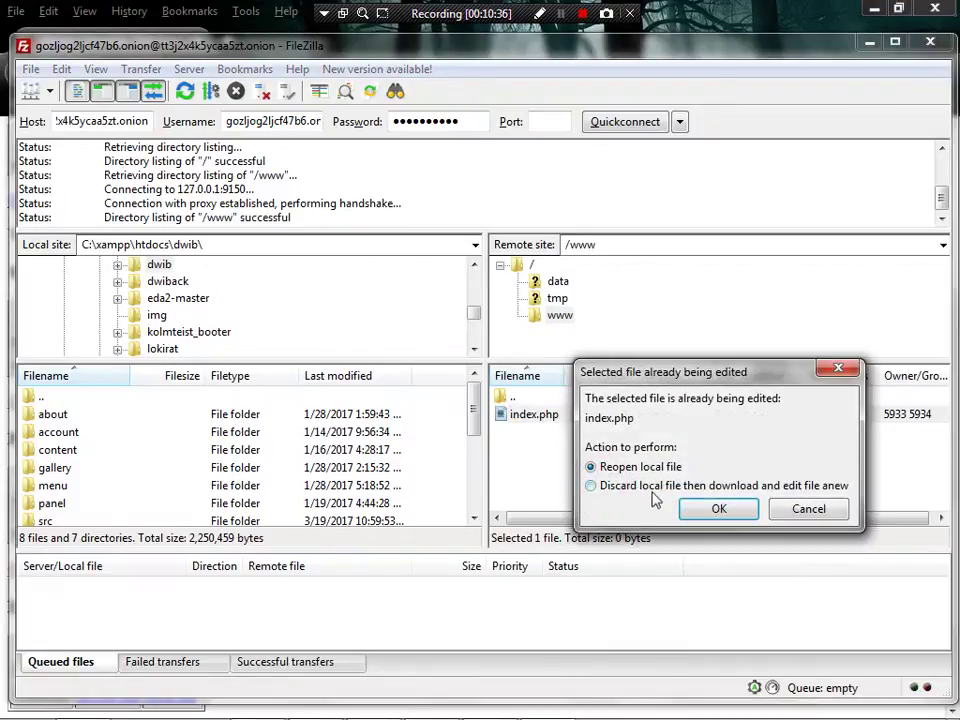
pyautogui.click(714, 509)
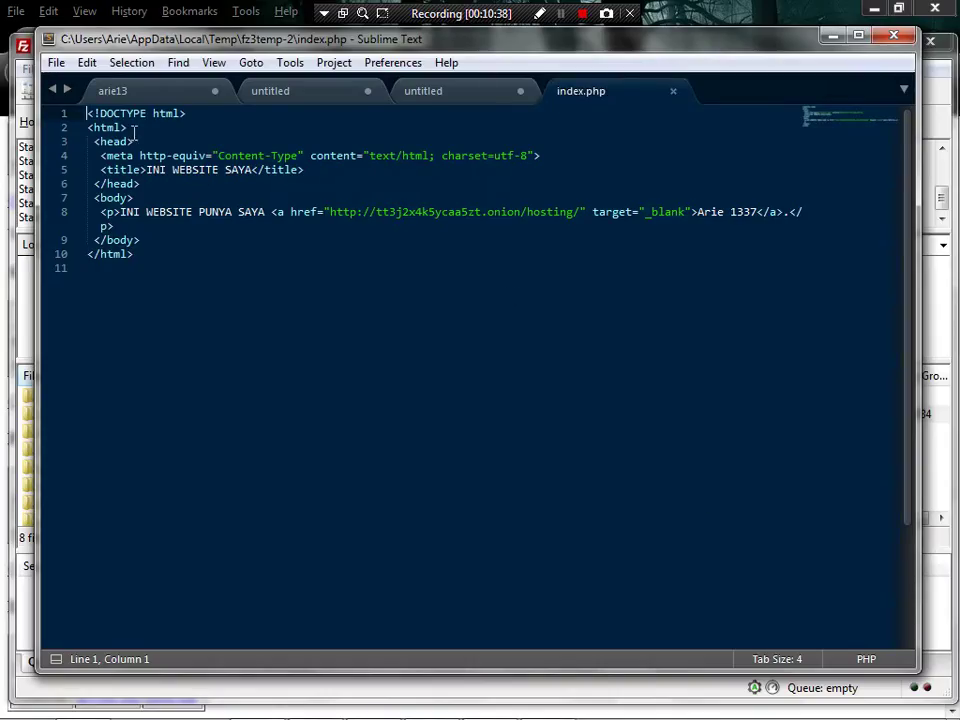
pyautogui.click(57, 62)
pyautogui.click(120, 216)
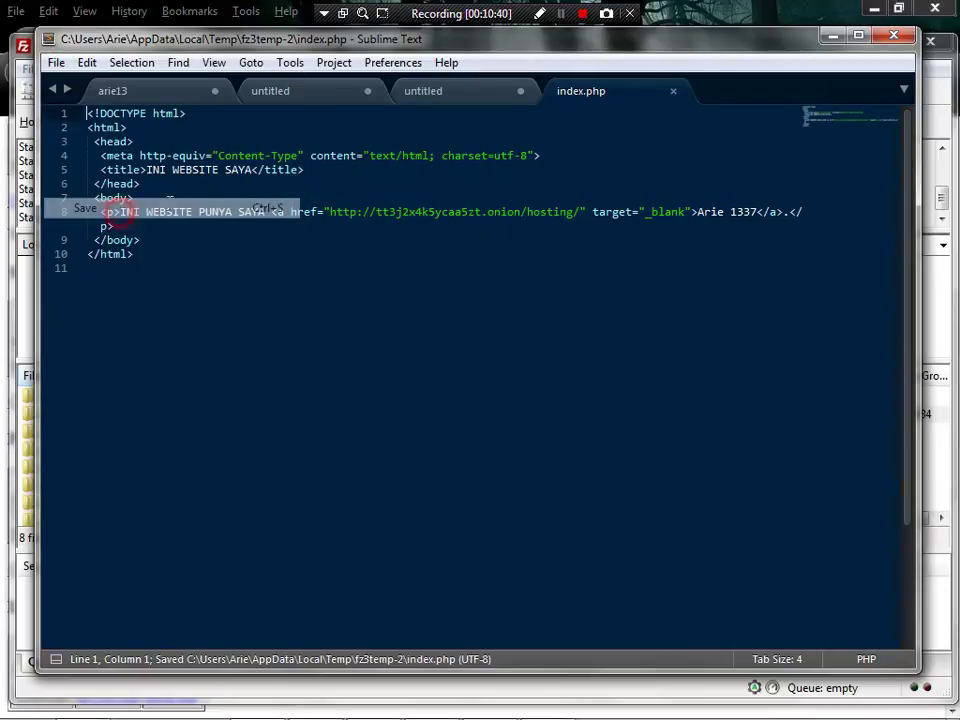
pyautogui.click(673, 91)
pyautogui.click(833, 36)
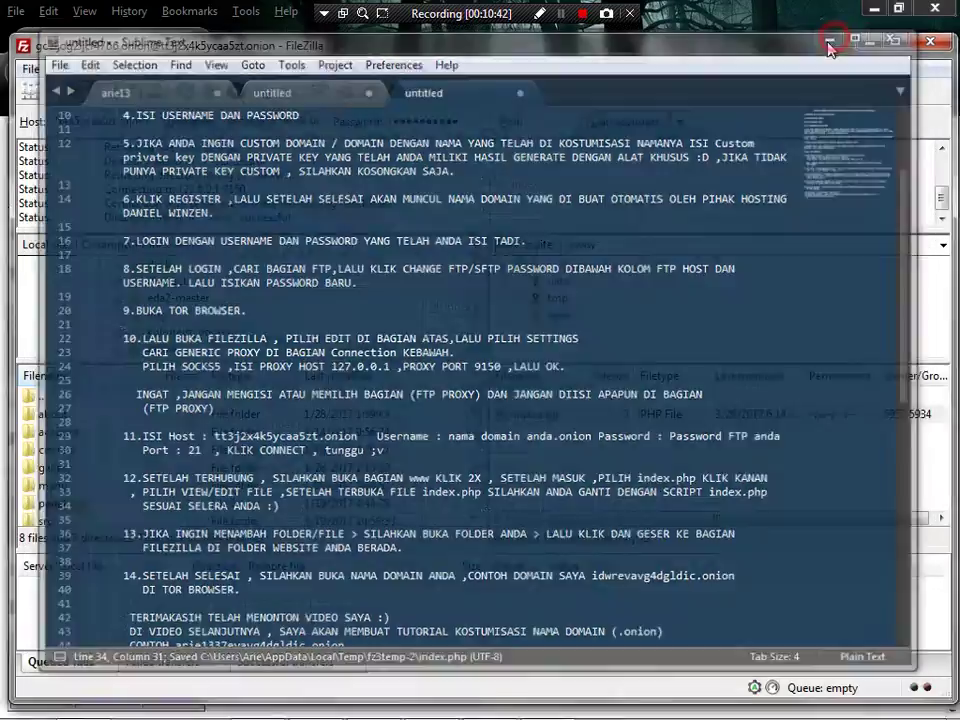
pyautogui.click(502, 440)
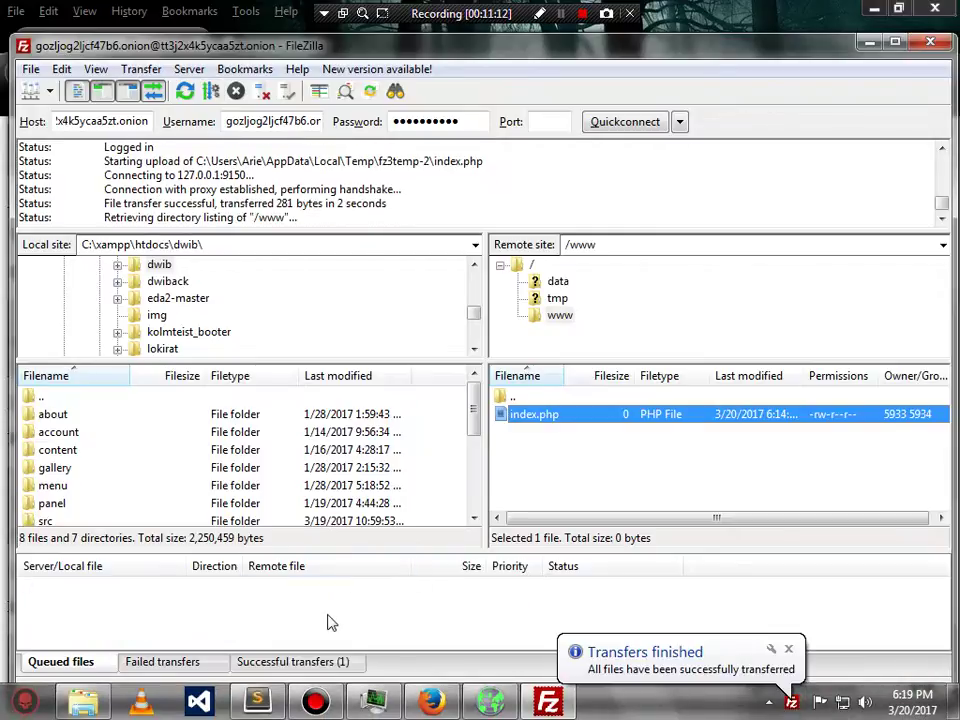
# - Dismiss the finished notice and confirm remote index.php now shows 281 bytes, modified 6:19
pyautogui.click(788, 649)
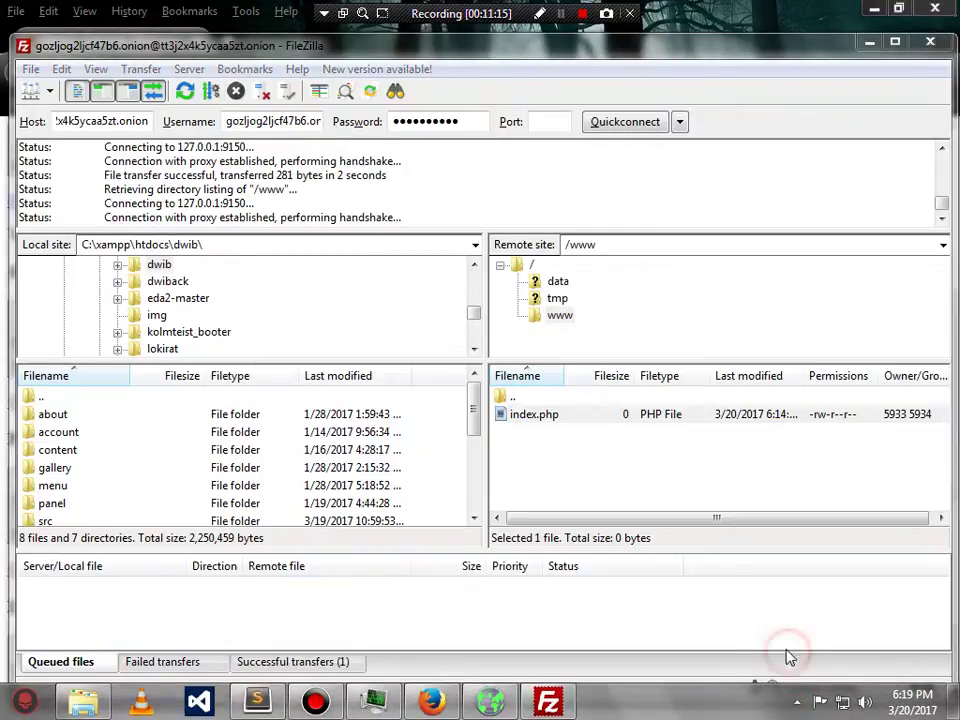
pyautogui.click(568, 424)
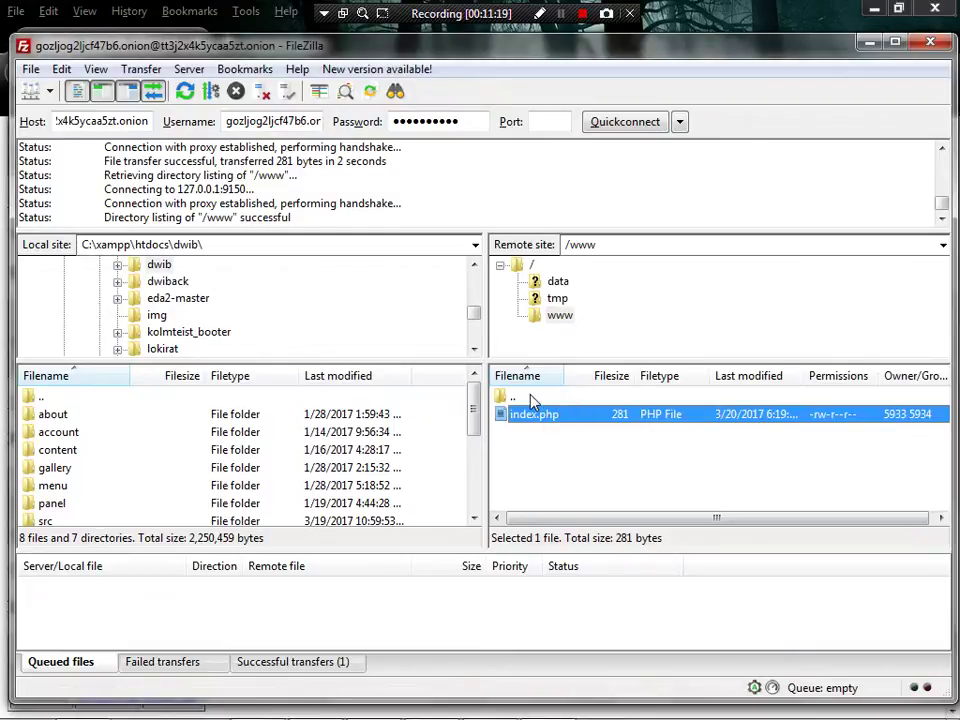
pyautogui.moveTo(335, 707)
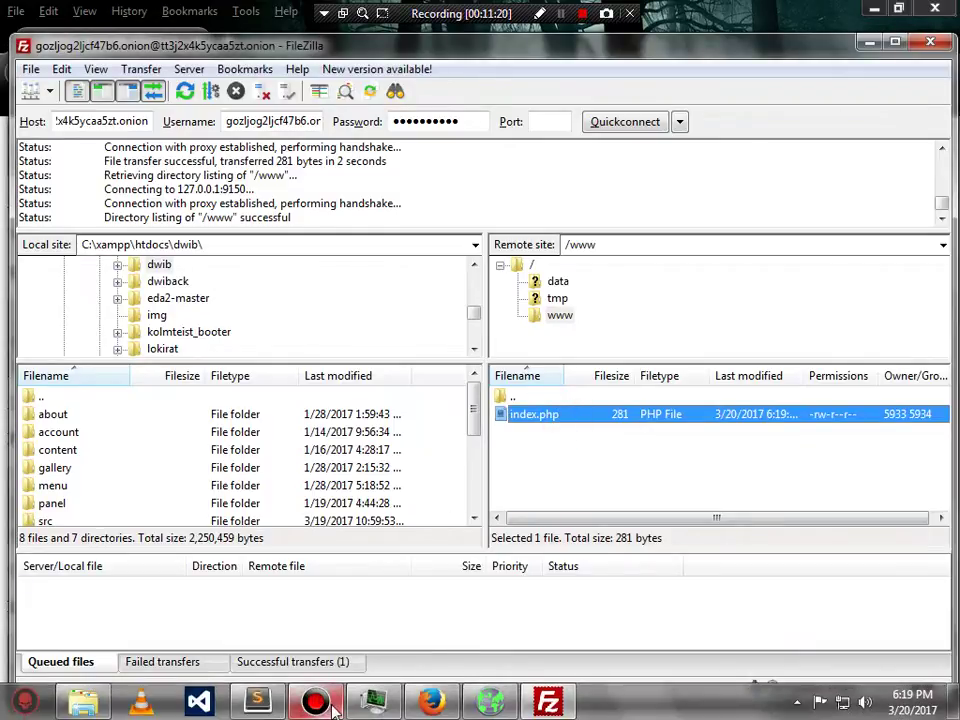
pyautogui.click(257, 702)
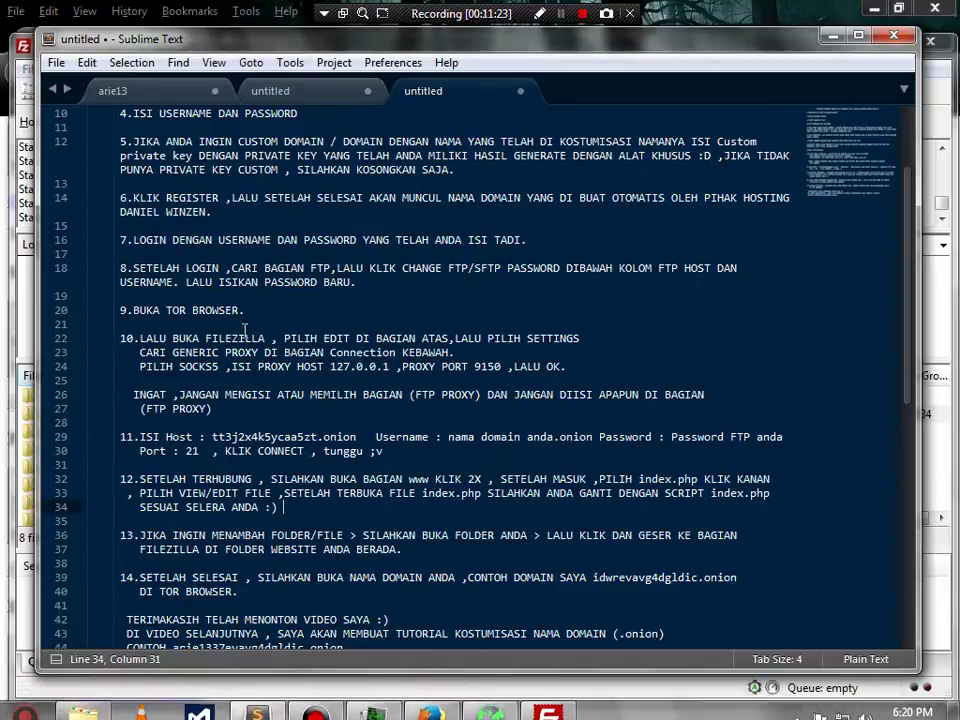
pyautogui.scroll(-4, 287, 355)
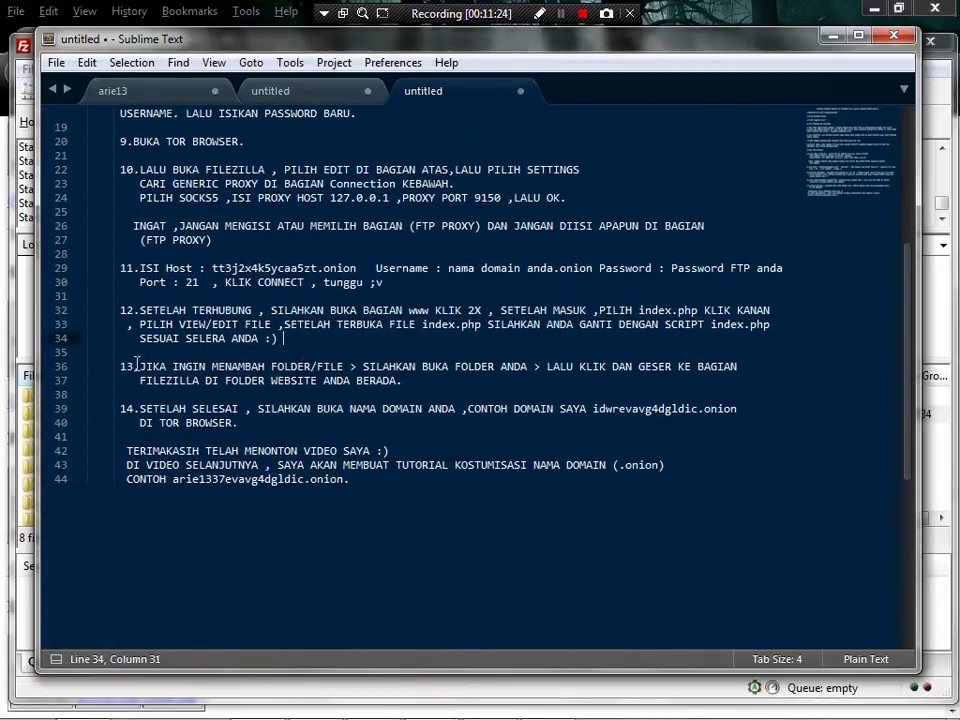
pyautogui.moveTo(138, 366); pyautogui.dragTo(413, 383)
pyautogui.click(408, 388)
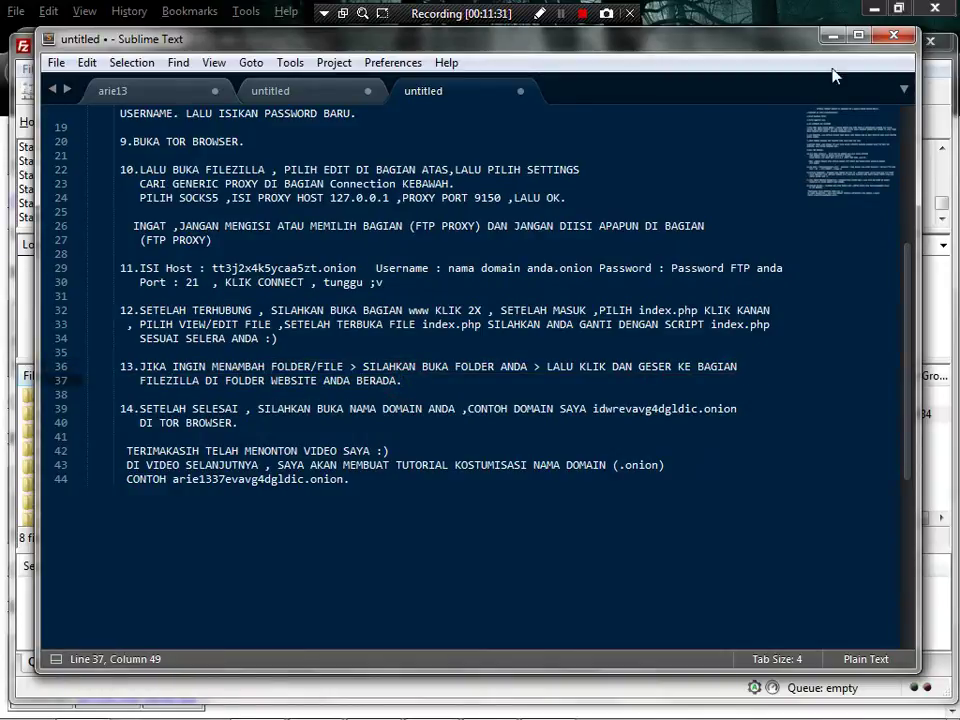
pyautogui.click(838, 37)
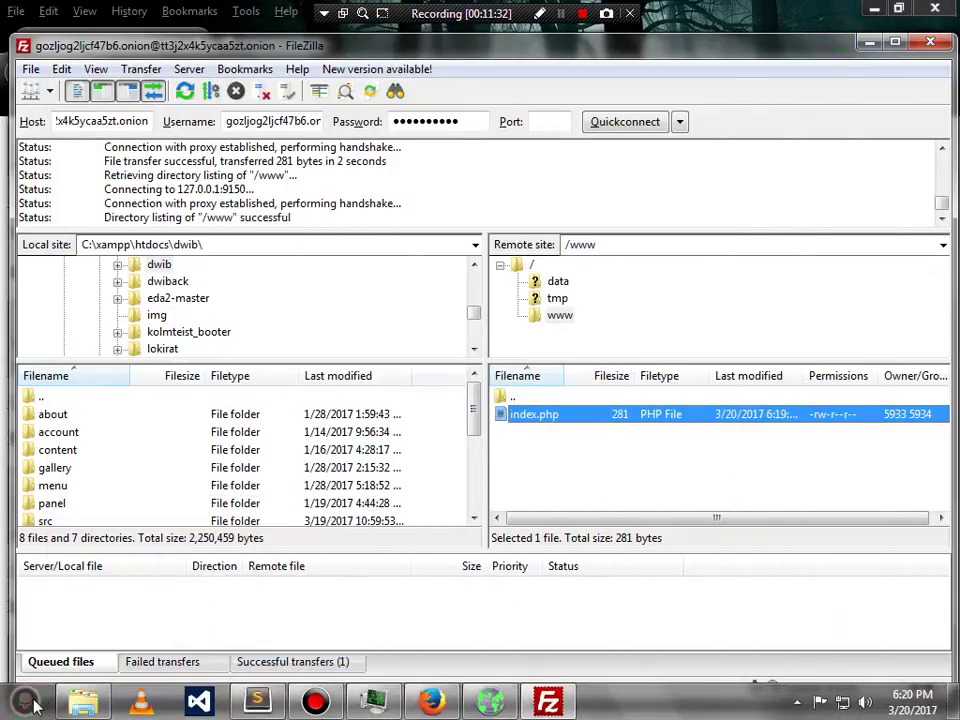
# - Find the picture via Start menu search and drag it into FileZilla's remote /www list to upload
pyautogui.click(28, 704)
pyautogui.write('HI KEVIN')
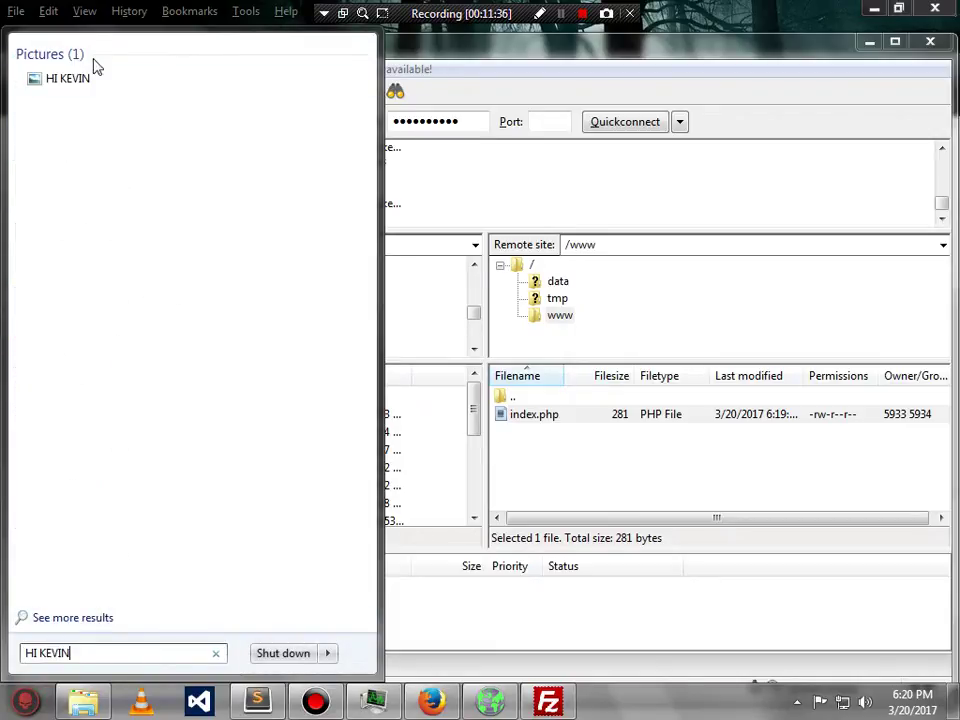
pyautogui.moveTo(94, 77); pyautogui.dragTo(632, 454)
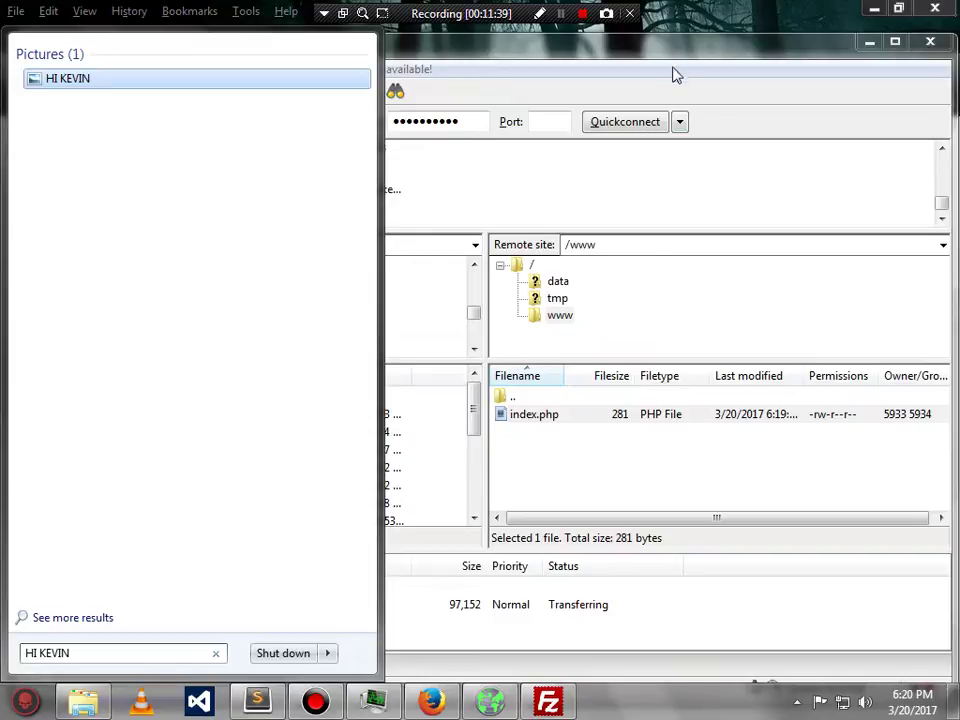
pyautogui.click(672, 50)
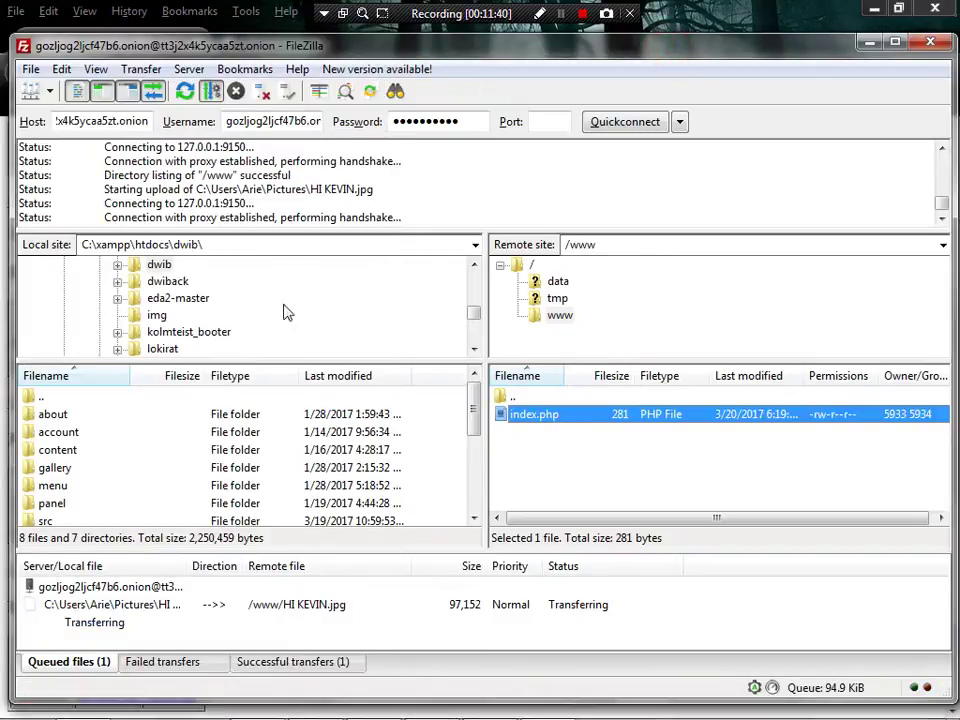
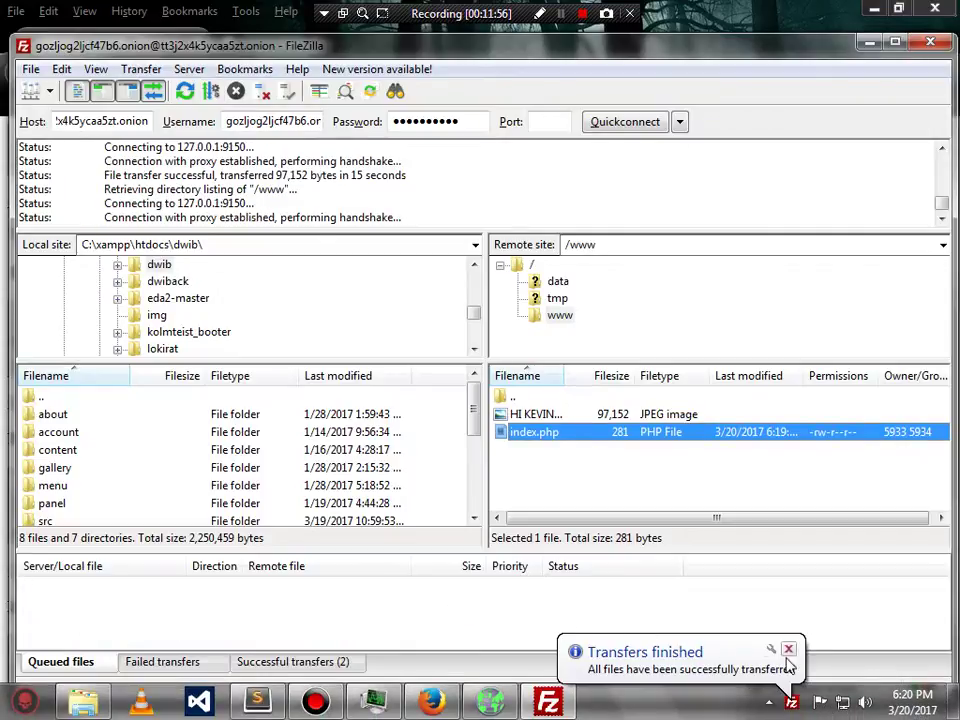
# - Dismiss the transfer notice and rename the remote image 'HI KEVIN.jpg' to 'hikevin.jpg'
pyautogui.click(788, 650)
pyautogui.rightClick(530, 413)
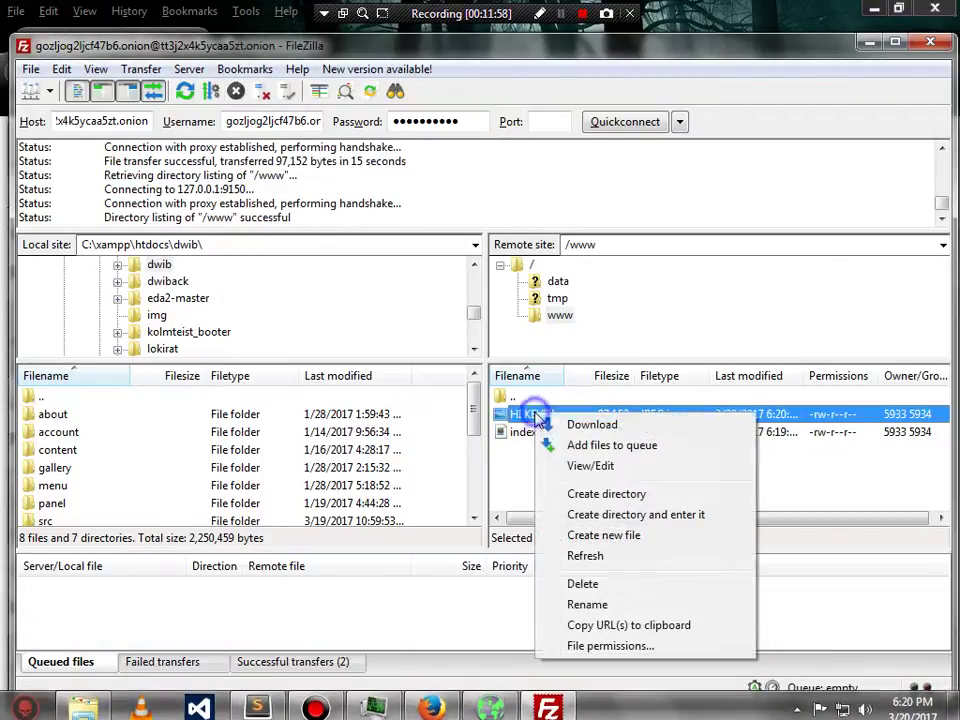
pyautogui.click(589, 605)
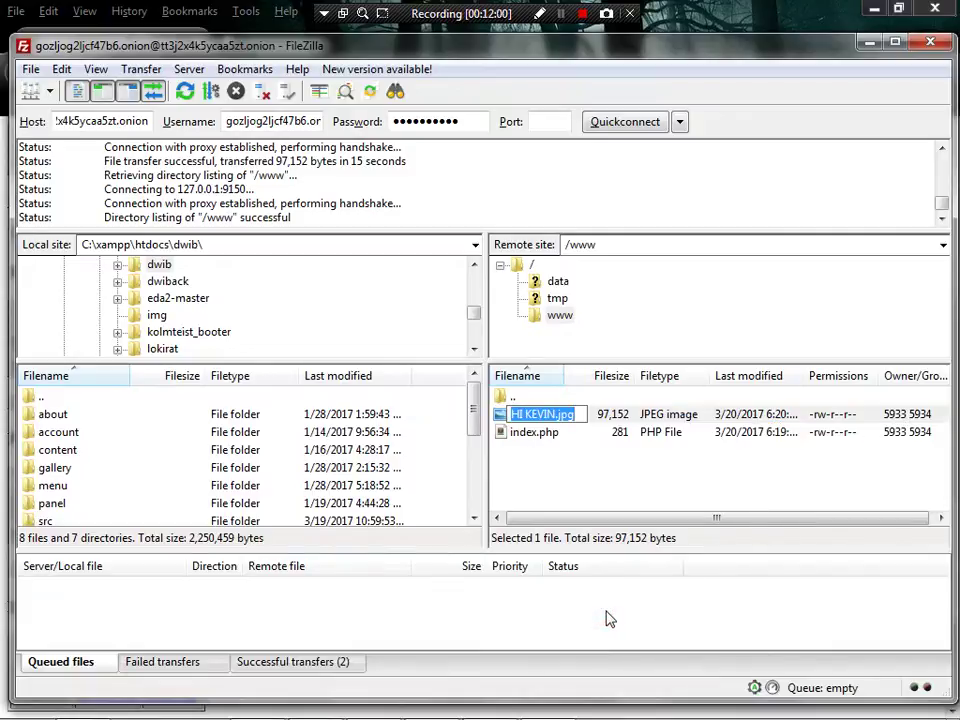
pyautogui.press('Right')
pyautogui.press('BackSpace')
pyautogui.write('IKEVI')
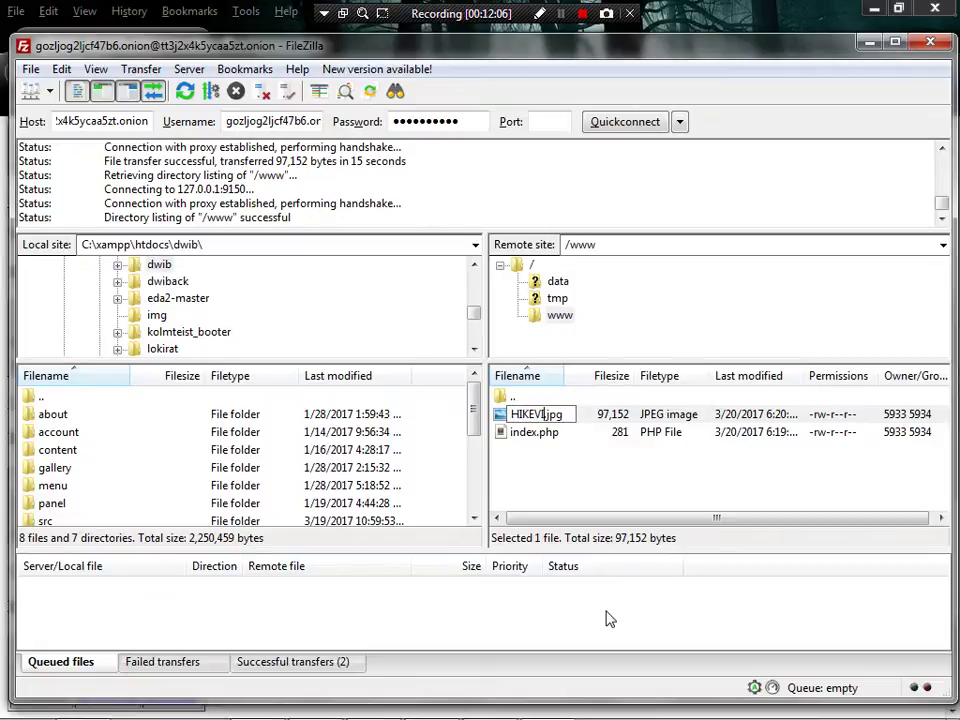
pyautogui.press('BackSpace')
pyautogui.press('BackSpace')
pyautogui.press('BackSpace')
pyautogui.press('BackSpace')
pyautogui.press('BackSpace')
pyautogui.press('BackSpace')
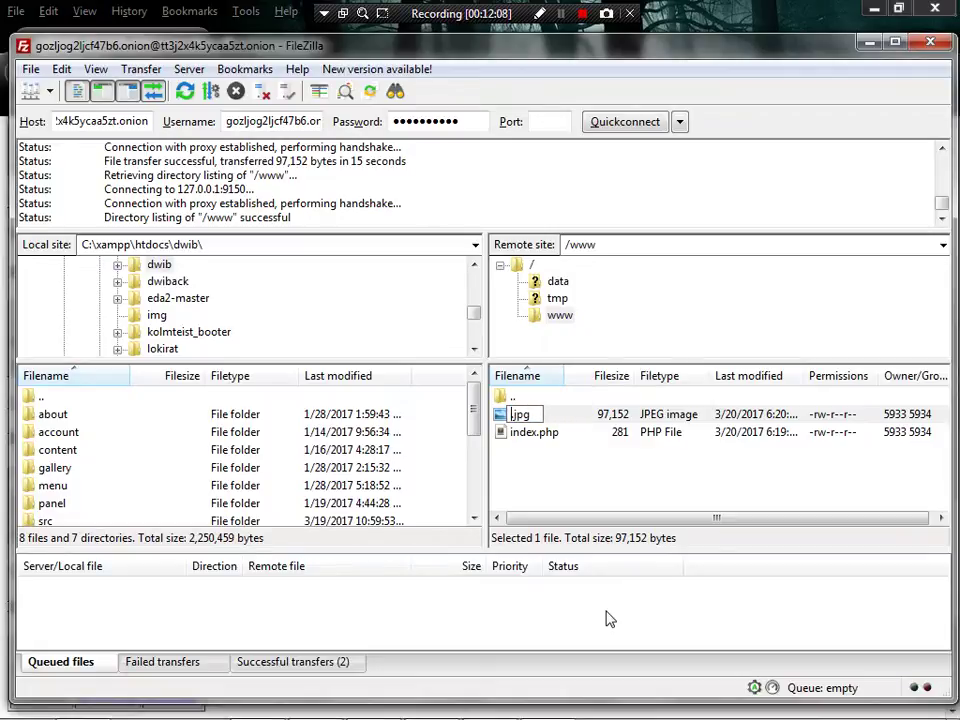
pyautogui.write('hikvein')
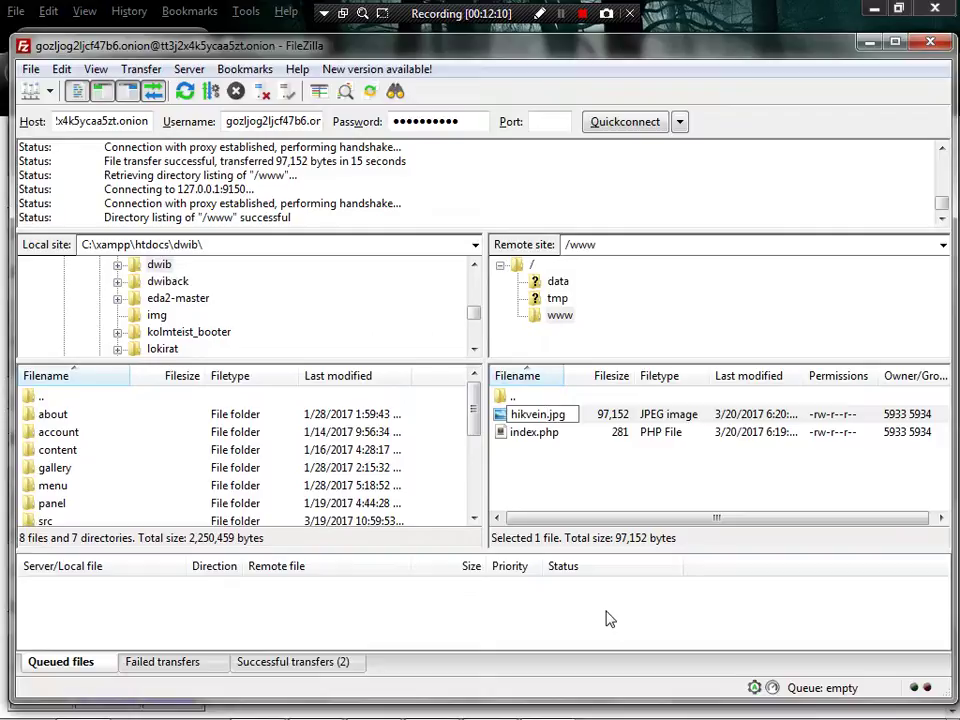
pyautogui.press('Left')
pyautogui.press('Left')
pyautogui.press('Left')
pyautogui.press('Left')
pyautogui.press('BackSpace')
pyautogui.press('BackSpace')
pyautogui.press('BackSpace')
pyautogui.press('BackSpace')
pyautogui.press('BackSpace')
pyautogui.write('kevin')
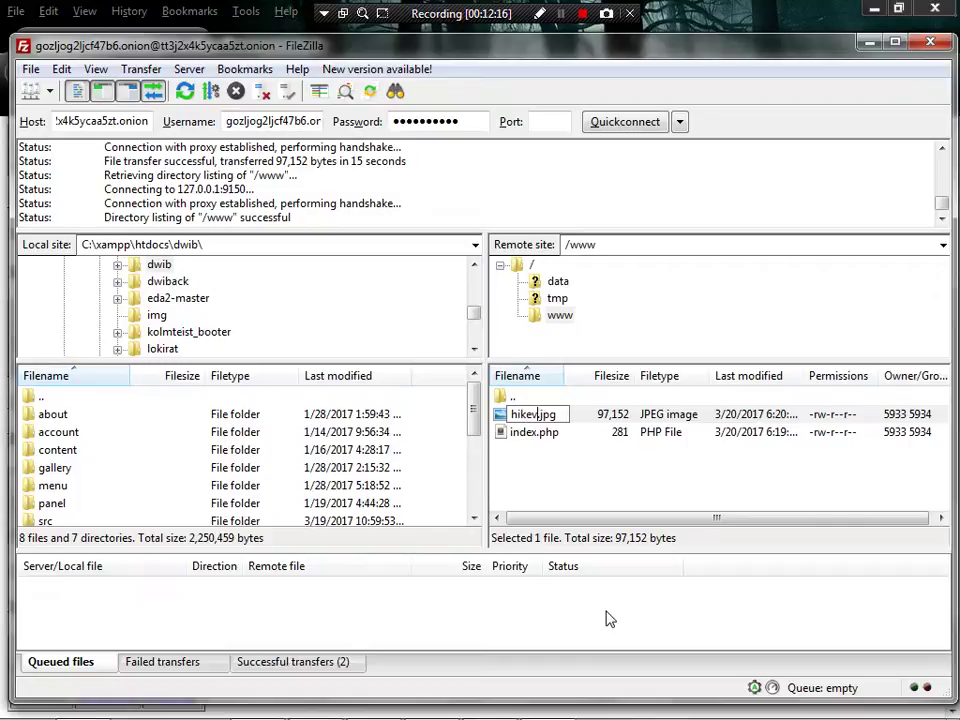
pyautogui.press('Return')
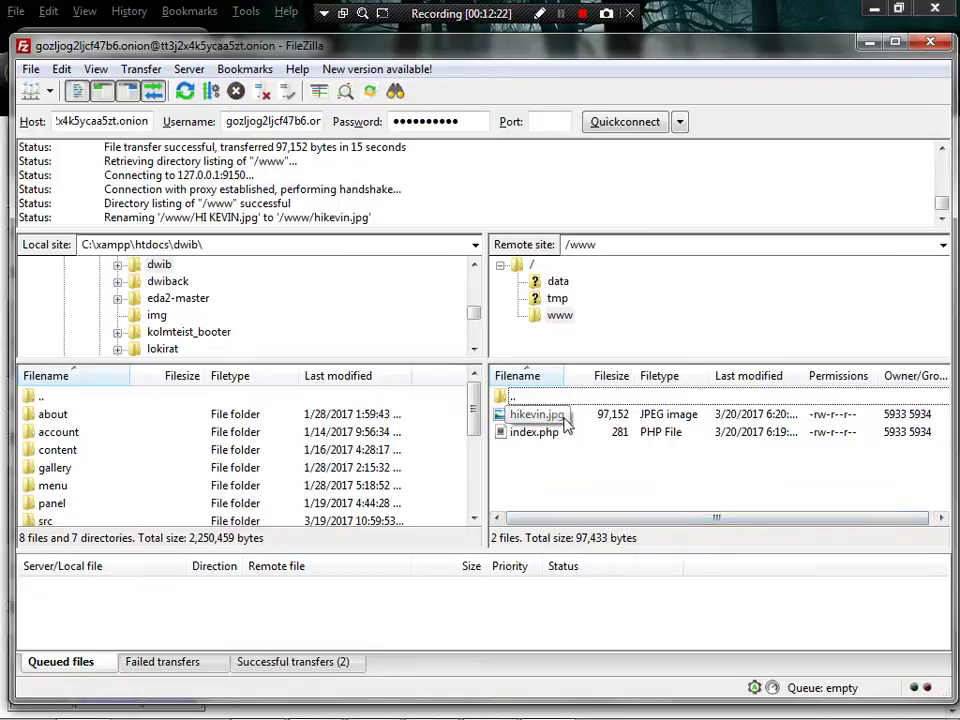
# - Move up from /www to the remote root listing data, tmp and www, then minimize FileZilla
pyautogui.click(526, 399)
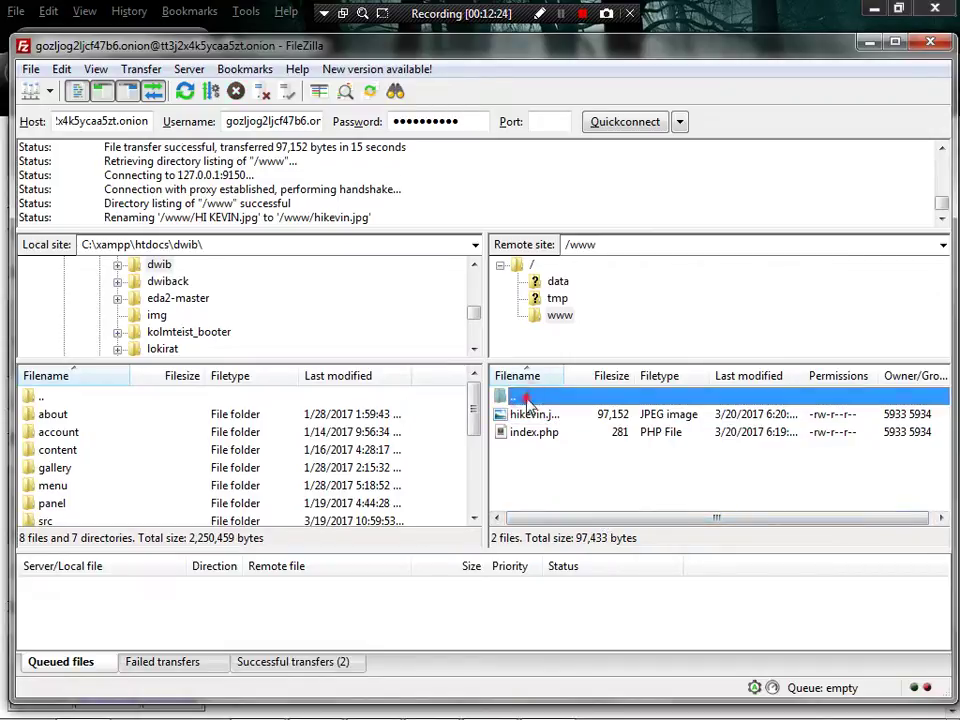
pyautogui.doubleClick(526, 399)
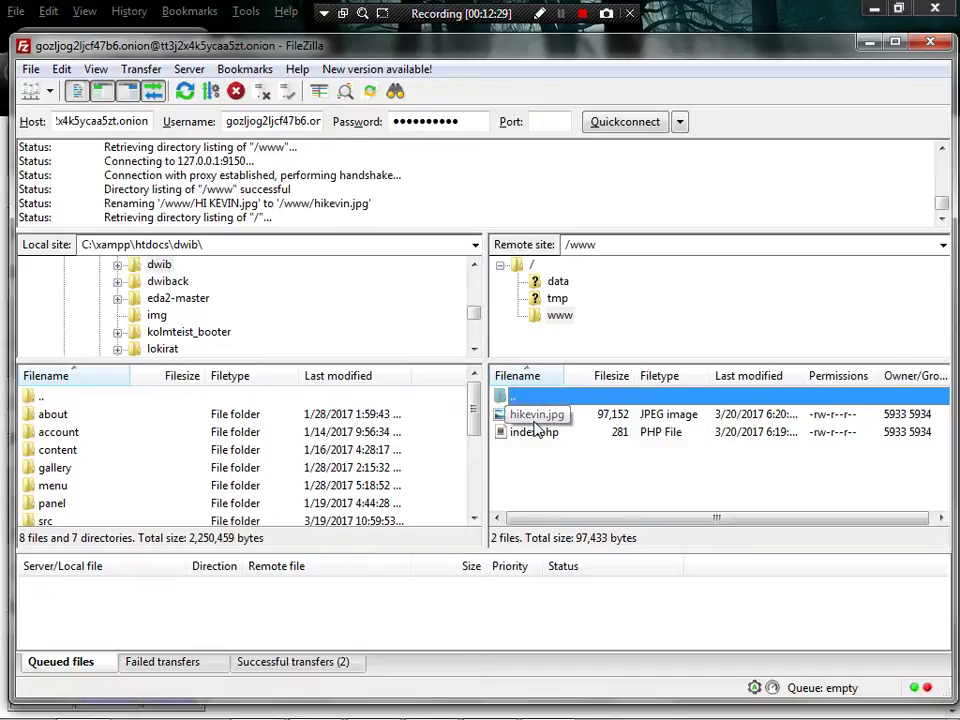
pyautogui.click(869, 43)
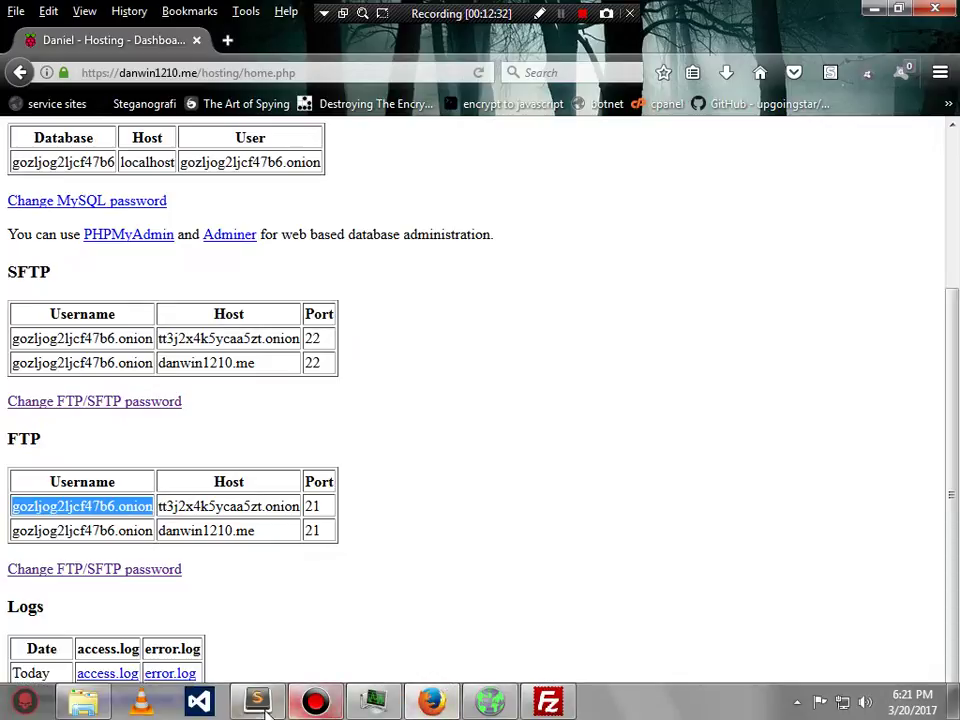
# - Bring up the Sublime Text notes, highlight step 14 on line 39, then return to the hosting page
pyautogui.click(264, 704)
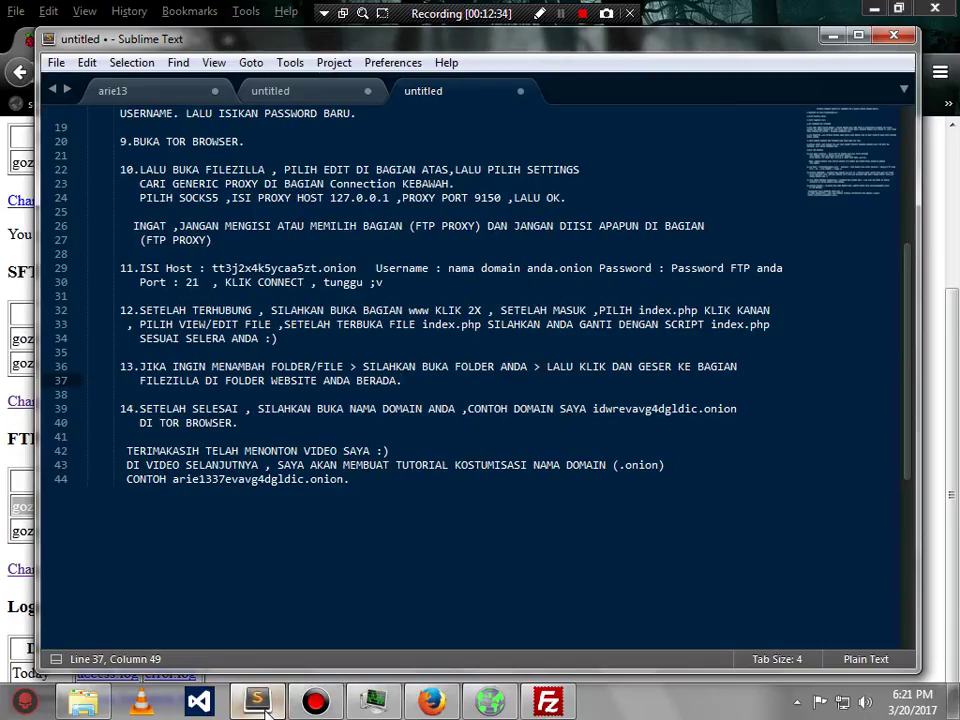
pyautogui.moveTo(141, 403); pyautogui.dragTo(240, 424)
pyautogui.click(246, 423)
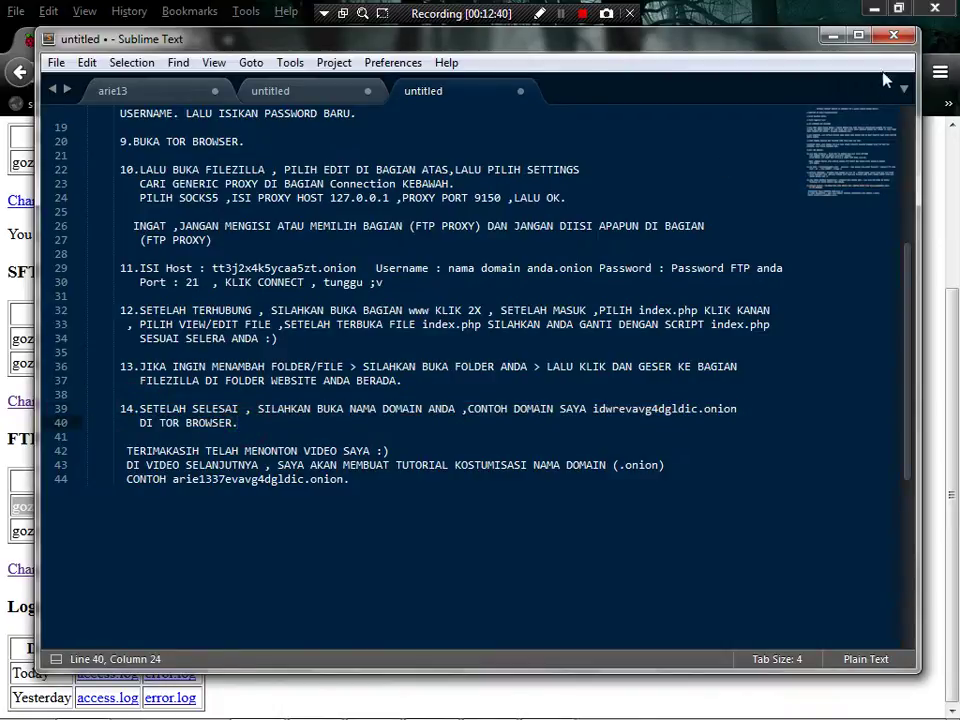
pyautogui.hotkey('alt', 'Tab')
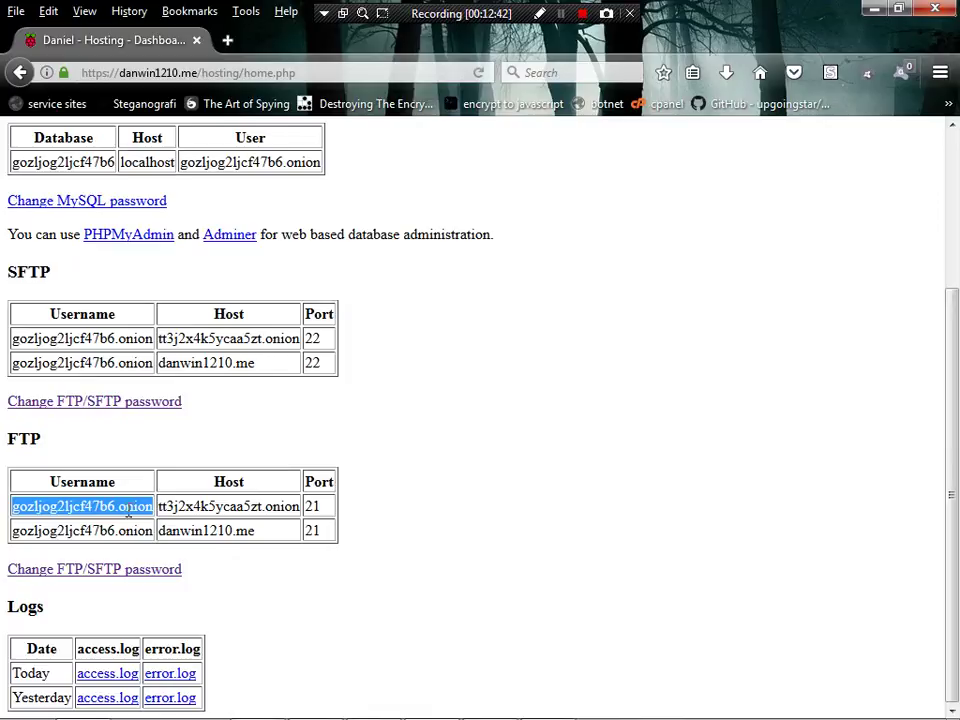
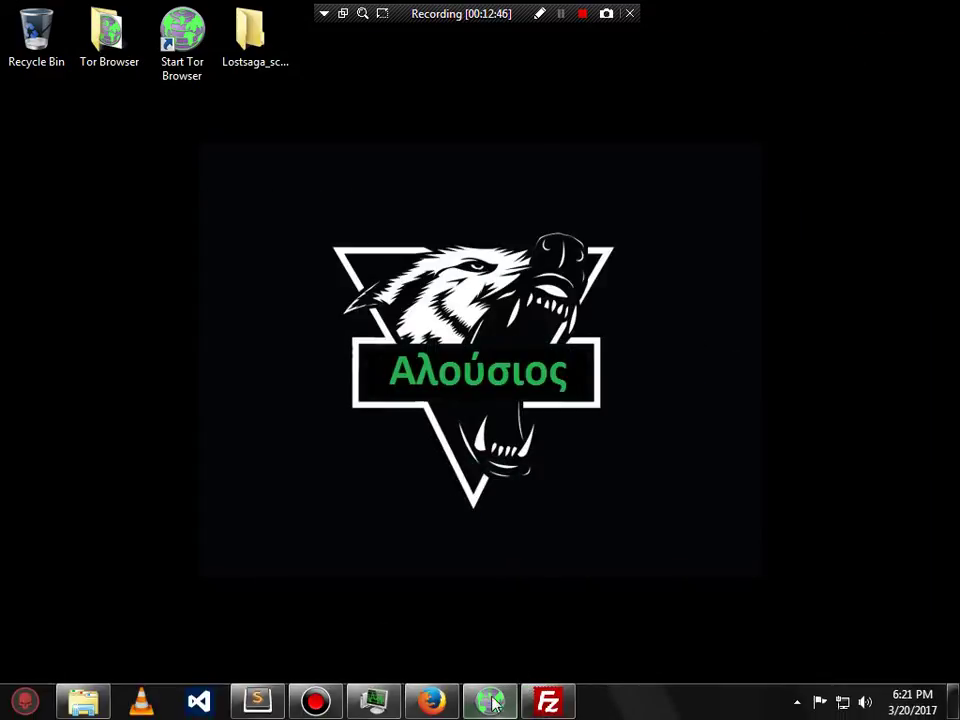
# - Open a new Tor Browser tab and paste the gozljog2ljcf47b6.onion address into it
pyautogui.click(489, 700)
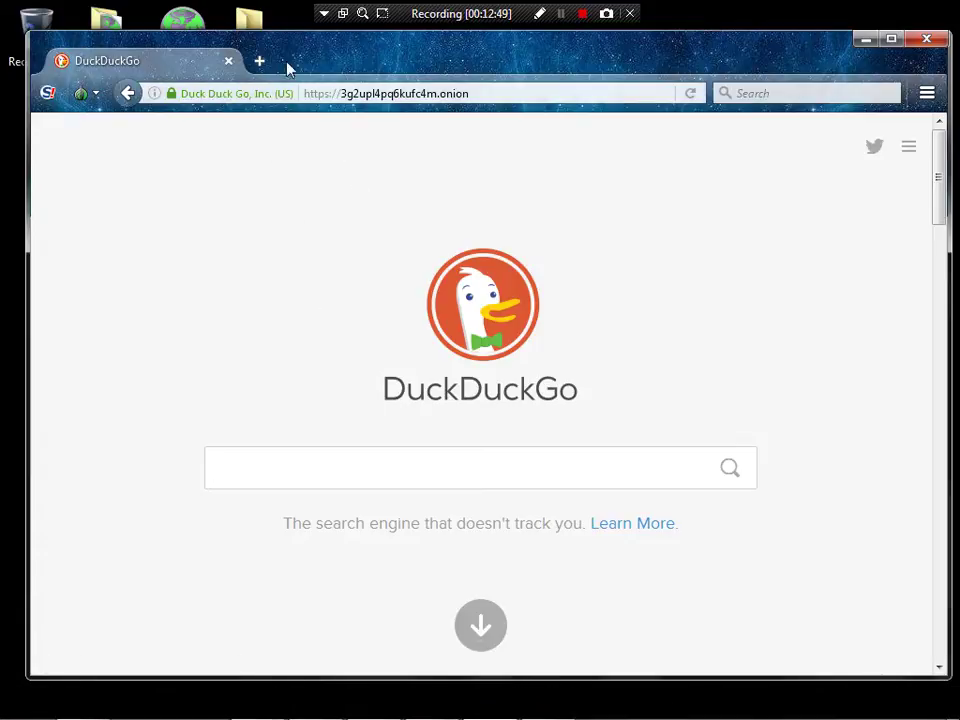
pyautogui.click(259, 61)
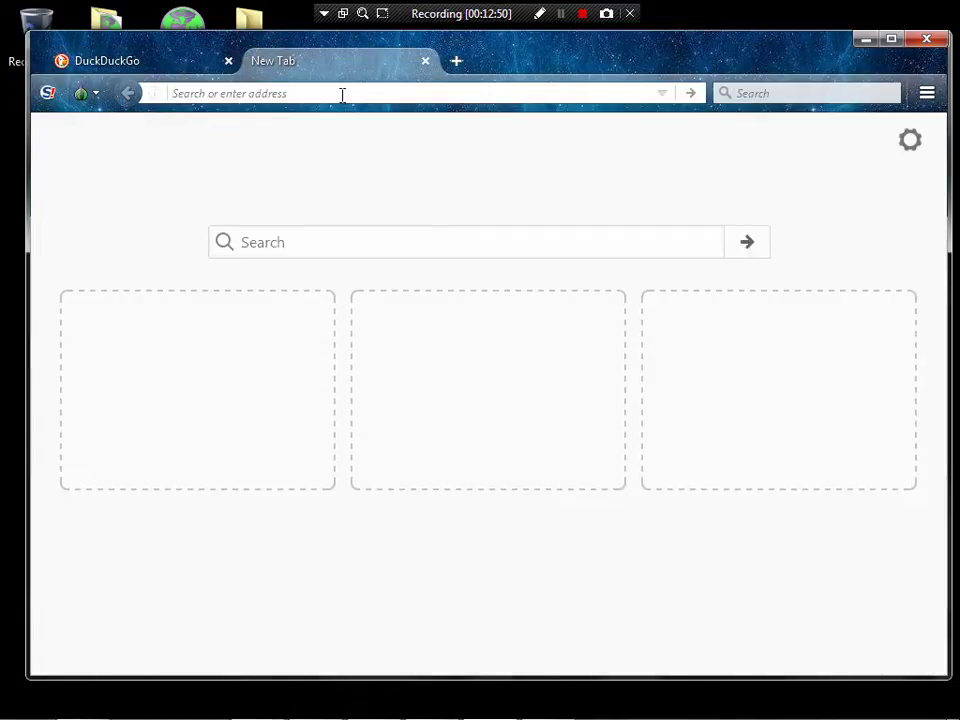
pyautogui.rightClick(342, 95)
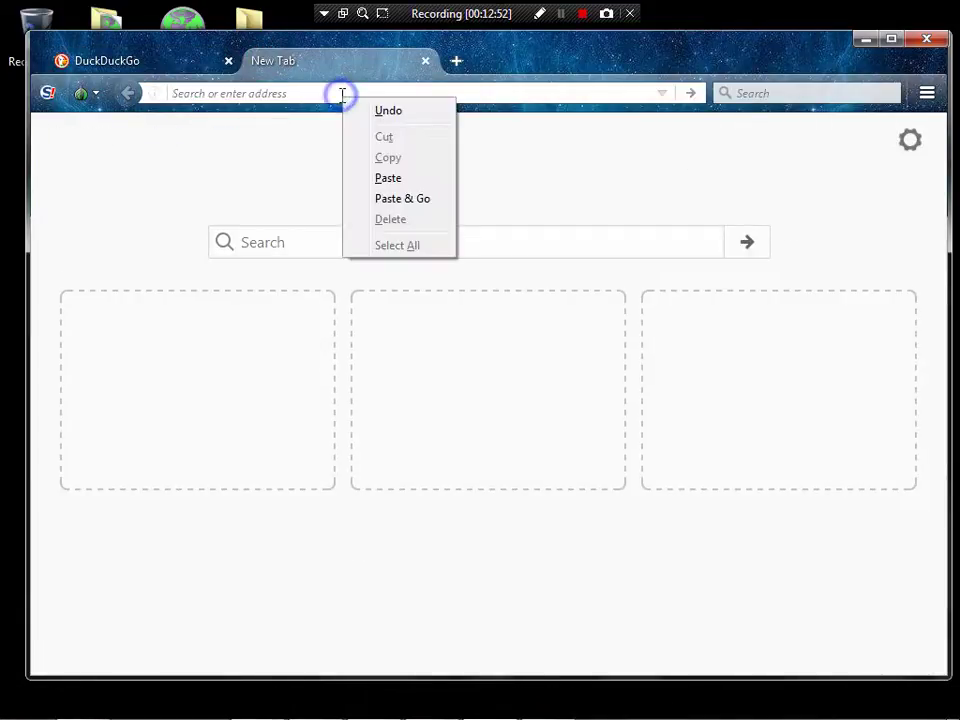
pyautogui.click(405, 180)
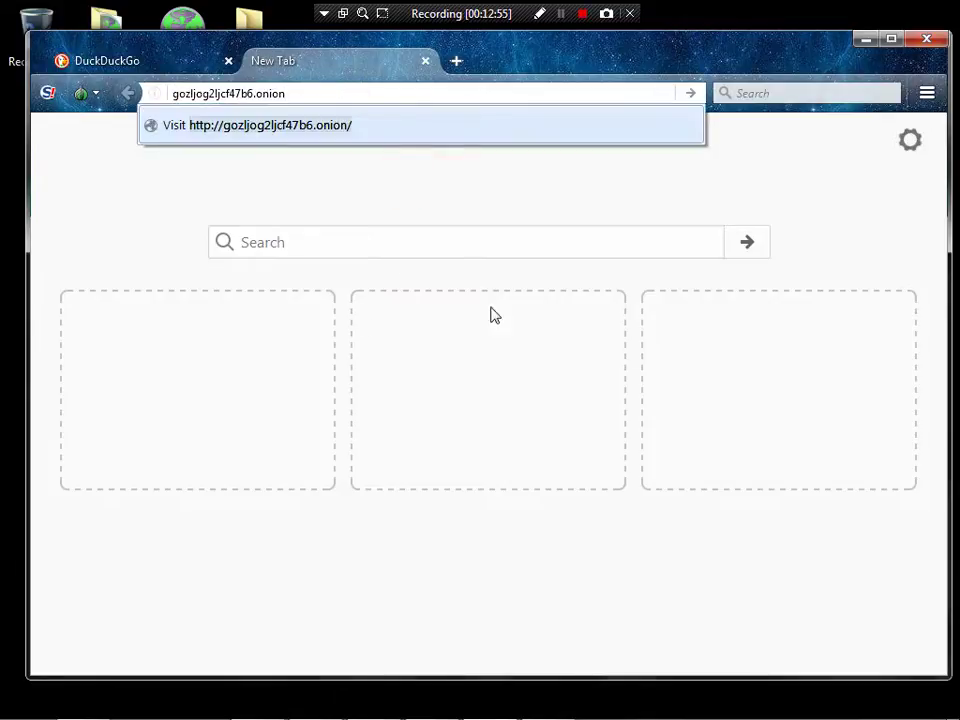
# - Clear the address field and paste the gozljog2ljcf47b6.onion address in again
pyautogui.click(323, 276)
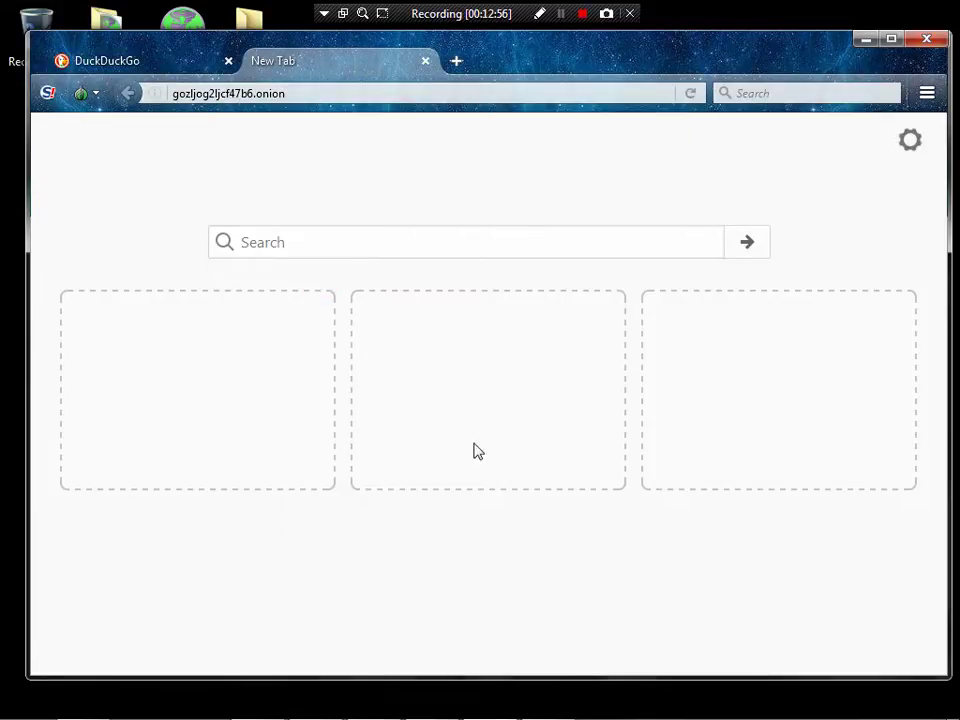
pyautogui.click(691, 94)
pyautogui.rightClick(291, 92)
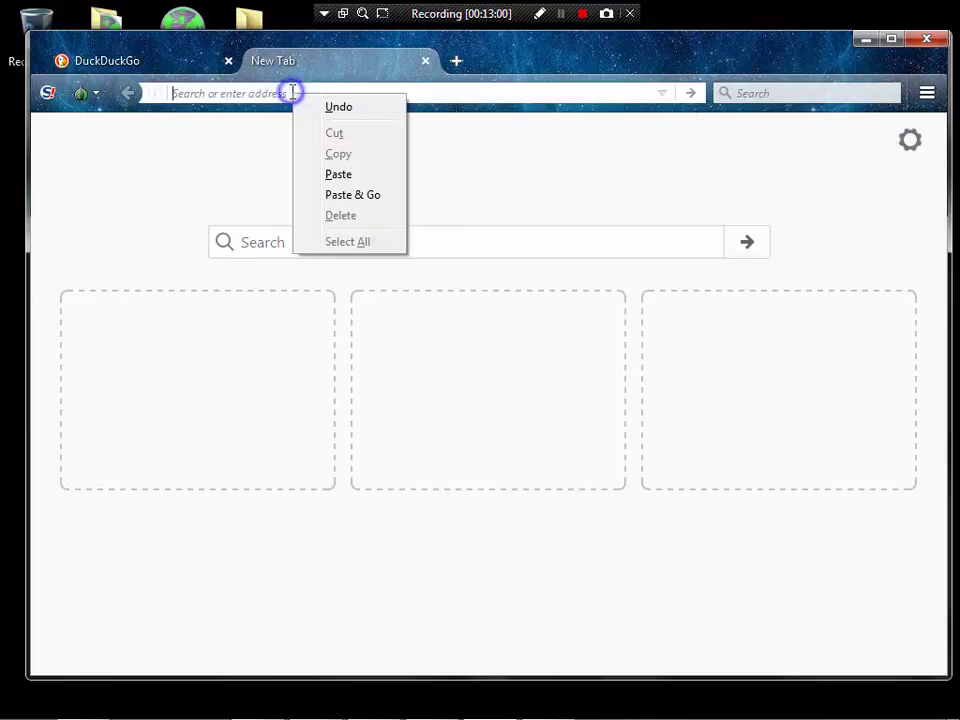
pyautogui.click(338, 174)
# - Load gozljog2ljcf47b6.onion and highlight its 'INI WEBSITE PUNYA SAYA' welcome text
pyautogui.press('Return')
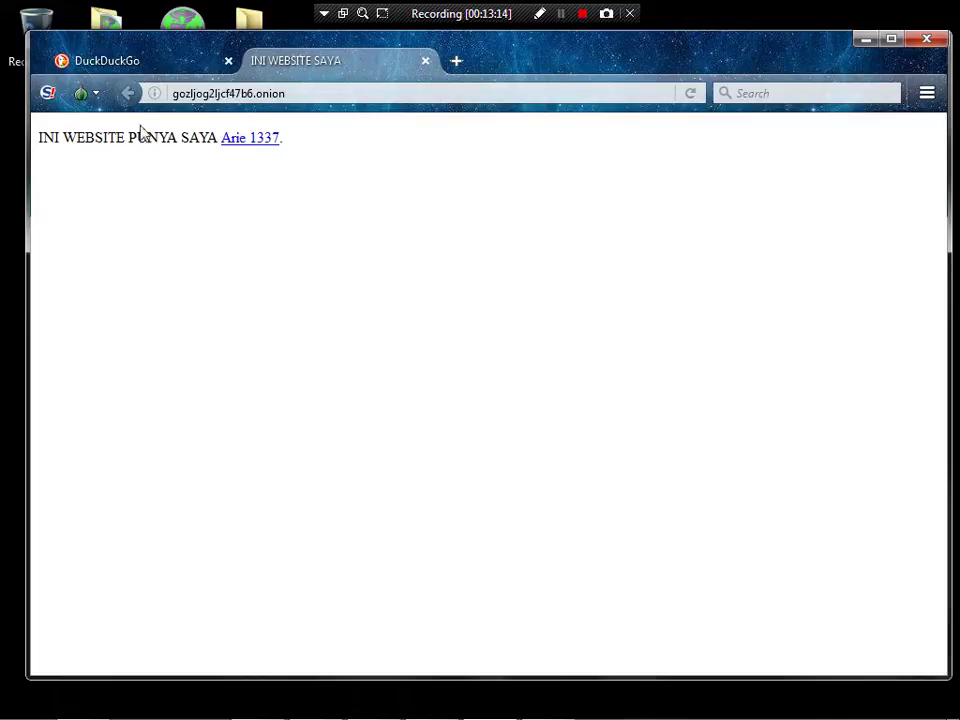
pyautogui.moveTo(39, 140); pyautogui.dragTo(304, 148)
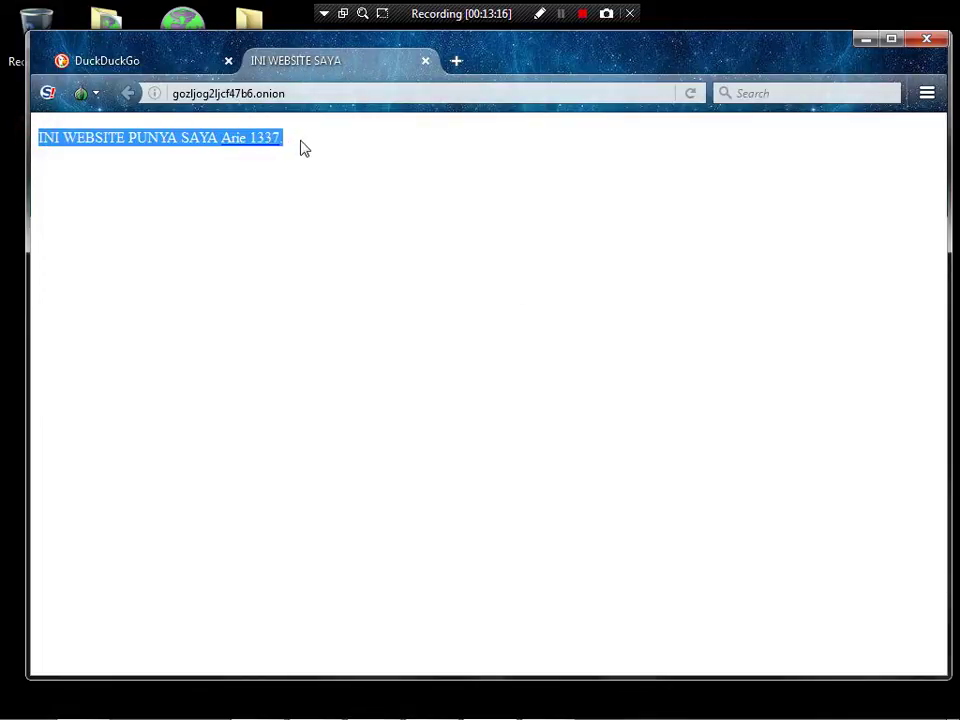
pyautogui.click(356, 154)
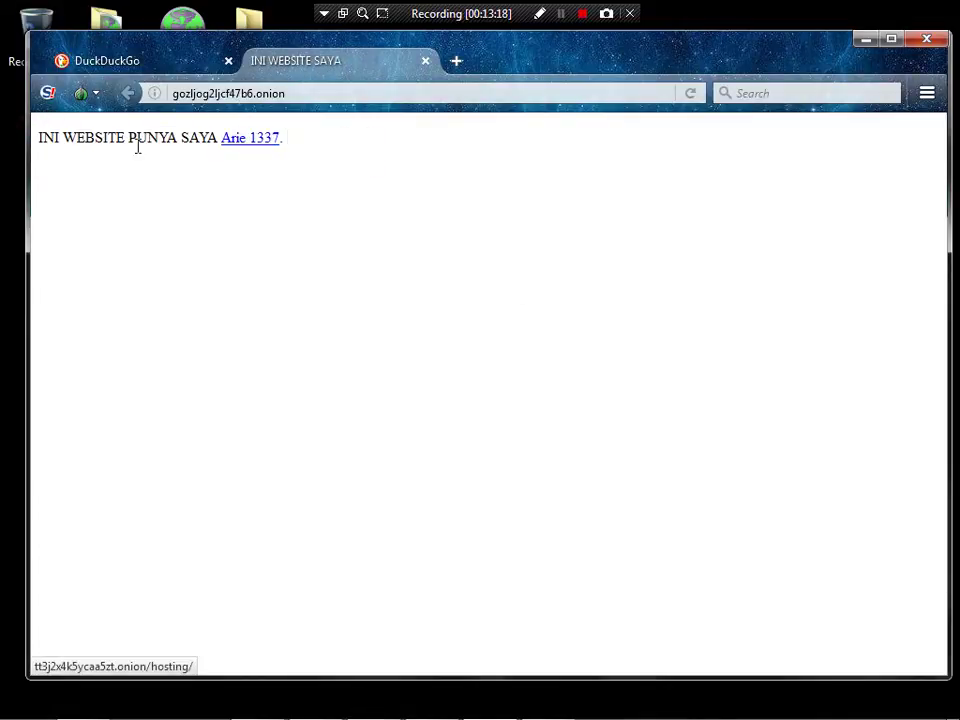
pyautogui.moveTo(40, 145); pyautogui.dragTo(221, 138)
pyautogui.click(364, 143)
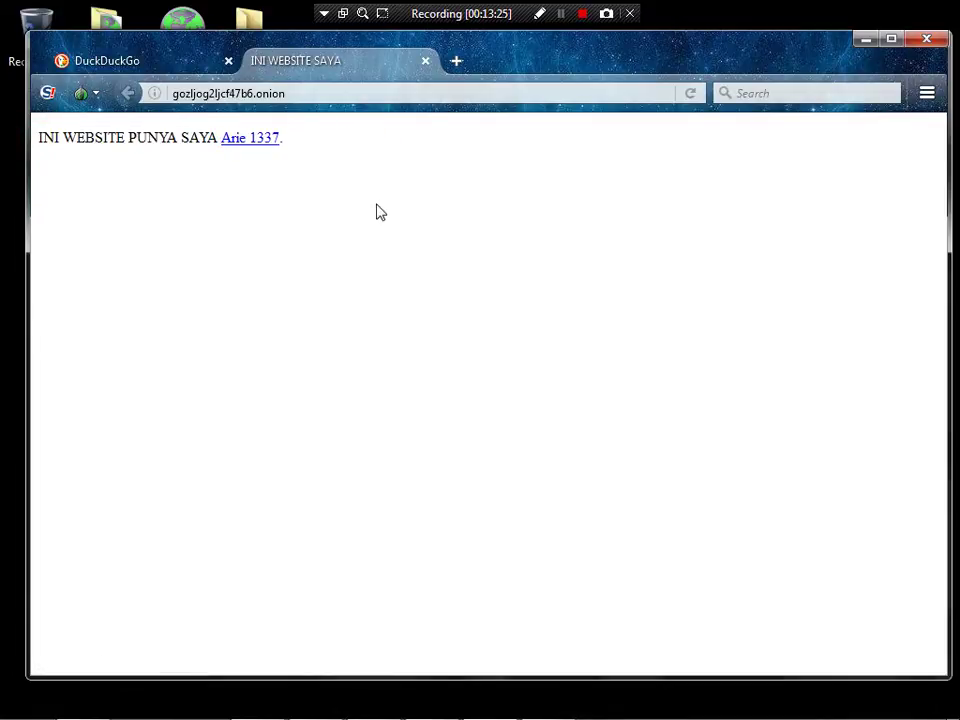
pyautogui.click(350, 94)
# - Append /hikevin.jpg to the .onion address and load the HI KEVIN image
pyautogui.click(351, 94)
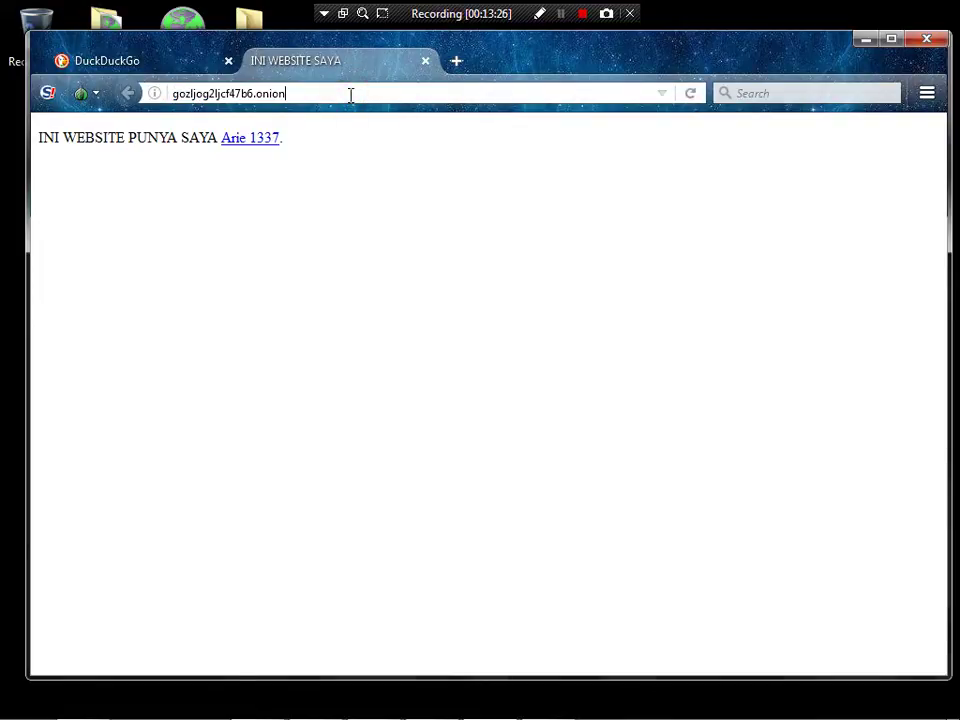
pyautogui.write('/hikevin.jpg')
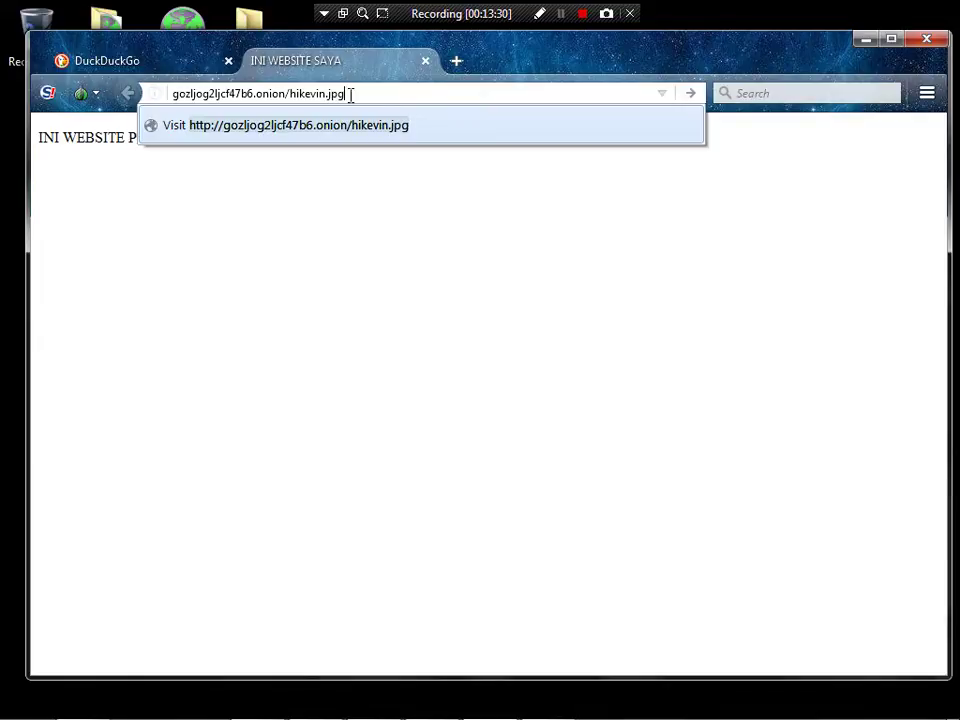
pyautogui.press('Return')
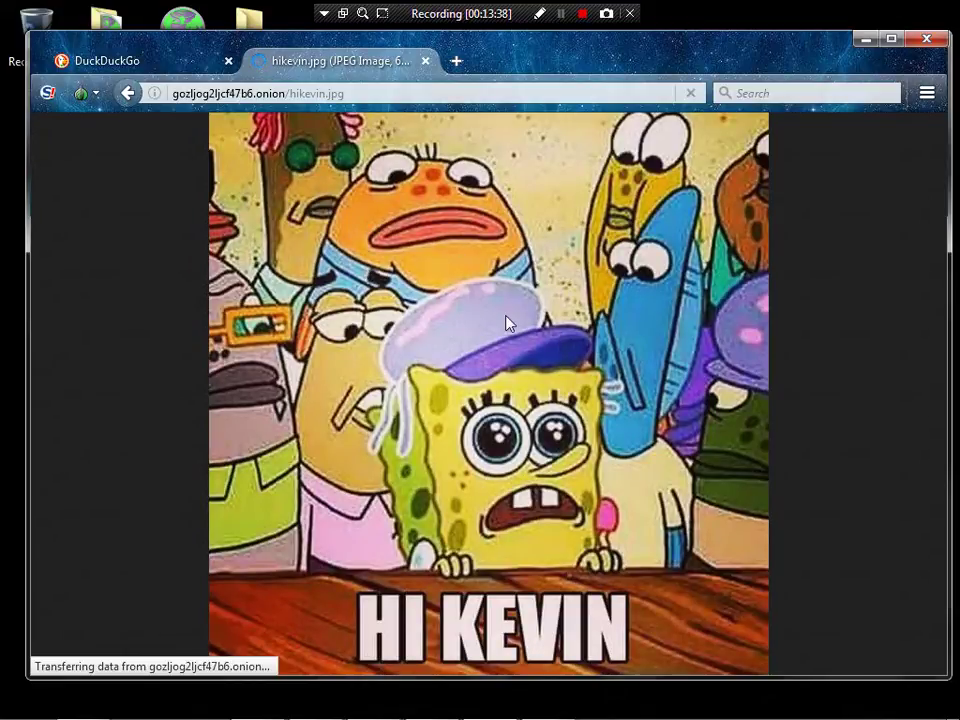
pyautogui.moveTo(384, 715)
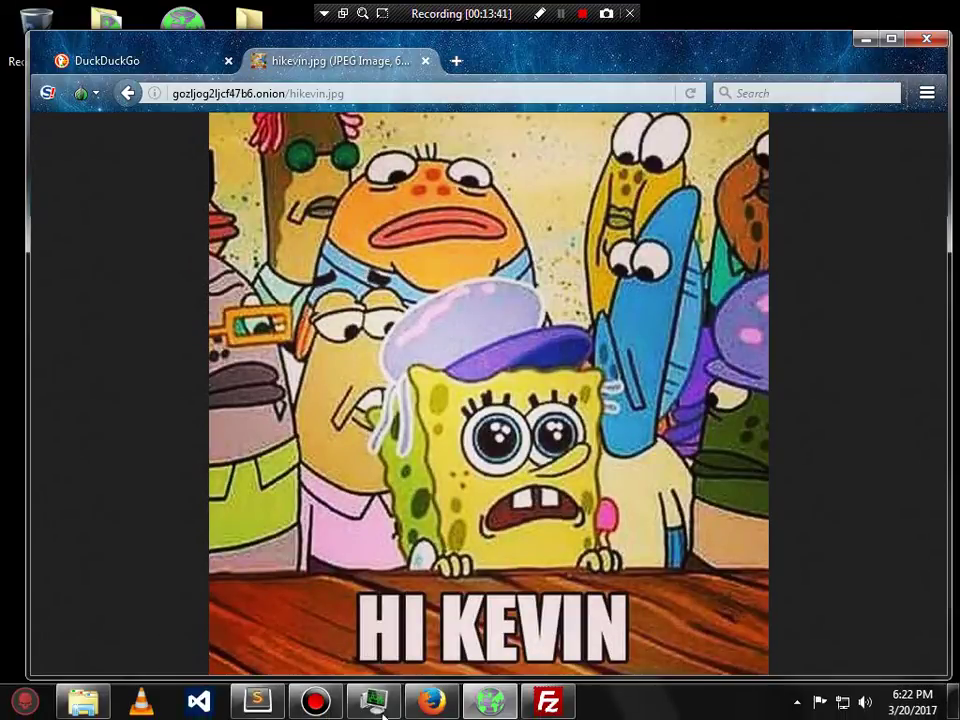
pyautogui.click(257, 701)
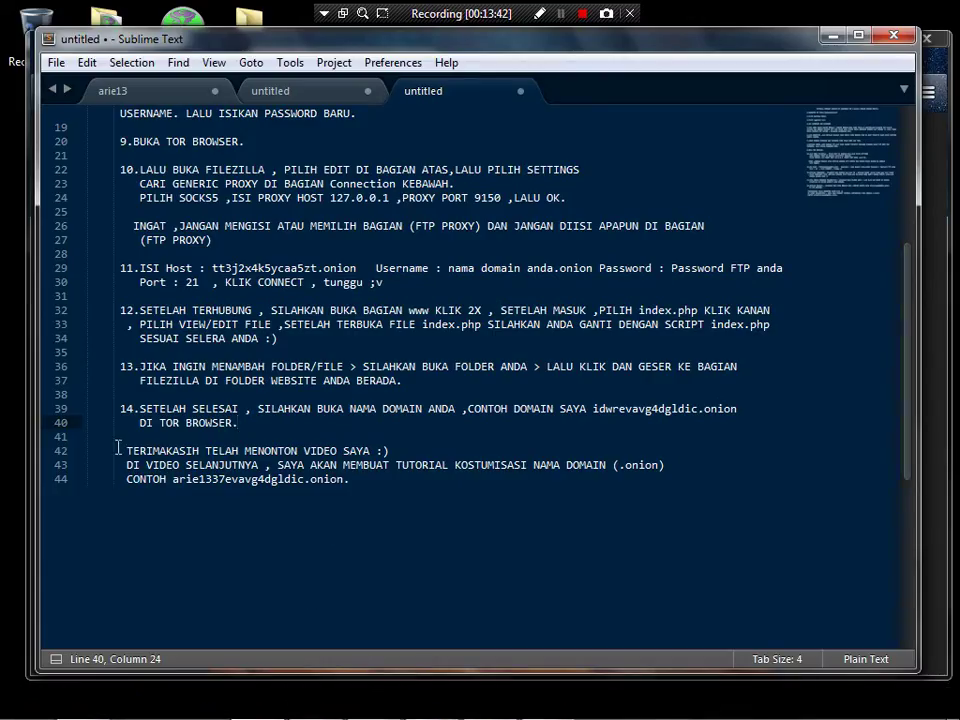
pyautogui.moveTo(129, 451); pyautogui.dragTo(388, 451)
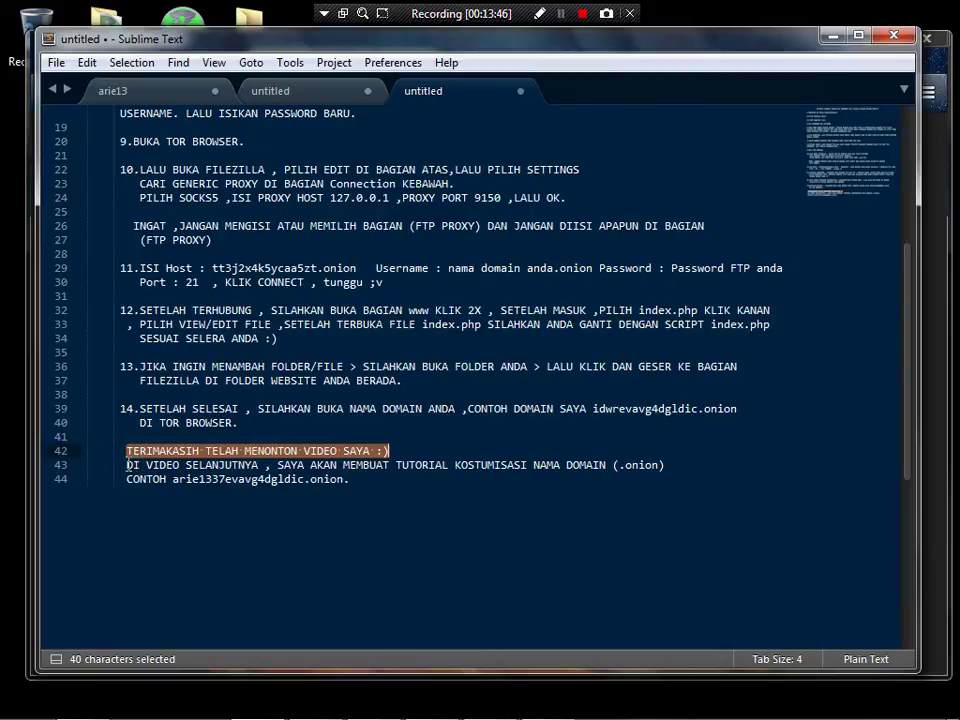
pyautogui.moveTo(129, 465); pyautogui.dragTo(594, 468)
pyautogui.moveTo(655, 475); pyautogui.dragTo(573, 476)
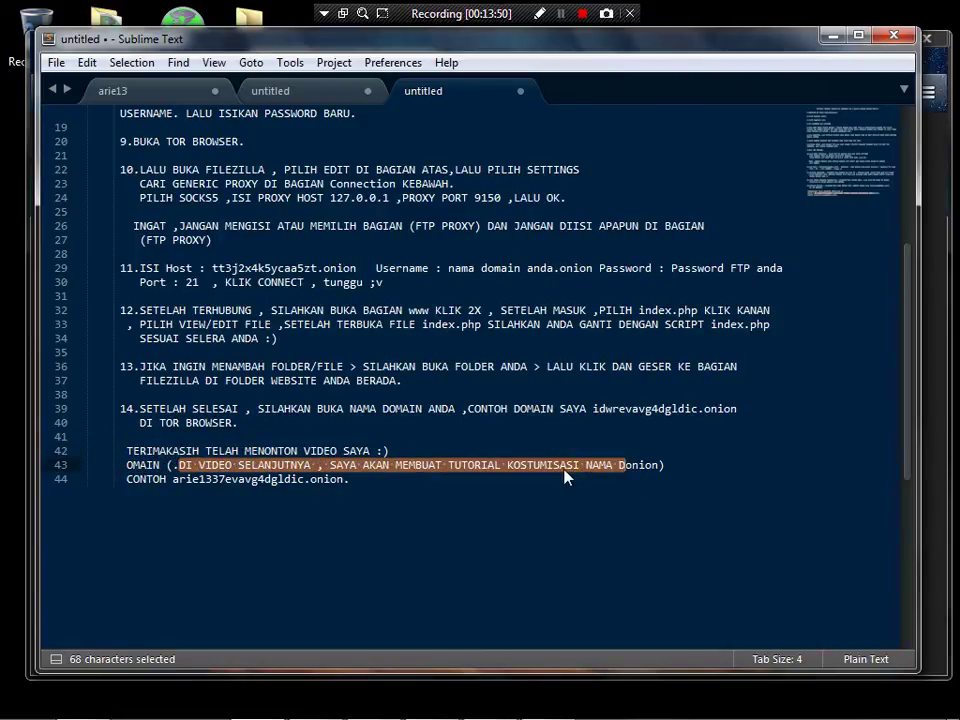
pyautogui.hotkey('ctrl', 'z')
pyautogui.click(464, 466)
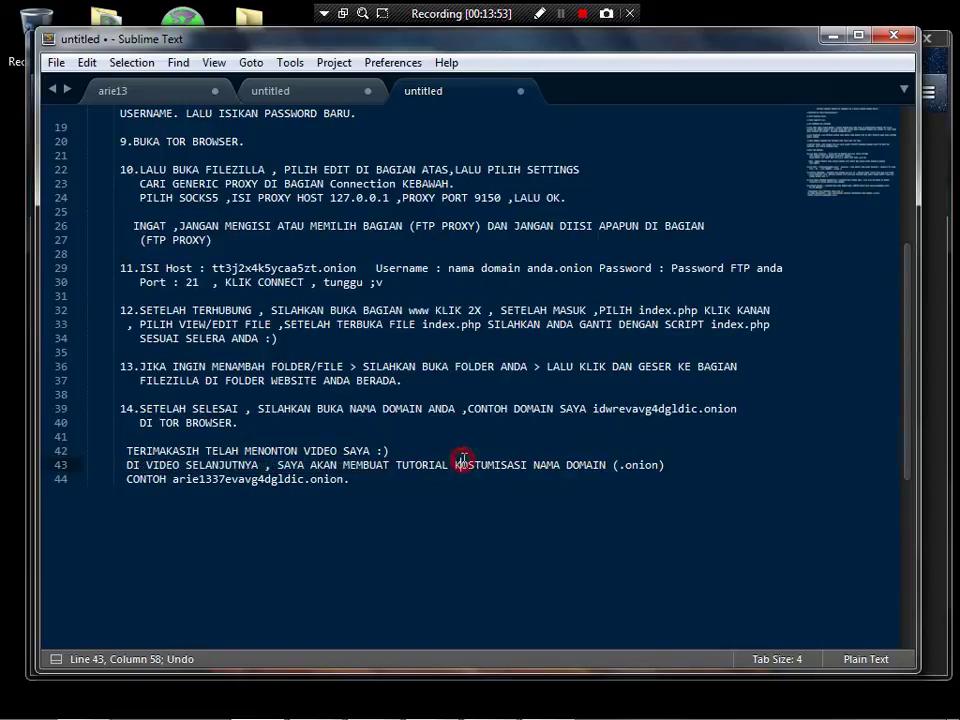
pyautogui.moveTo(456, 468); pyautogui.dragTo(671, 469)
pyautogui.click(321, 495)
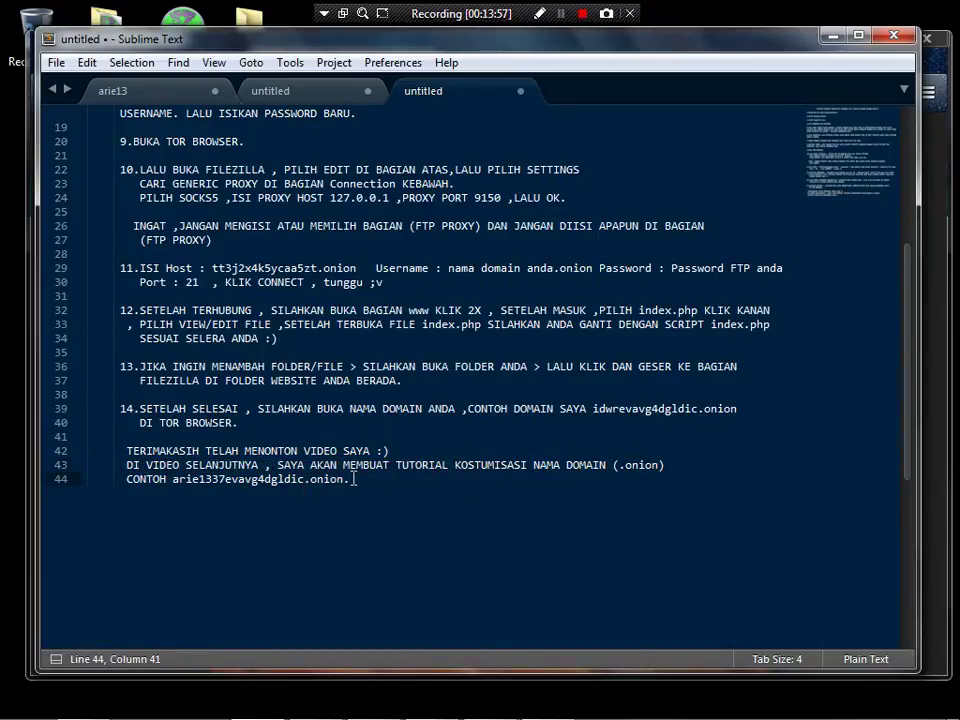
pyautogui.moveTo(349, 479); pyautogui.dragTo(120, 479)
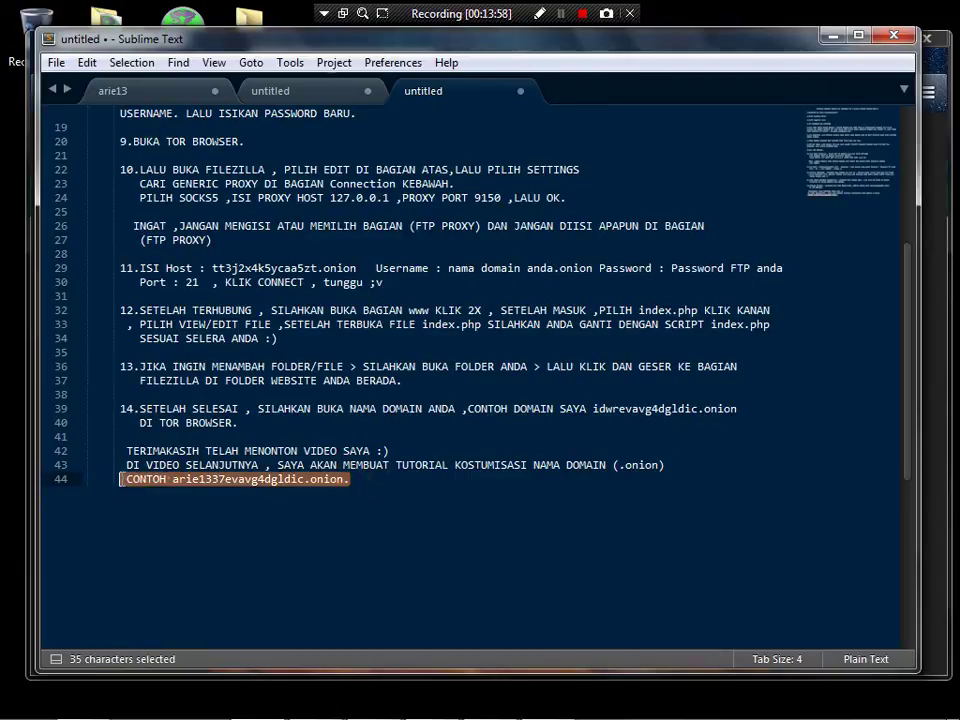
pyautogui.click(351, 487)
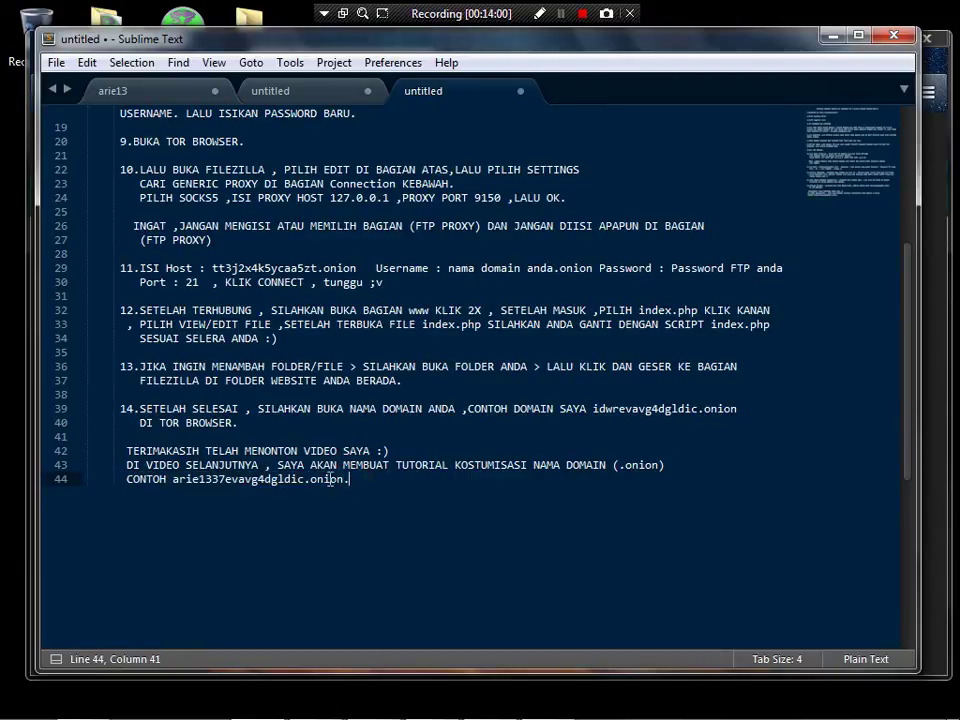
pyautogui.click(833, 37)
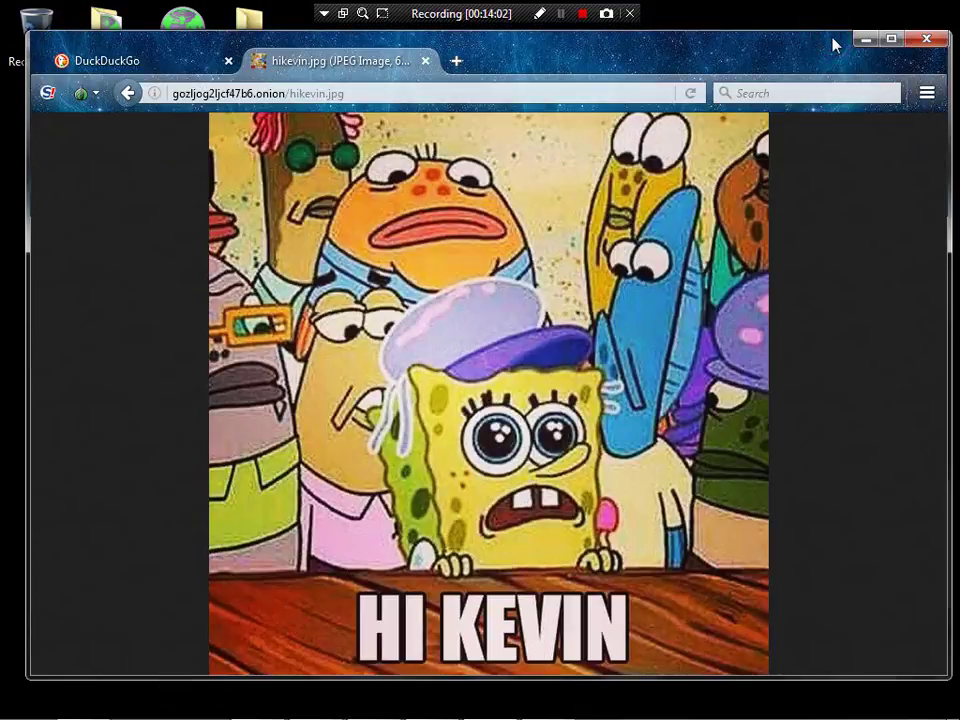